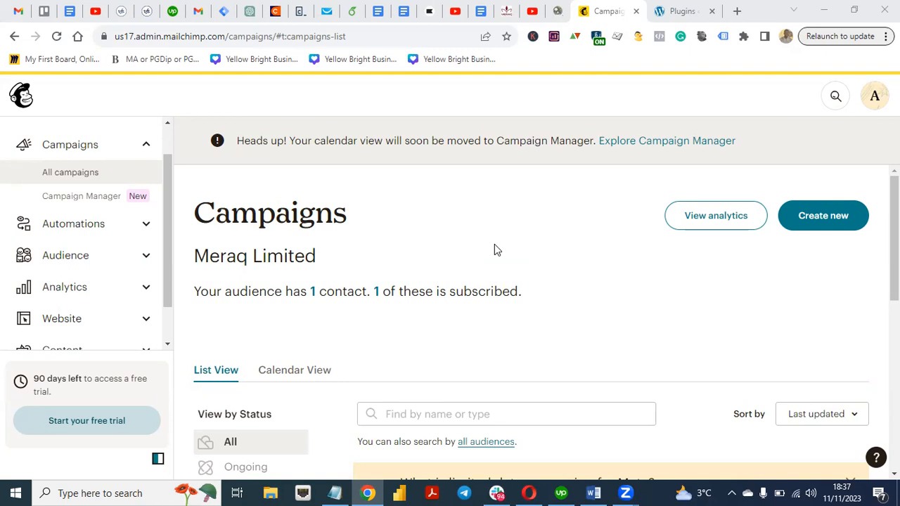
pyautogui.hscroll(-5, 494, 244)
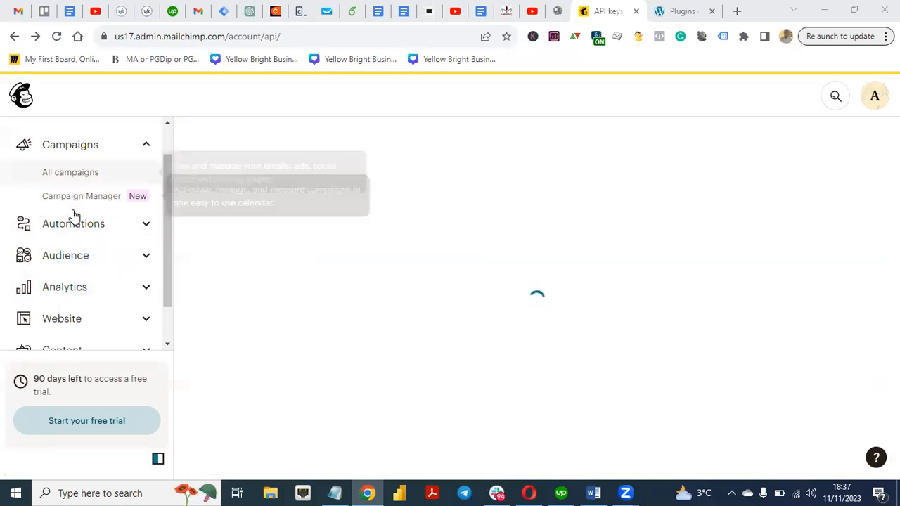
pyautogui.click(71, 173)
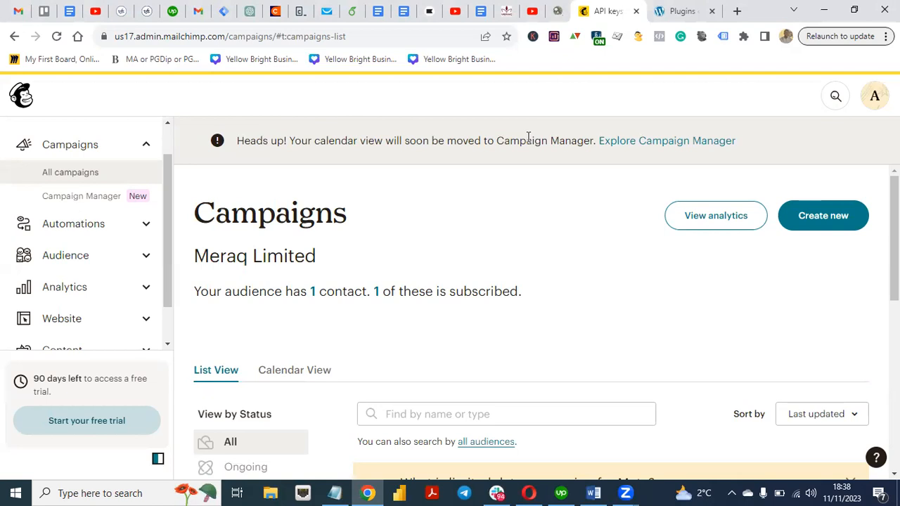
pyautogui.click(671, 10)
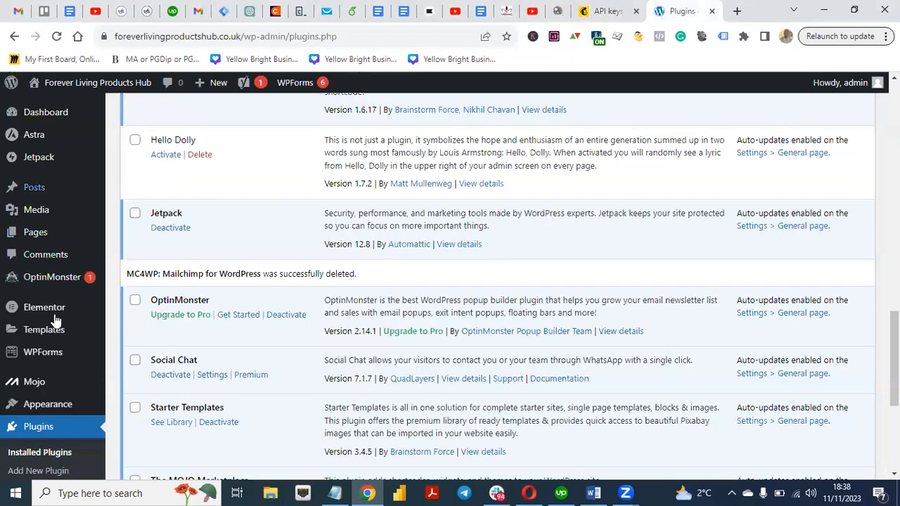
pyautogui.moveTo(894, 352); pyautogui.dragTo(894, 123)
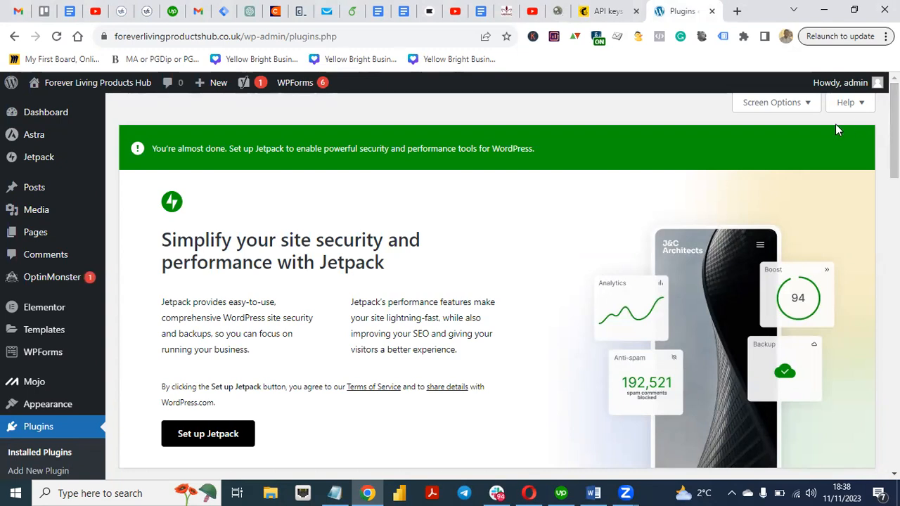
pyautogui.click(608, 10)
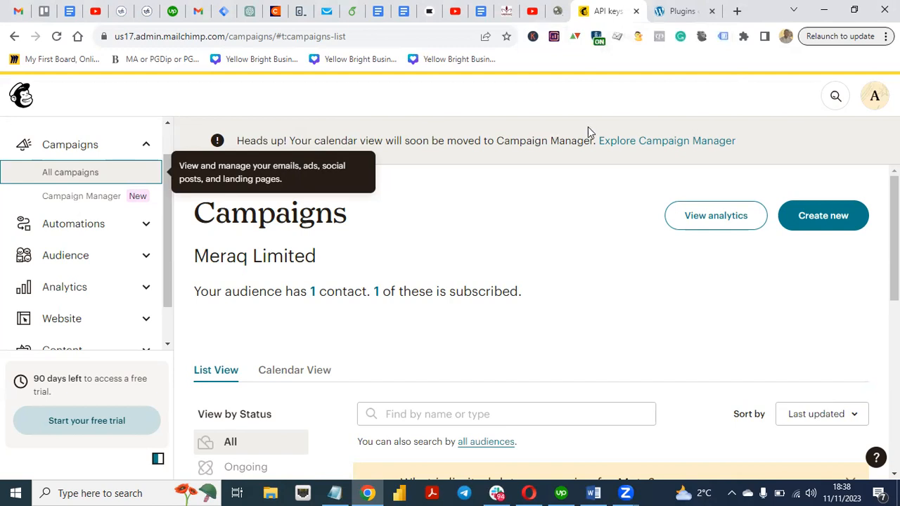
pyautogui.click(671, 10)
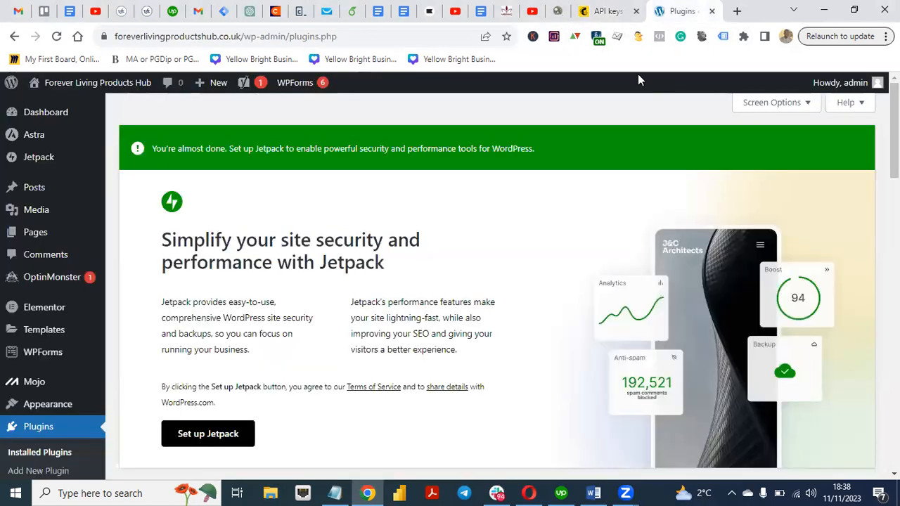
# - Switch to Mailchimp and open the API keys page from the account's billing and extras settings
pyautogui.click(601, 11)
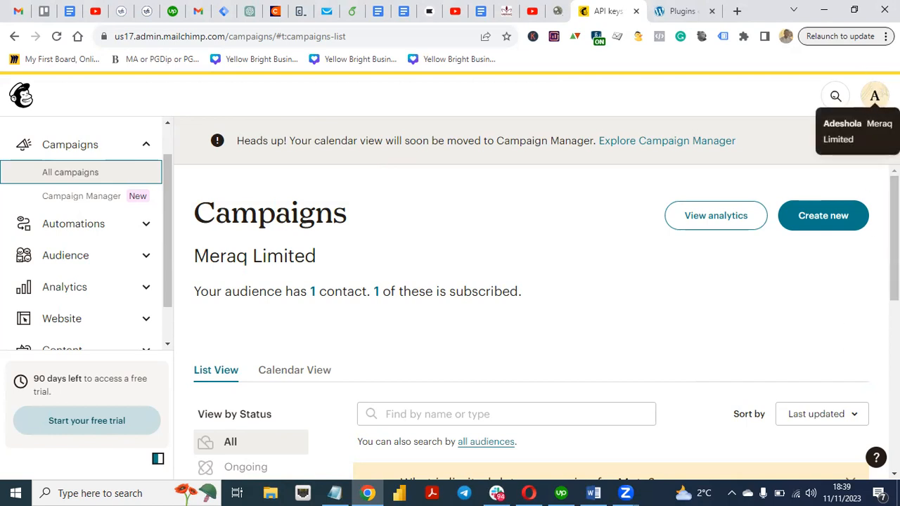
pyautogui.click(875, 97)
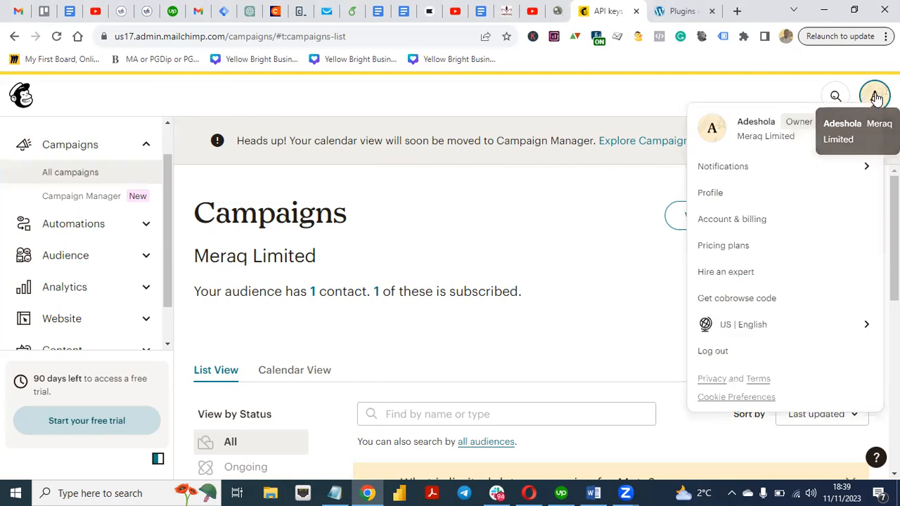
pyautogui.click(731, 220)
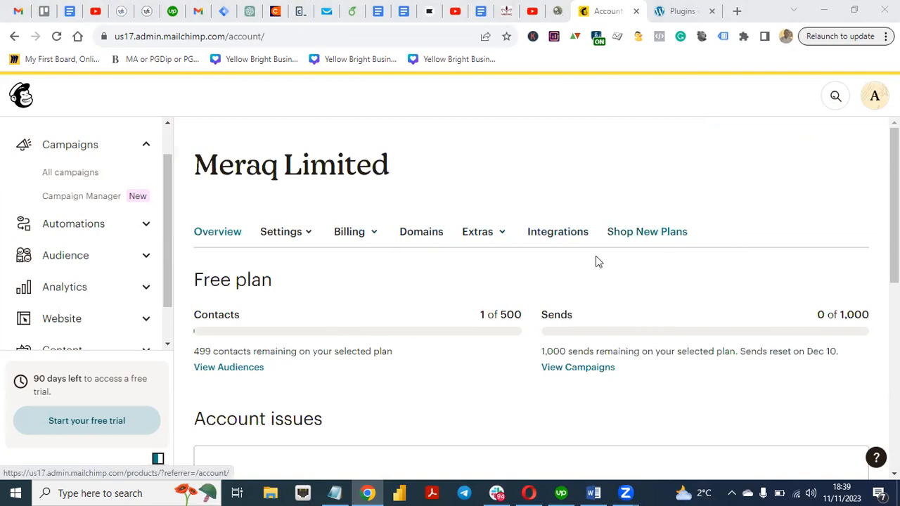
pyautogui.click(499, 241)
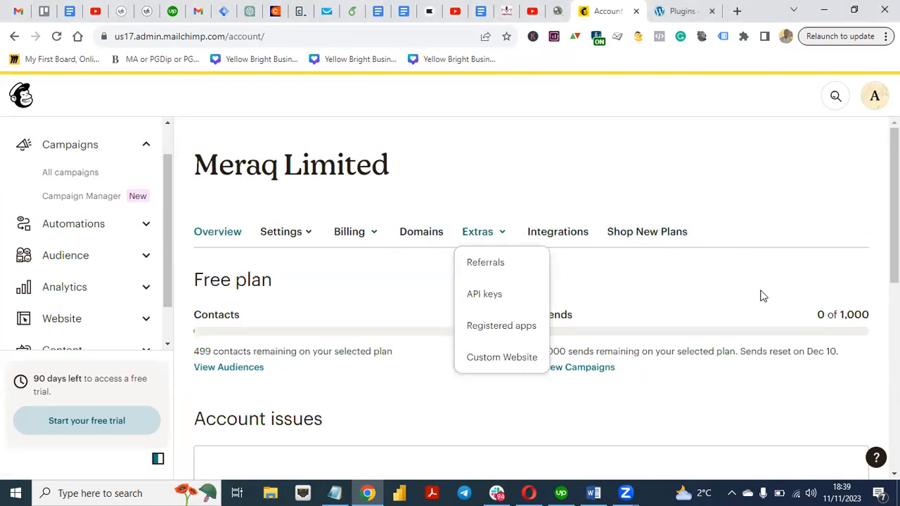
pyautogui.scroll(-1, 534, 295)
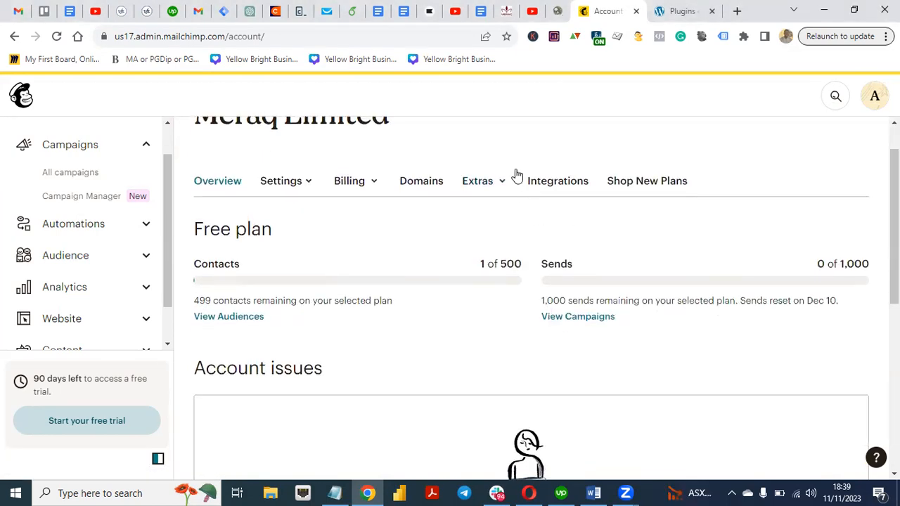
pyautogui.click(501, 185)
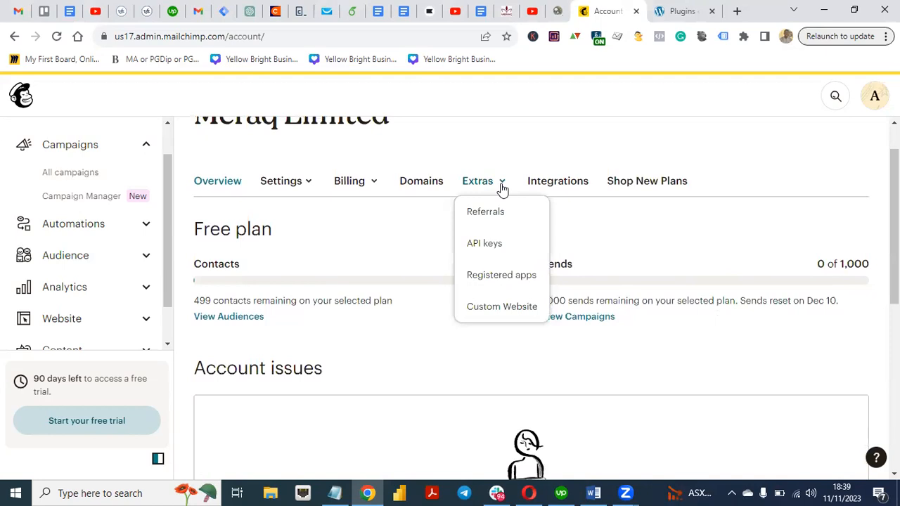
pyautogui.click(482, 251)
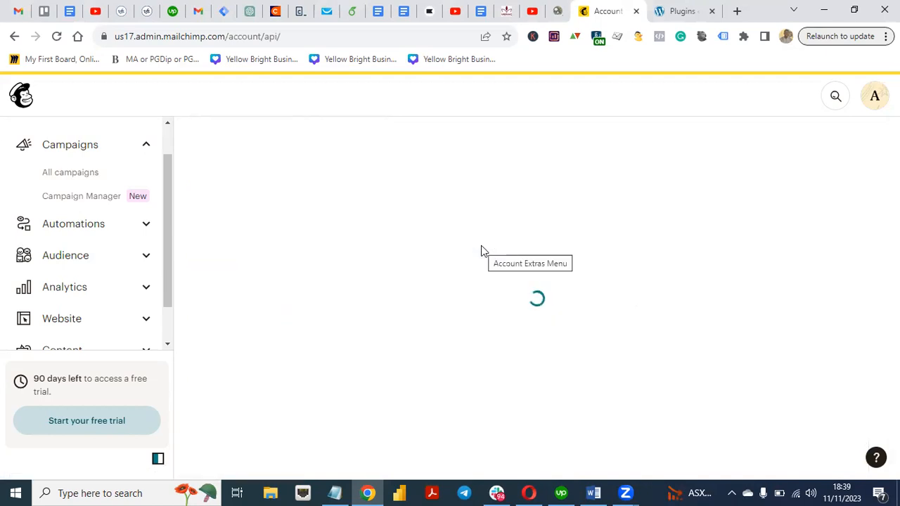
# - Generate a new API key named Meraq Limited
pyautogui.moveTo(894, 201); pyautogui.dragTo(870, 340)
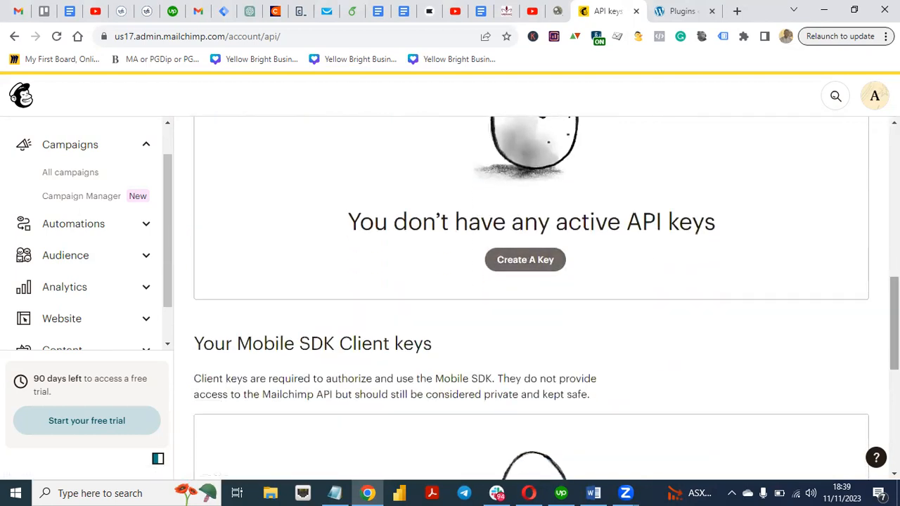
pyautogui.moveTo(893, 323)
pyautogui.mouseDown()
pyautogui.moveTo(894, 190)
pyautogui.moveTo(894, 309)
pyautogui.mouseUp()
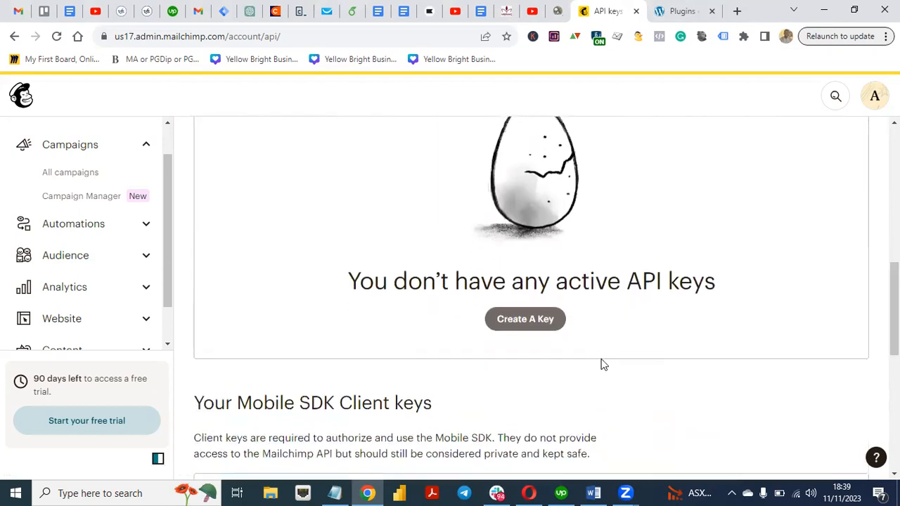
pyautogui.click(527, 320)
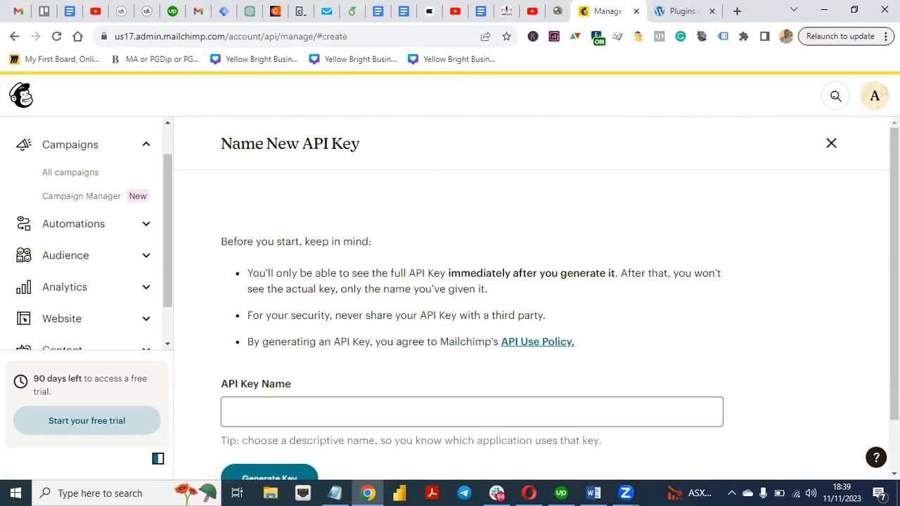
pyautogui.scroll(-1, 894, 288)
pyautogui.click(538, 366)
pyautogui.write('Mer')
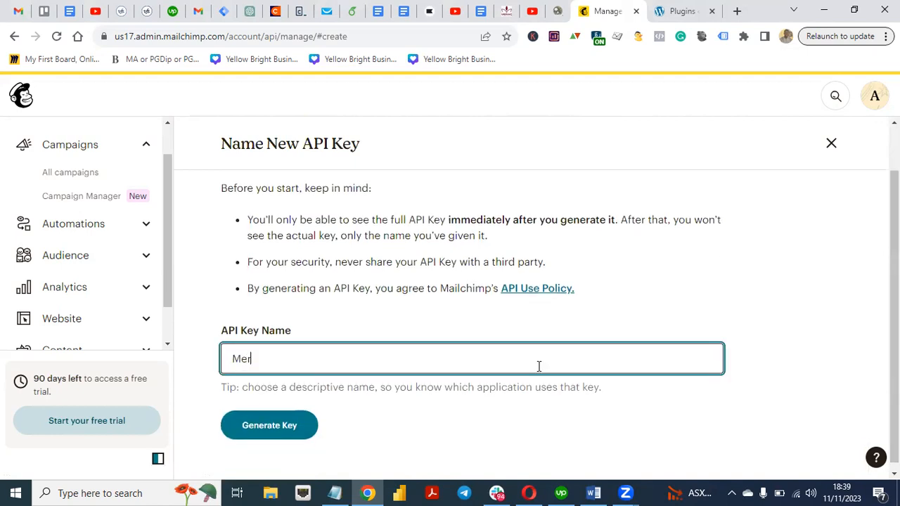
pyautogui.write('aq M')
pyautogui.press('BackSpace')
pyautogui.write('SM')
pyautogui.press('BackSpace')
pyautogui.press('BackSpace')
pyautogui.press('BackSpace')
pyautogui.write('IM')
pyautogui.press('BackSpace')
pyautogui.press('BackSpace')
pyautogui.write('Limited')
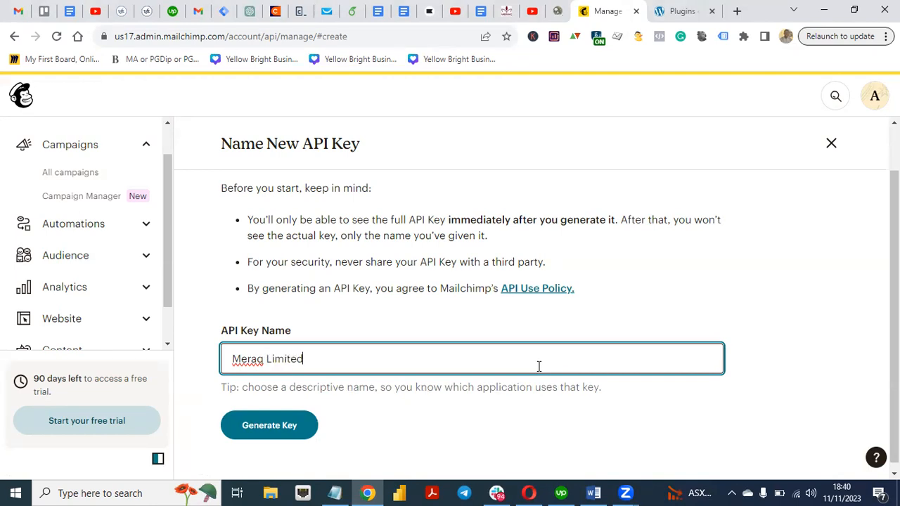
pyautogui.click(250, 435)
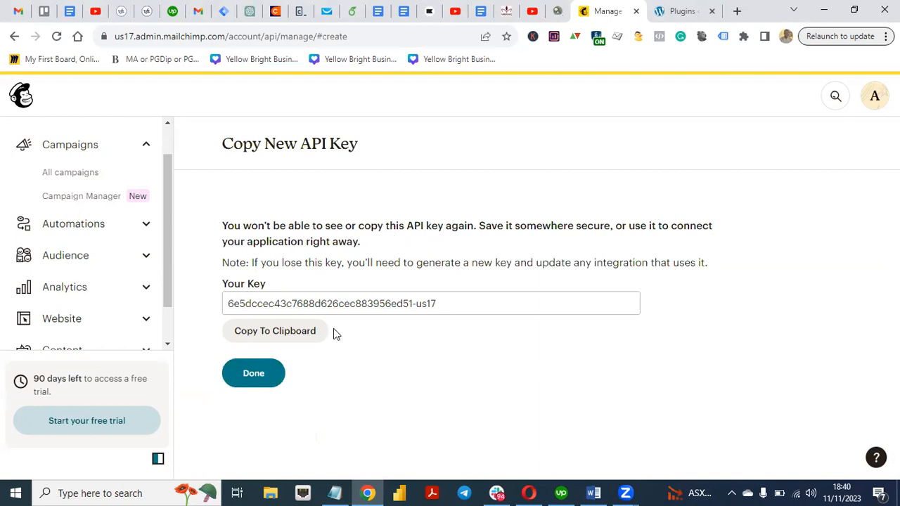
# - Copy the generated API key and paste it below the MC4WP line in the CRO Note file in Notepad
pyautogui.click(299, 338)
pyautogui.click(334, 493)
pyautogui.click(34, 79)
pyautogui.press('Return')
pyautogui.press('Return')
pyautogui.press('Return')
pyautogui.press('Return')
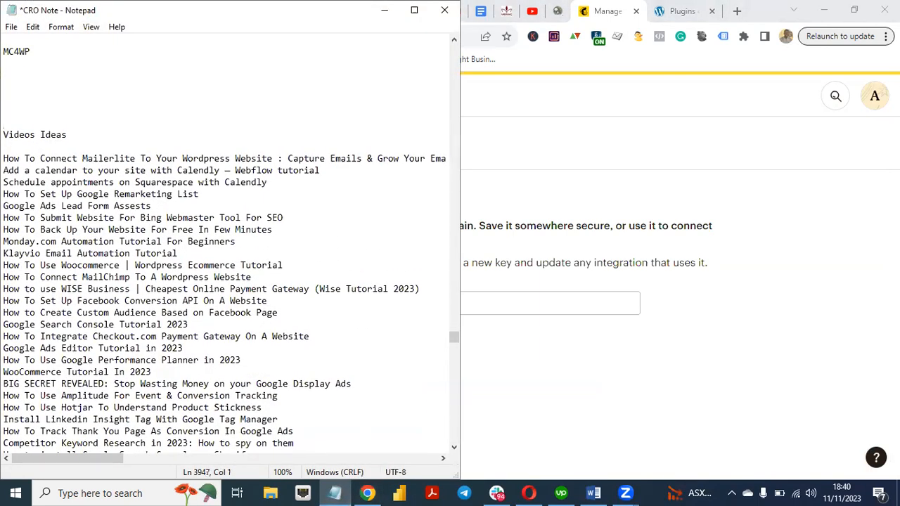
pyautogui.click(33, 87)
pyautogui.hotkey('ctrl', 'v')
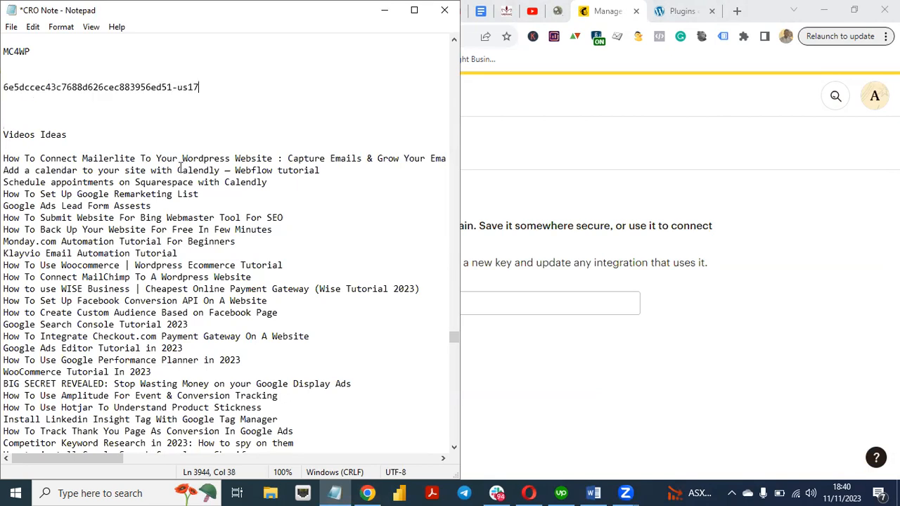
pyautogui.click(385, 9)
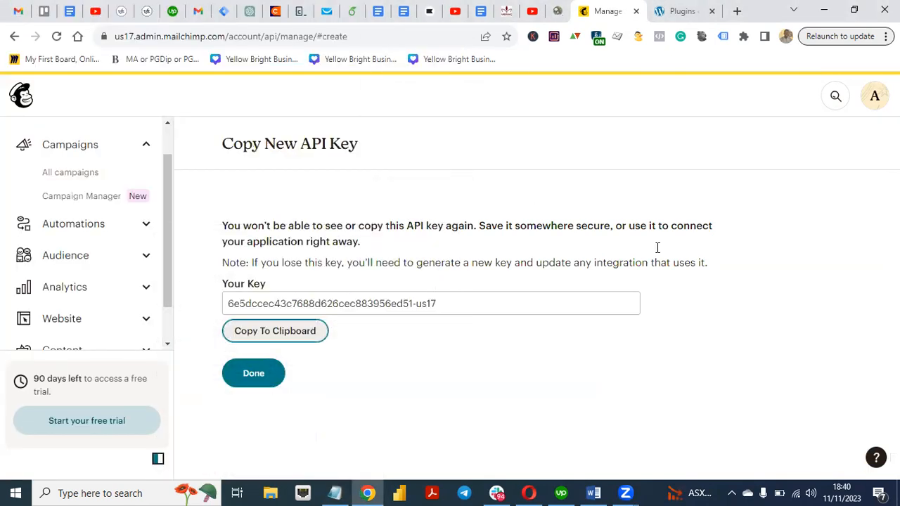
# - Switch to the WordPress admin and search the plugins available to add for "Mailchimp For Wordpress"
pyautogui.click(681, 12)
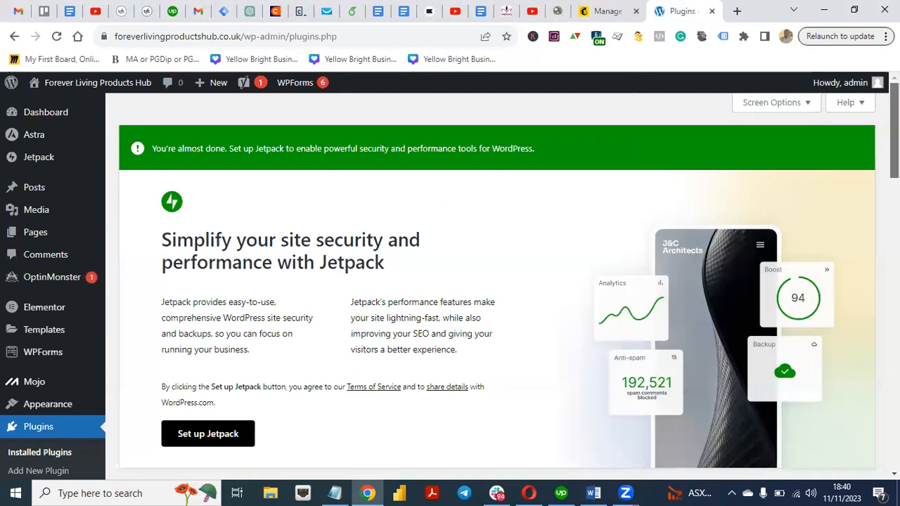
pyautogui.scroll(-2, 298, 297)
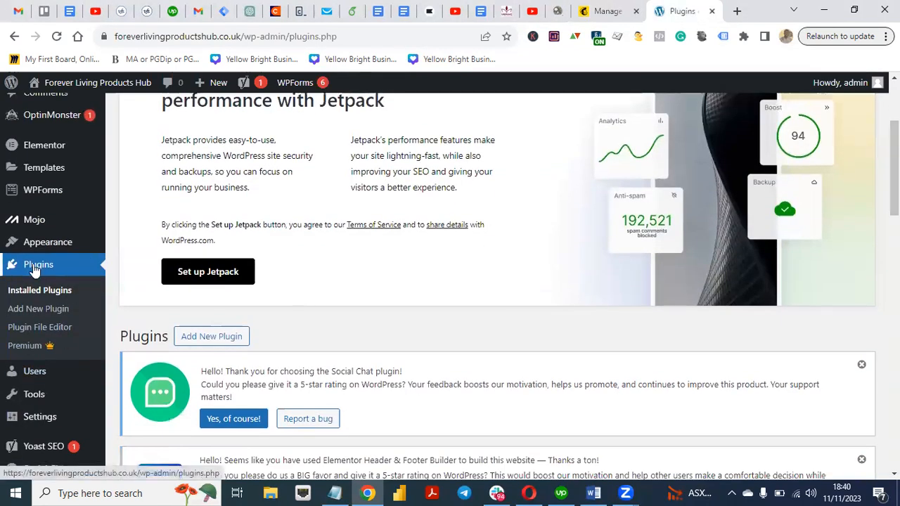
pyautogui.click(35, 314)
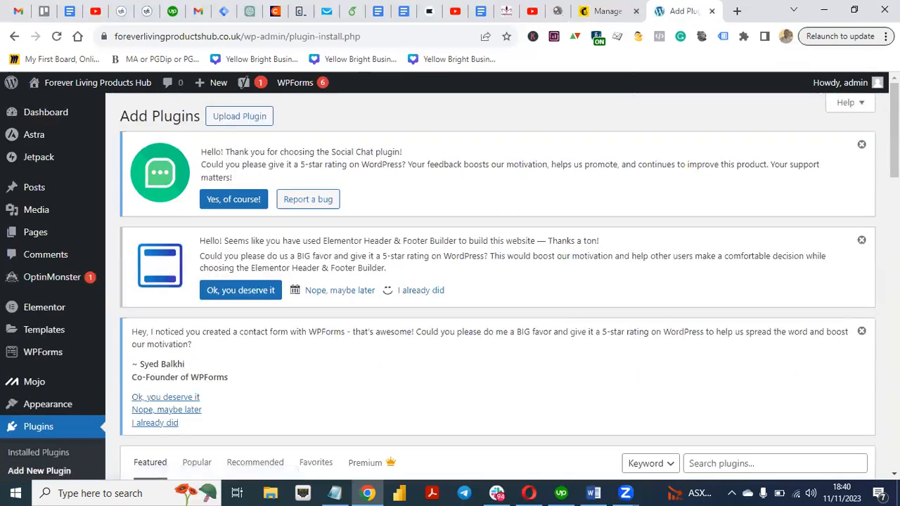
pyautogui.scroll(-3, 843, 227)
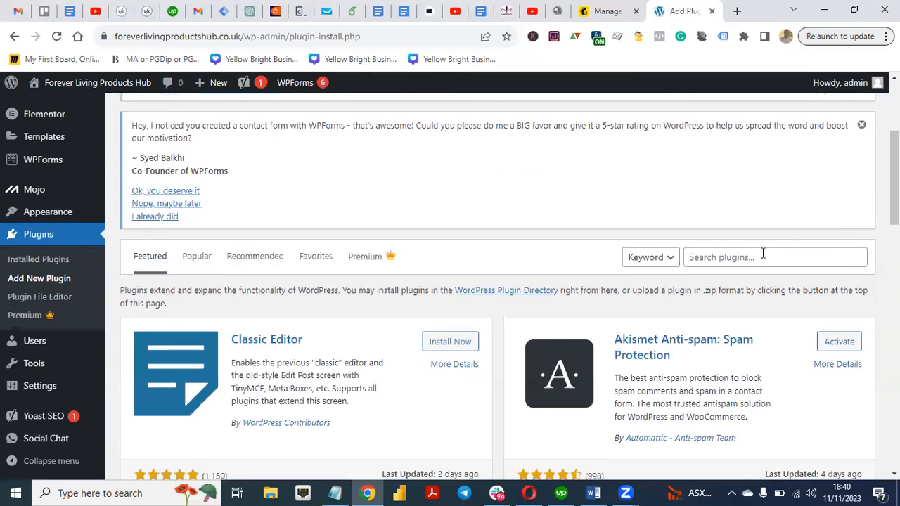
pyautogui.click(763, 254)
pyautogui.write('Mai')
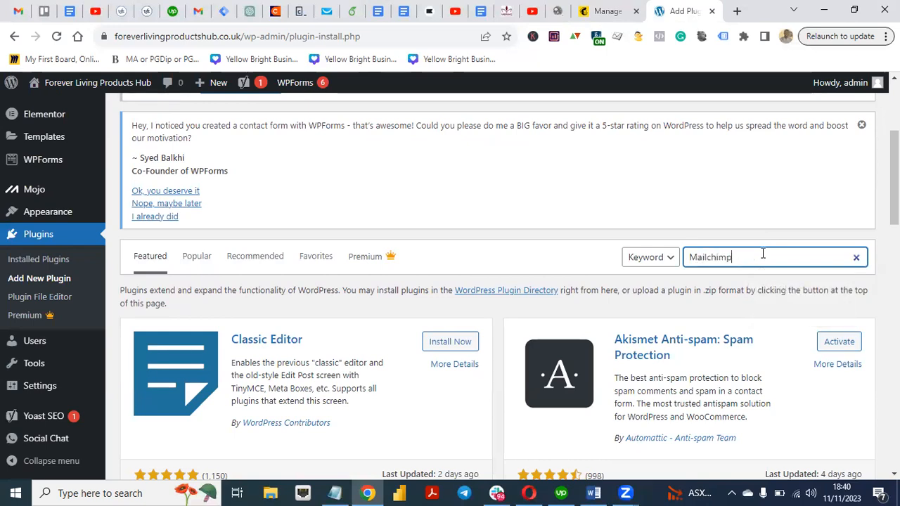
pyautogui.write('lchimp ')
pyautogui.write('For W')
pyautogui.write('oo')
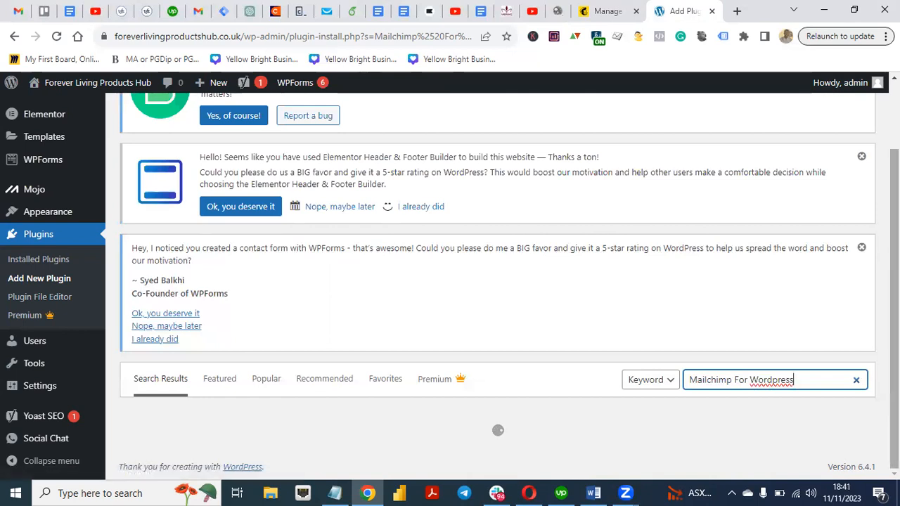
# - Install and activate the MC4WP: Mailchimp for WordPress plugin
pyautogui.scroll(-2, 846, 200)
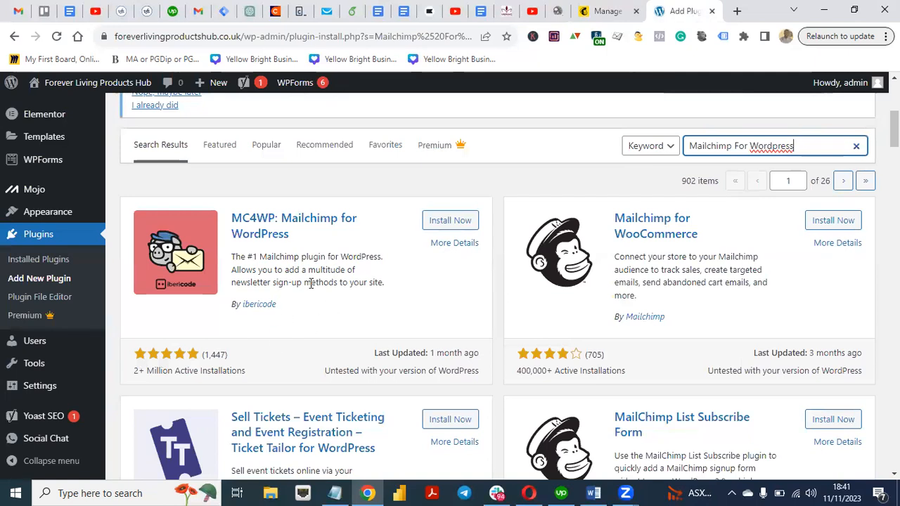
pyautogui.click(441, 222)
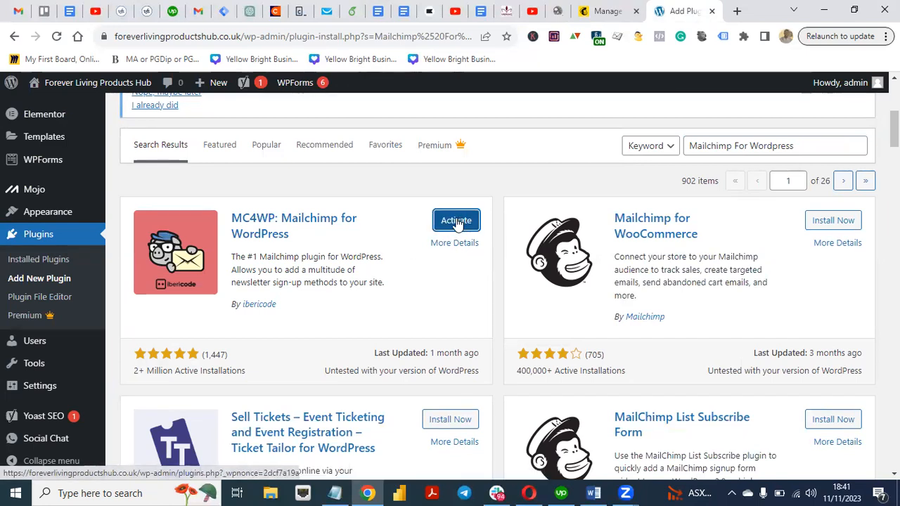
pyautogui.click(456, 221)
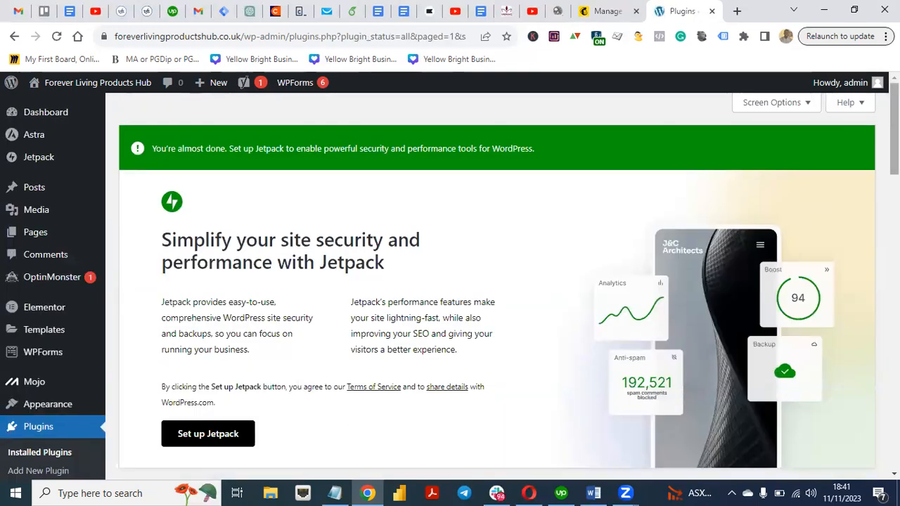
# - Look through the installed plugins list for MC4WP: Mailchimp for WordPress
pyautogui.scroll(-10, 497, 281)
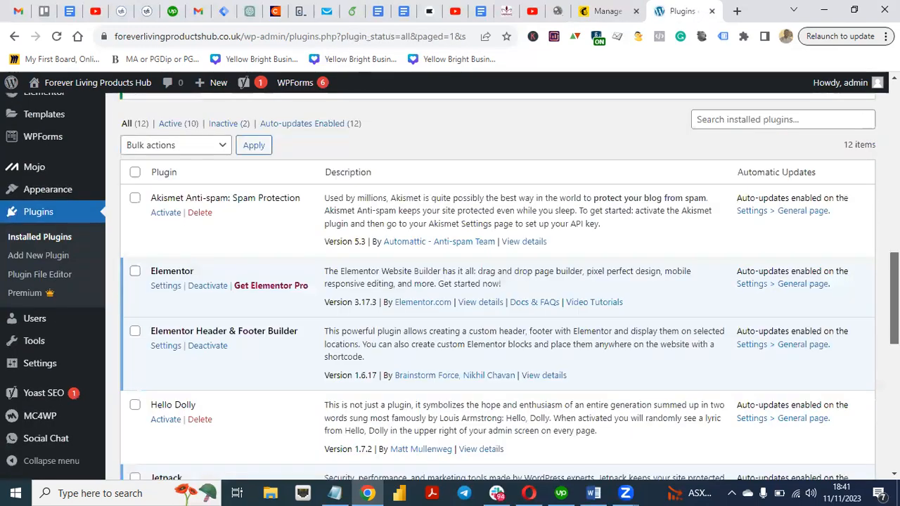
pyautogui.scroll(-9, 497, 281)
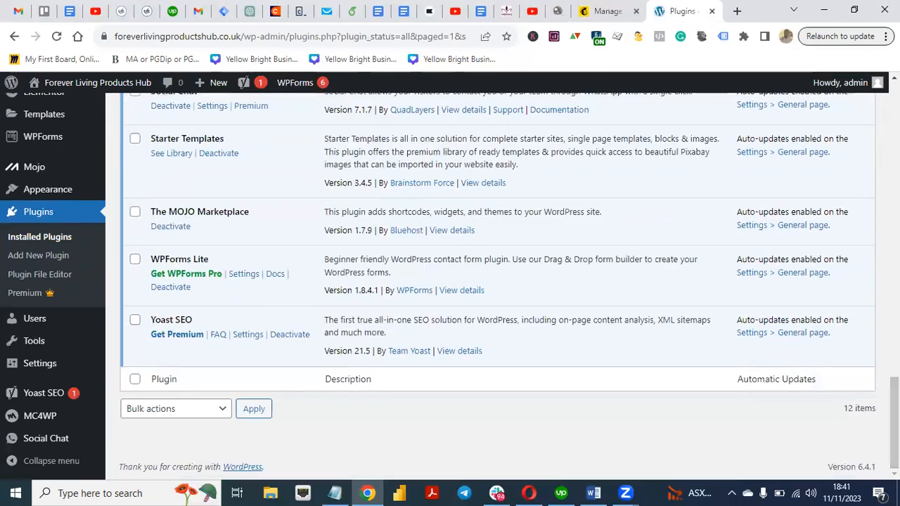
pyautogui.scroll(4, 497, 281)
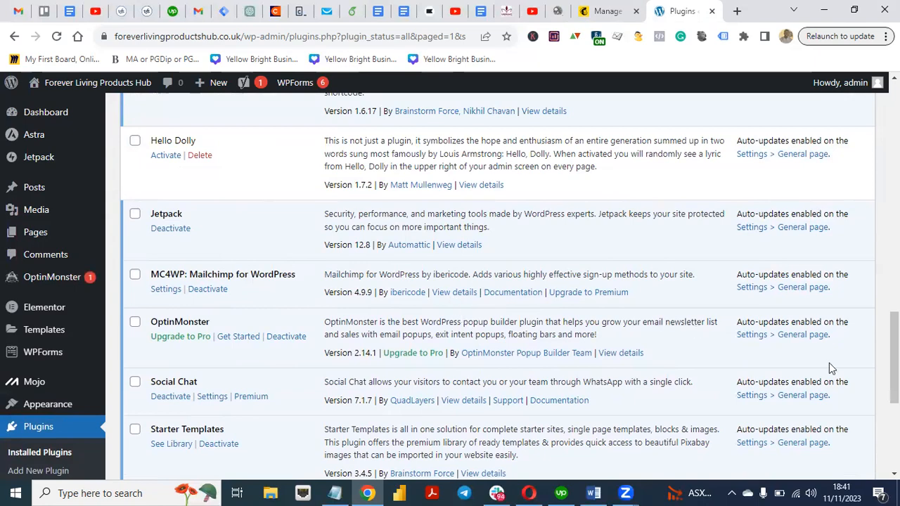
pyautogui.scroll(-4, 894, 358)
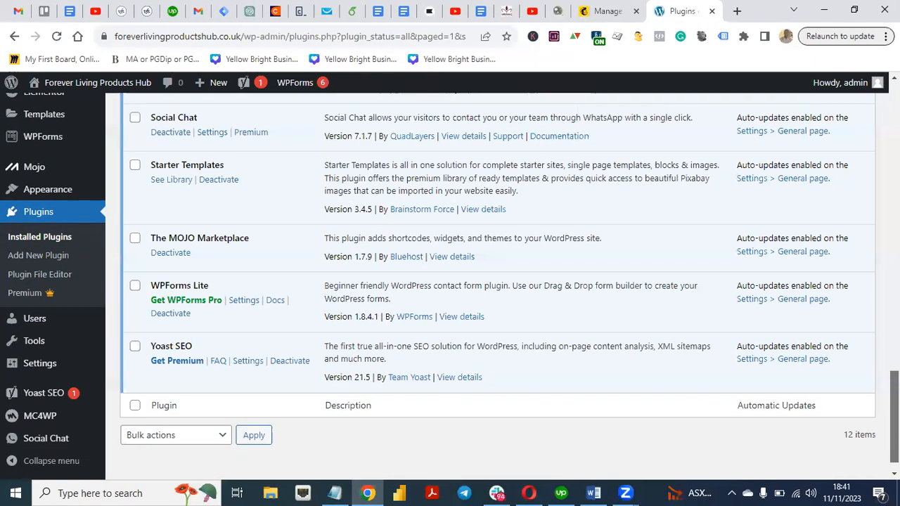
# - Open the Mailchimp API settings page of the MC4WP plugin and find its API Key field
pyautogui.moveTo(894, 417); pyautogui.dragTo(894, 419)
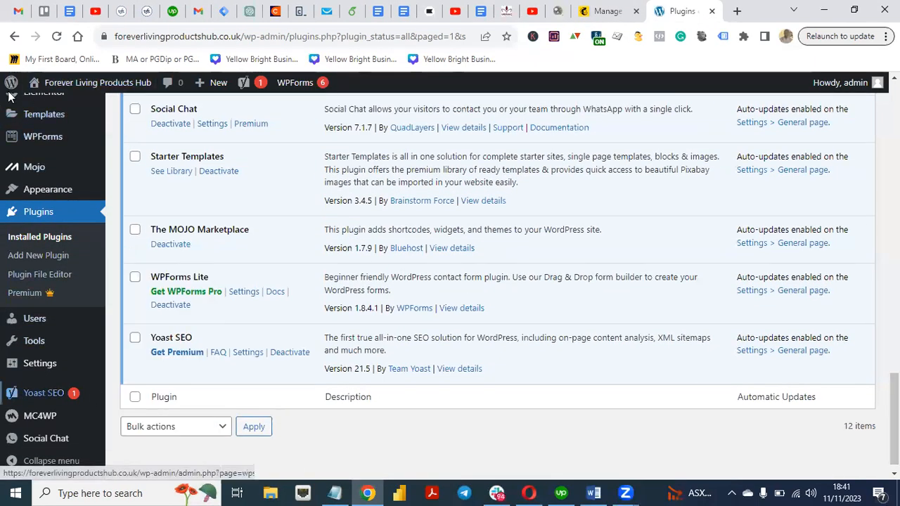
pyautogui.moveTo(34, 422)
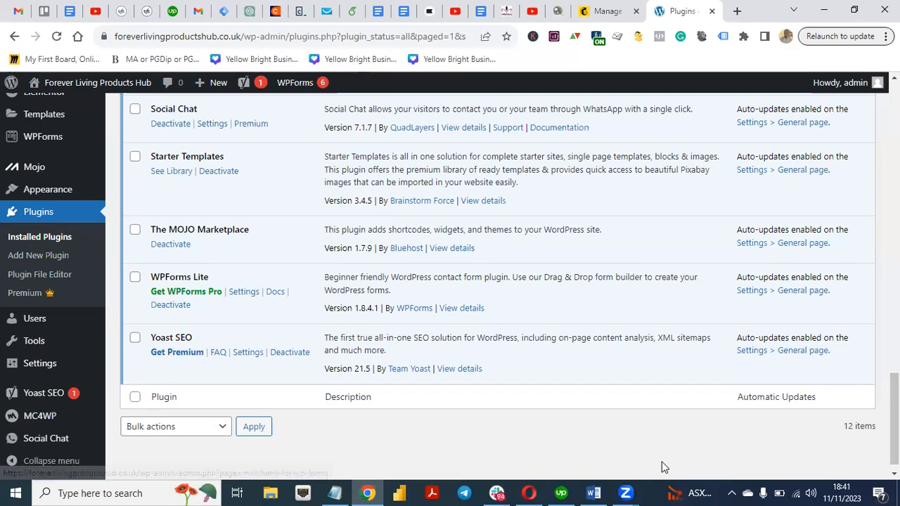
pyautogui.scroll(5, 202, 442)
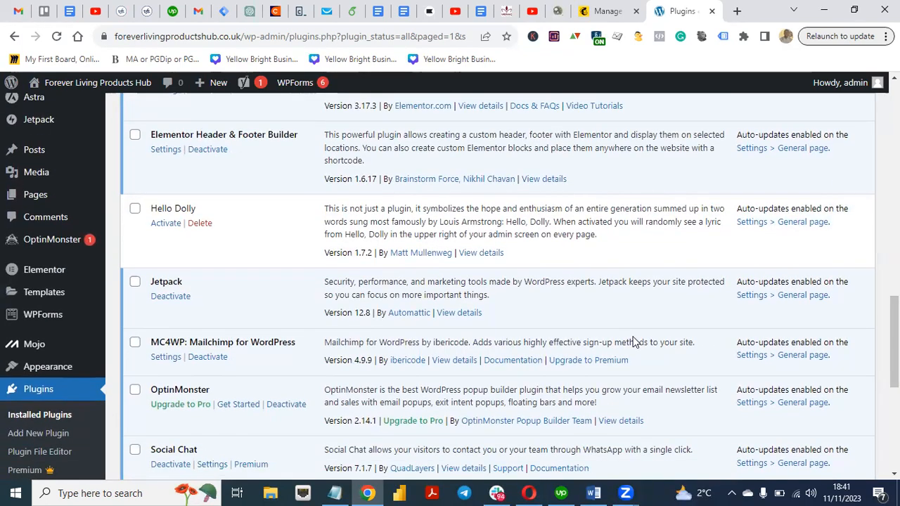
pyautogui.scroll(-5, 848, 429)
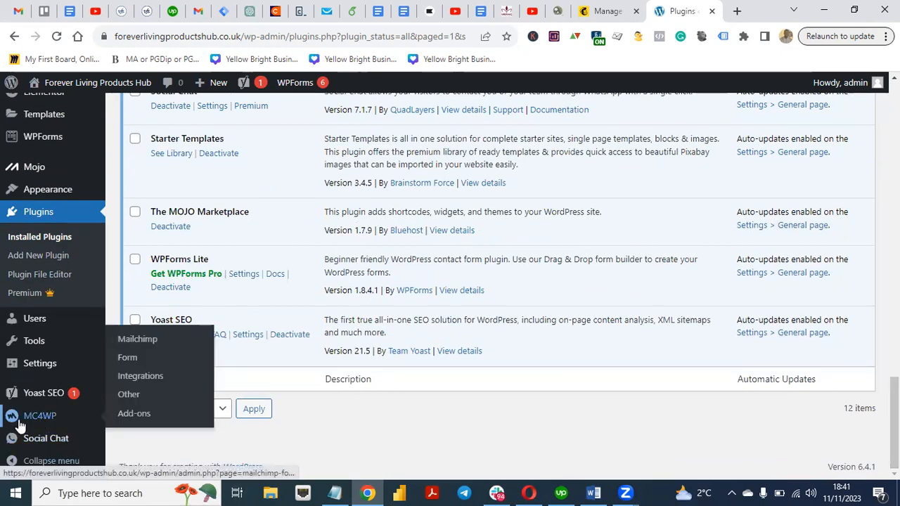
pyautogui.click(140, 344)
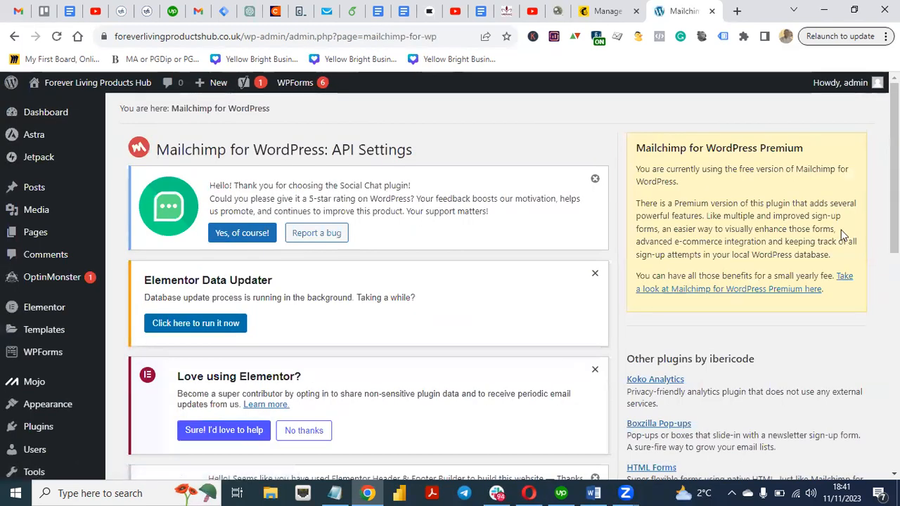
pyautogui.scroll(-7, 450, 281)
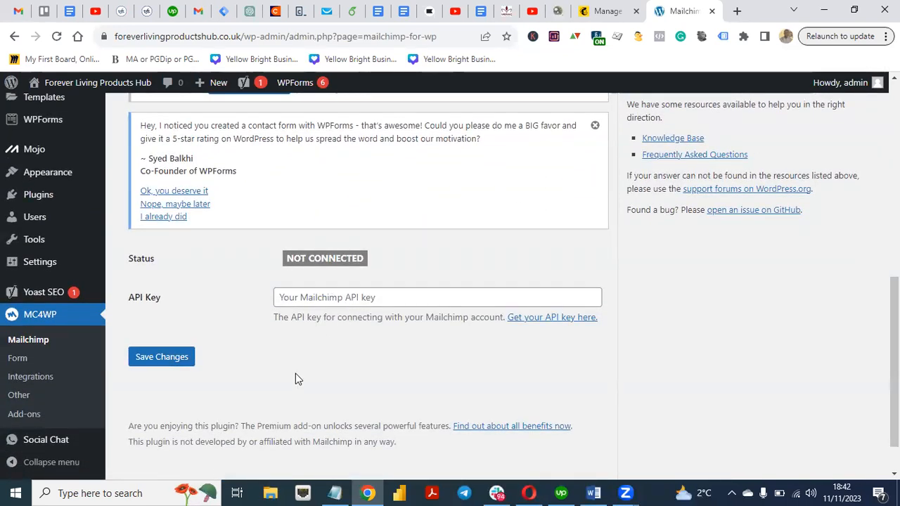
# - Switch to the CRO Note file in Notepad, copy the stored Mailchimp API key and return to the WordPress admin
pyautogui.click(334, 492)
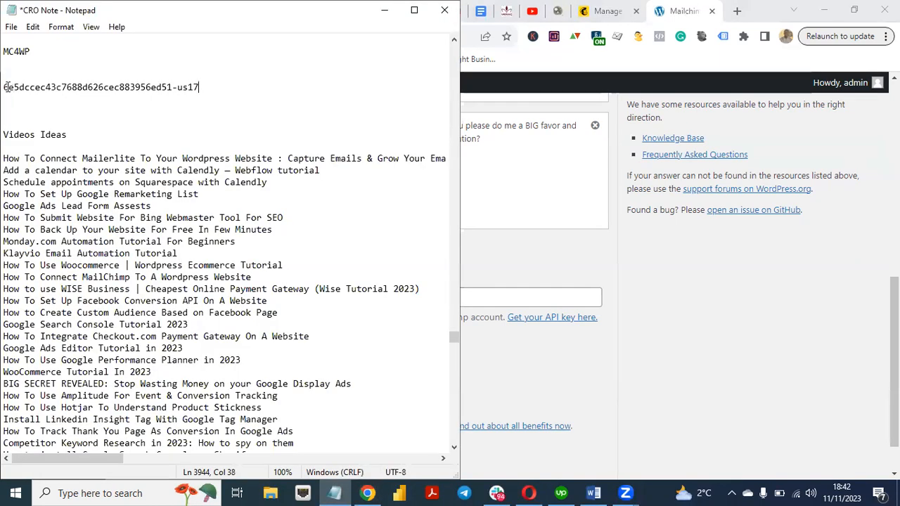
pyautogui.moveTo(5, 86); pyautogui.dragTo(209, 93)
pyautogui.hotkey('ctrl', 'c')
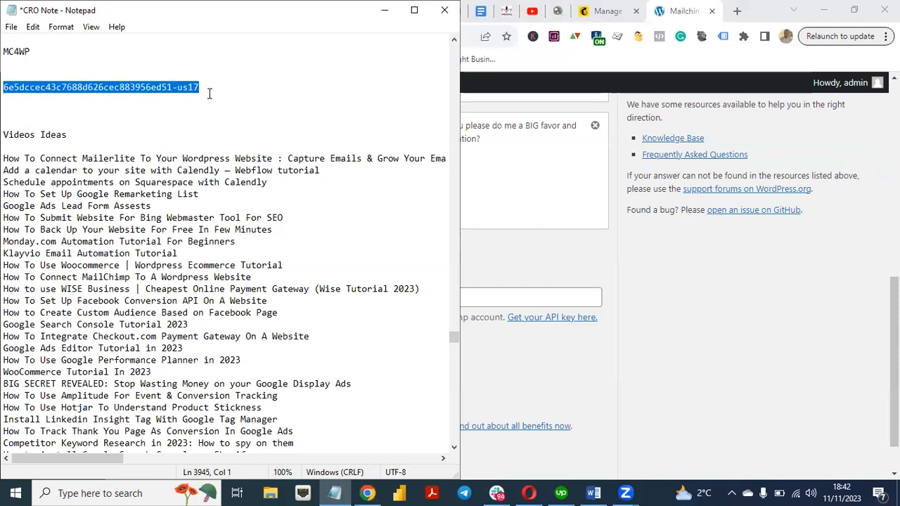
pyautogui.click(383, 11)
# - Paste the Mailchimp API key into the plugin's API Key field and save the changes
pyautogui.click(336, 301)
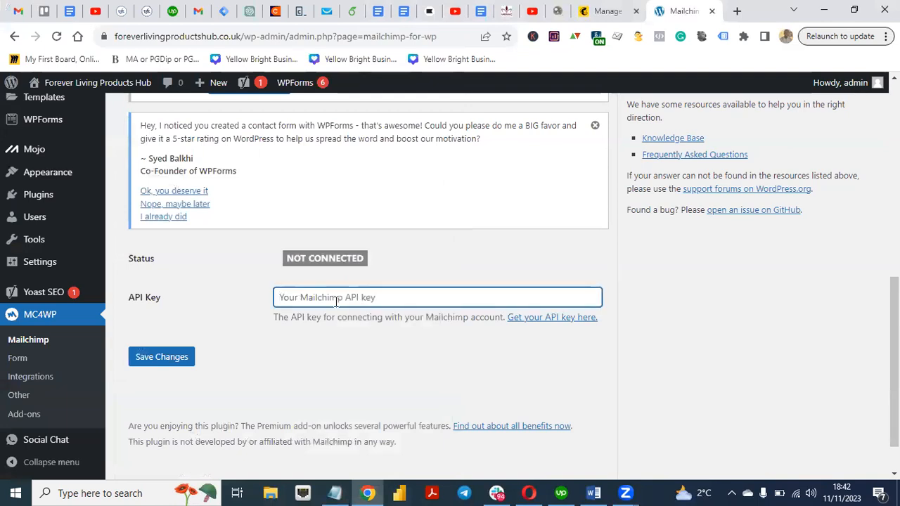
pyautogui.hotkey('ctrl', 'v')
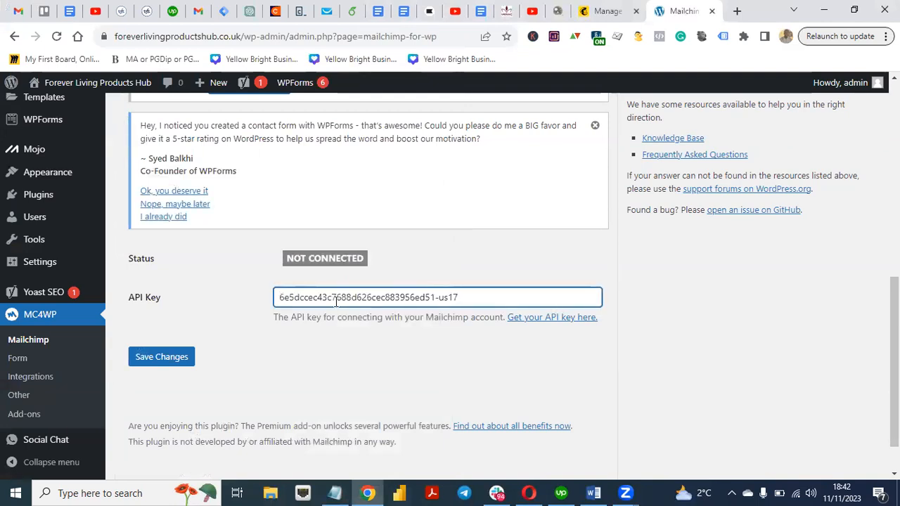
pyautogui.click(160, 359)
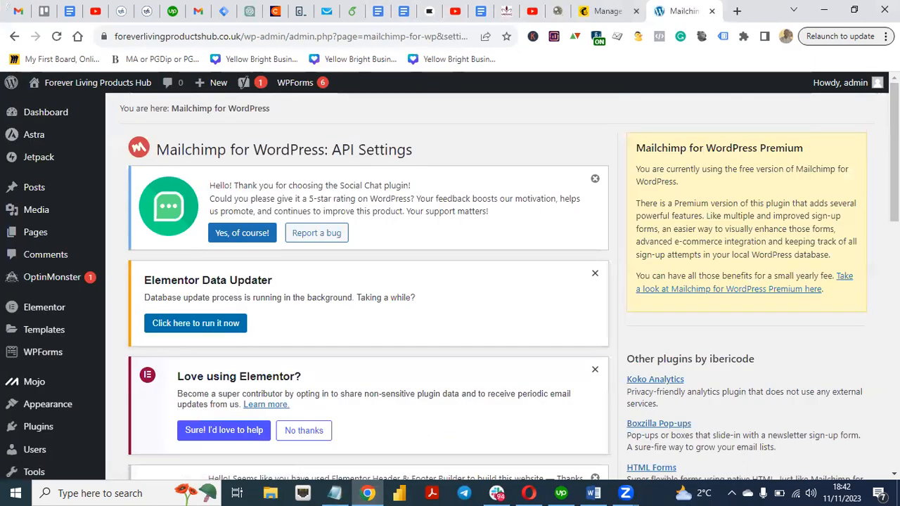
# - Check the plugin's connection status and Mailchimp account lists, comparing them with the Mailchimp API key page
pyautogui.scroll(-6, 369, 281)
pyautogui.scroll(-1, 364, 322)
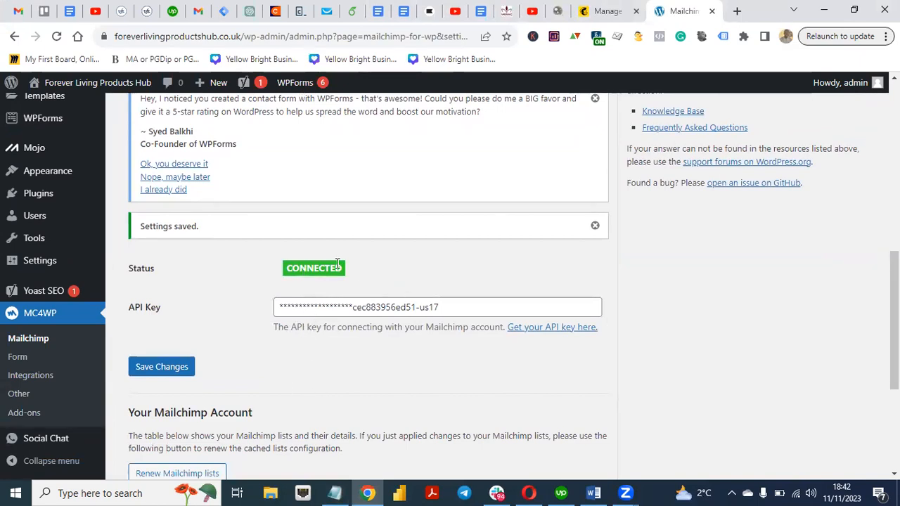
pyautogui.click(604, 10)
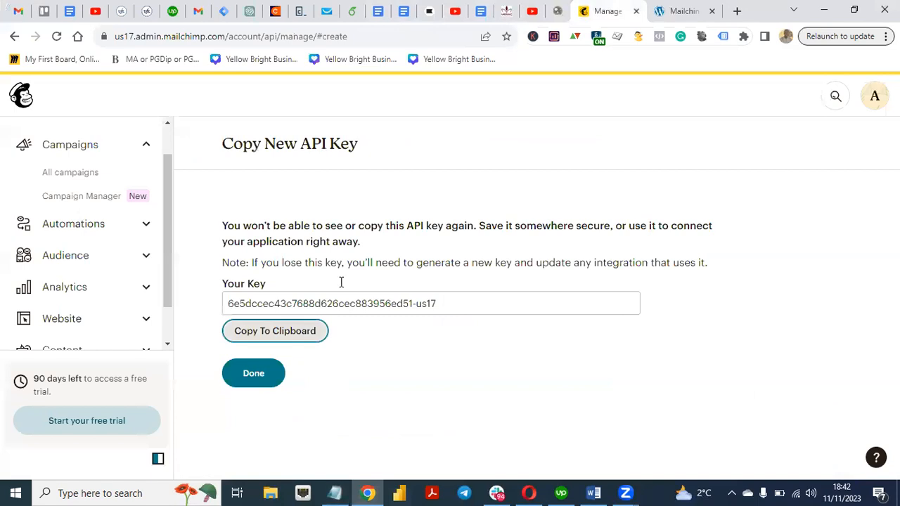
pyautogui.click(686, 10)
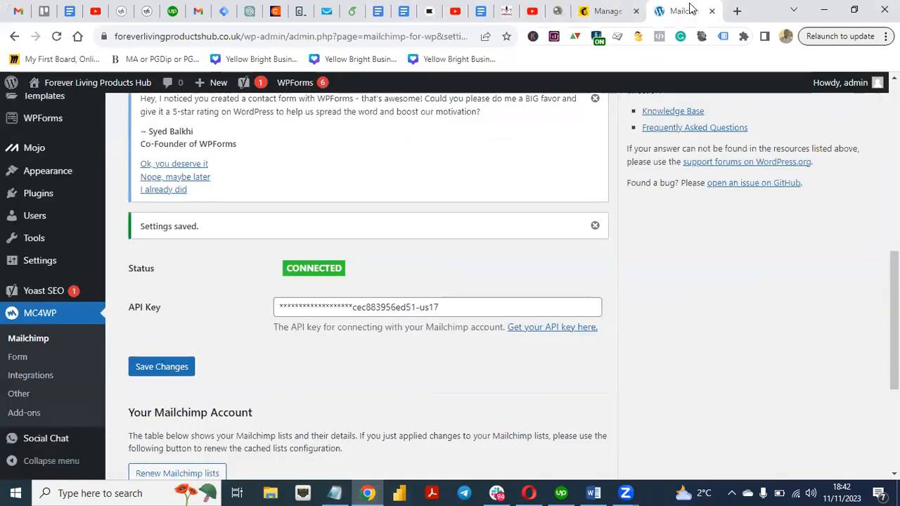
pyautogui.scroll(-2, 560, 338)
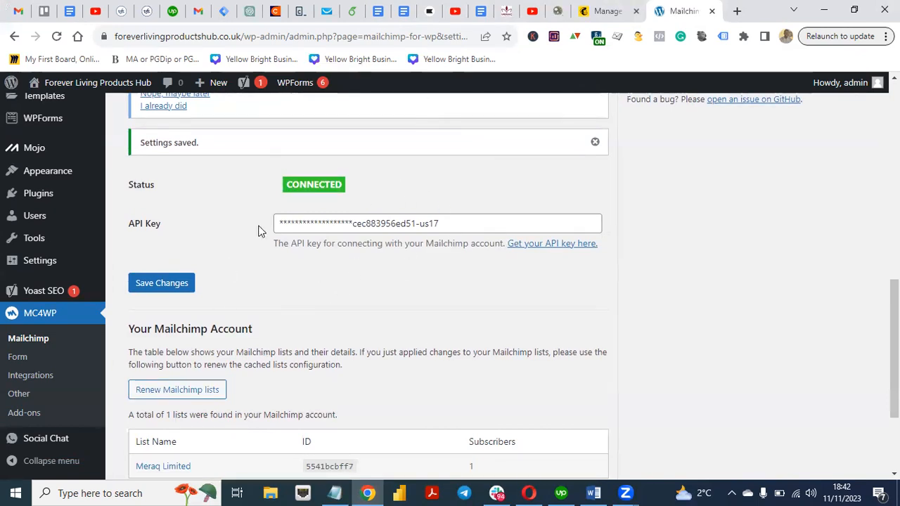
pyautogui.click(604, 11)
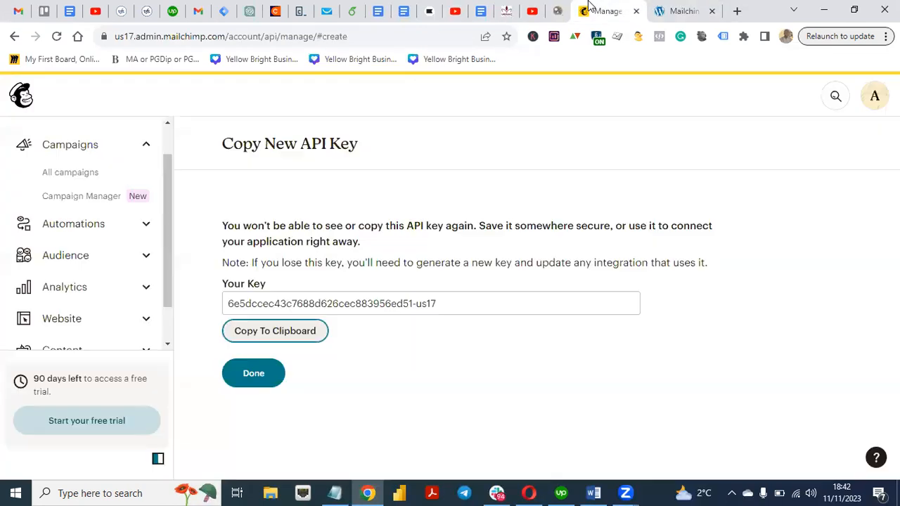
pyautogui.click(680, 9)
pyautogui.click(601, 11)
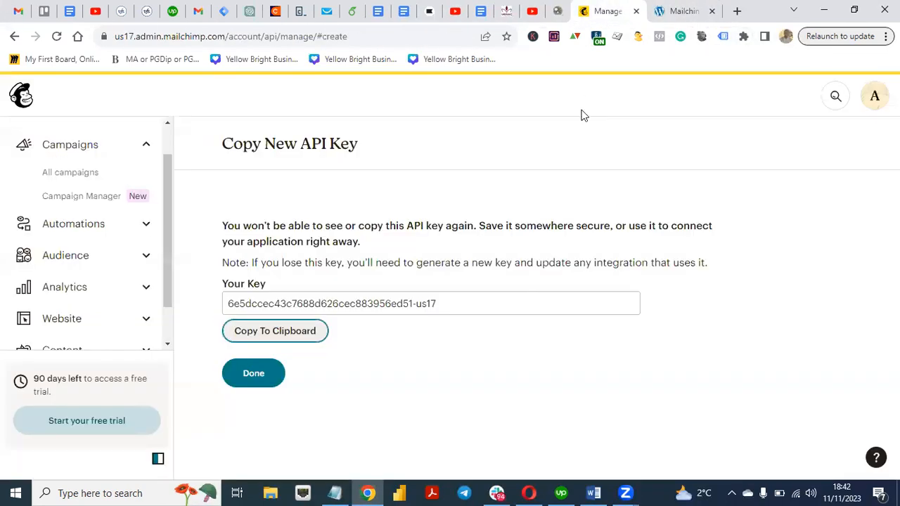
pyautogui.click(693, 10)
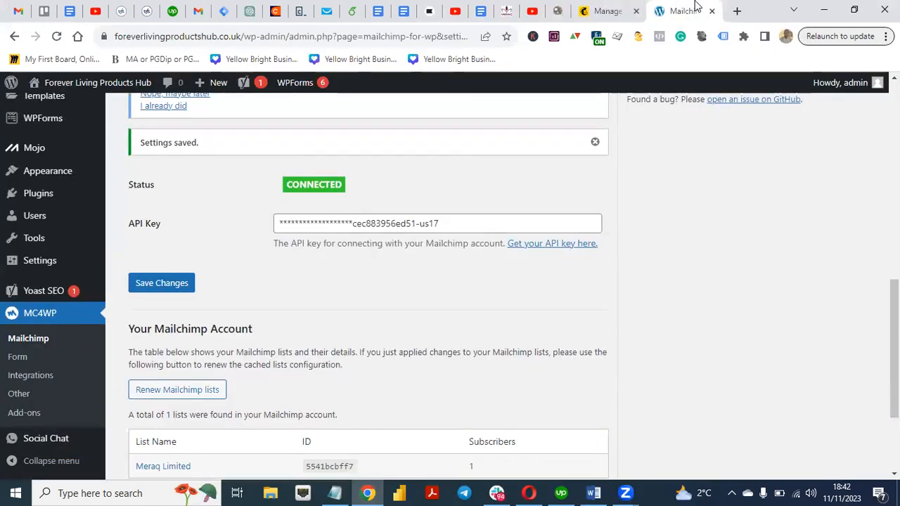
# - Add a new MC4WP form named "Newsletter" that subscribes to the Meraq Limited list
pyautogui.click(10, 359)
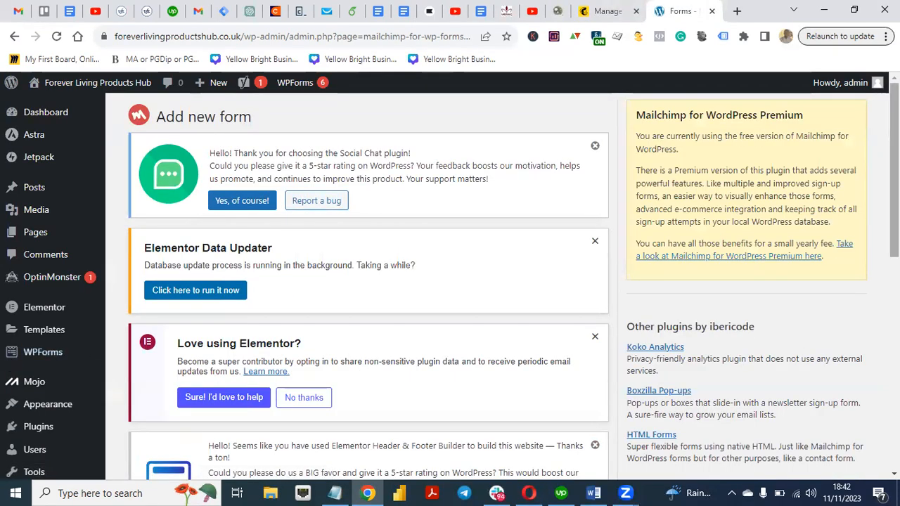
pyautogui.scroll(-7, 620, 347)
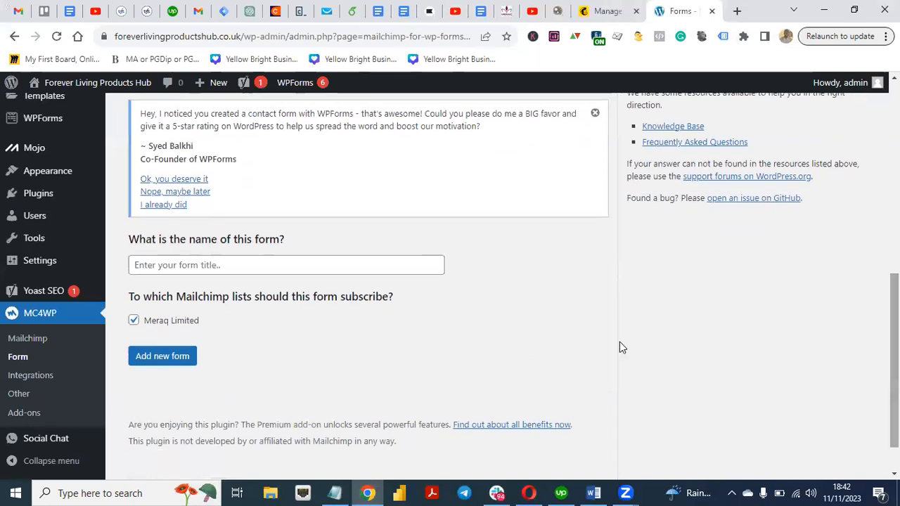
pyautogui.click(264, 263)
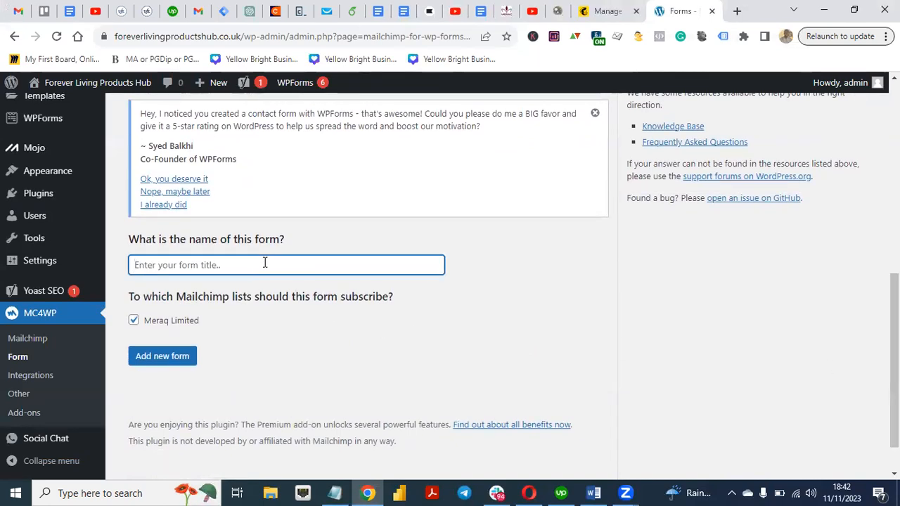
pyautogui.write('Newsletter')
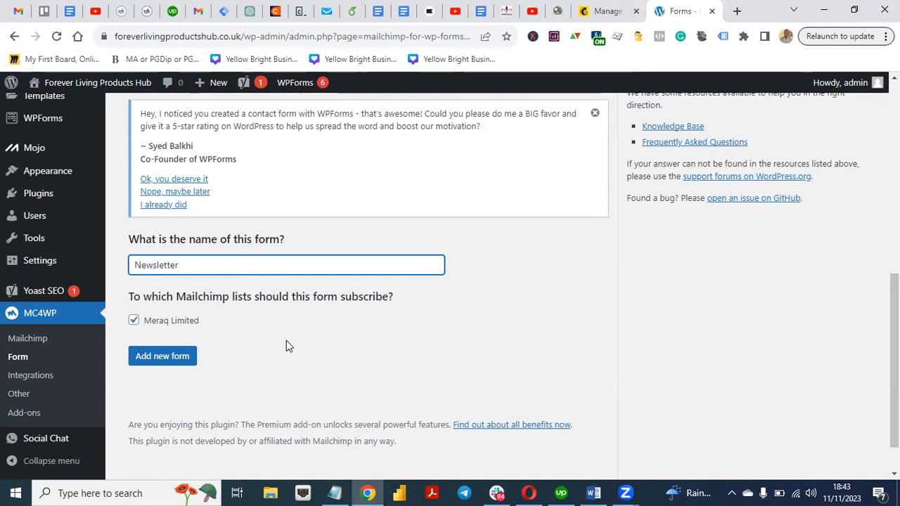
pyautogui.click(162, 357)
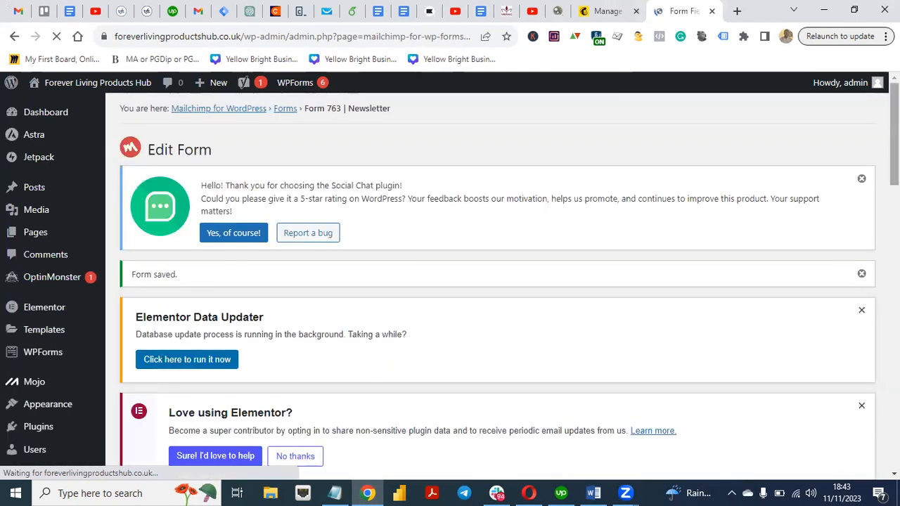
# - Examine the Newsletter form's shortcode, available list and form fields, form code and preview
pyautogui.scroll(-8, 509, 286)
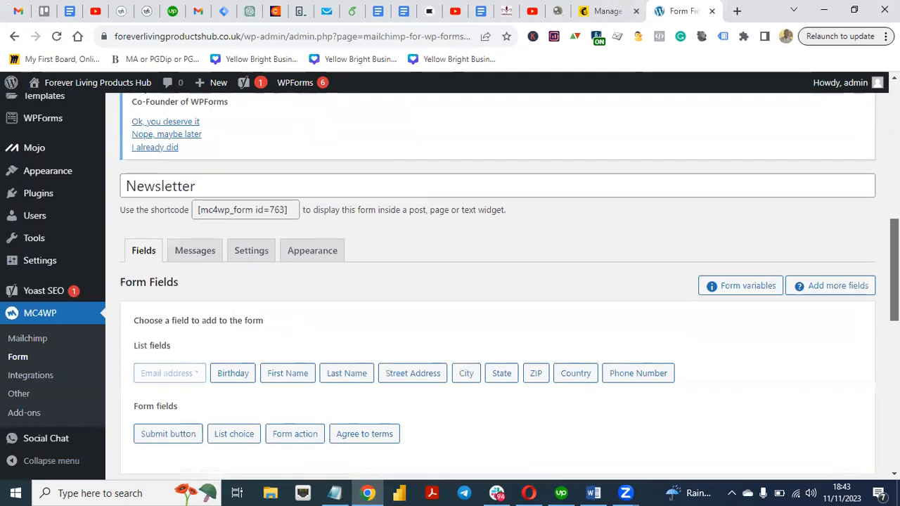
pyautogui.scroll(-2, 498, 281)
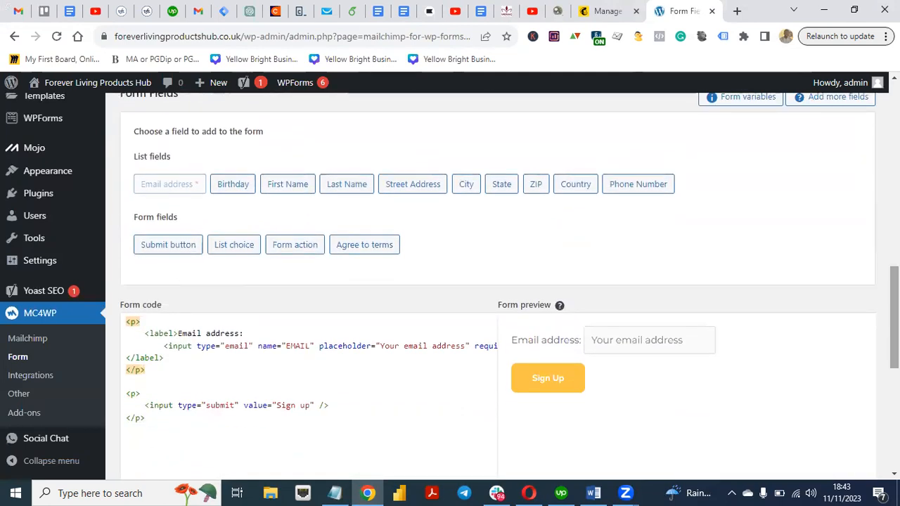
pyautogui.scroll(2, 498, 287)
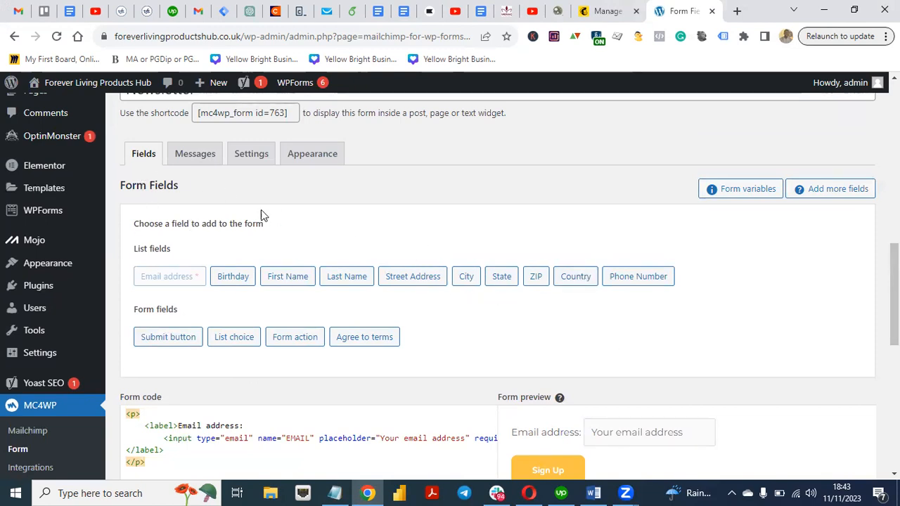
pyautogui.scroll(-2, 849, 267)
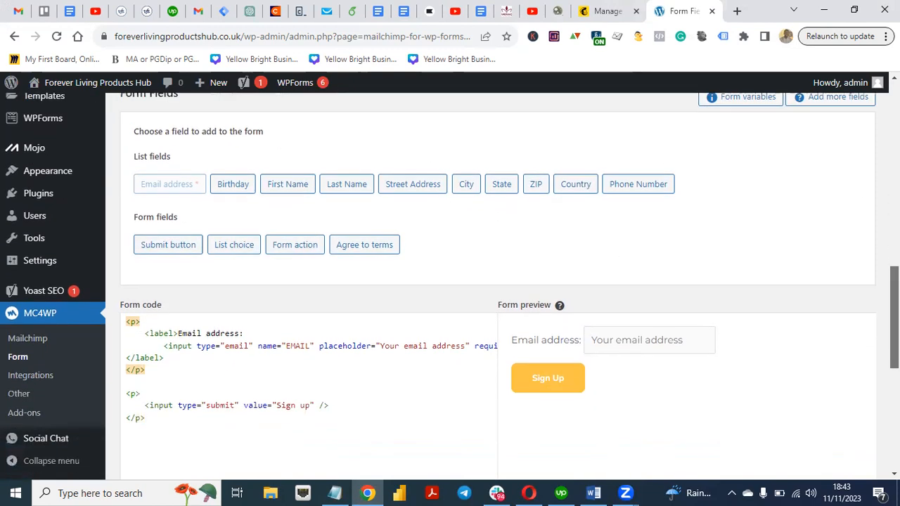
pyautogui.scroll(-1, 497, 281)
pyautogui.scroll(2, 498, 282)
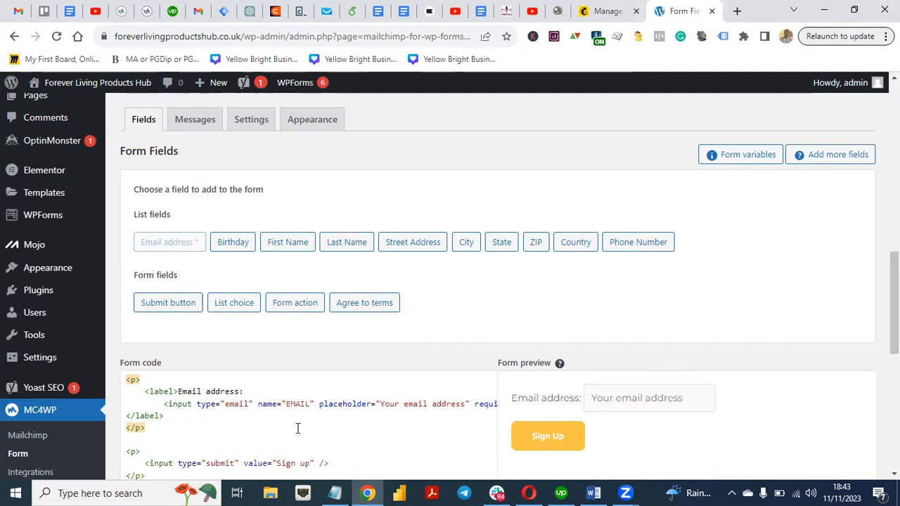
pyautogui.scroll(2, 492, 281)
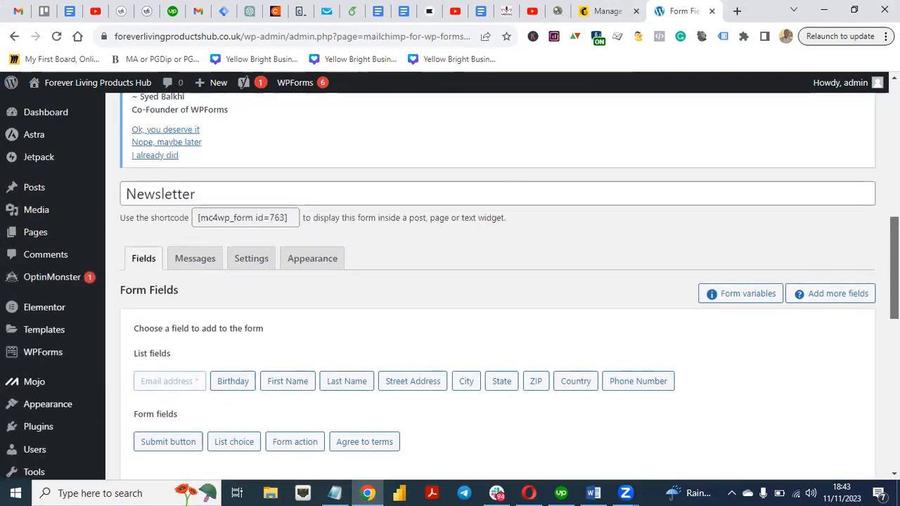
pyautogui.scroll(-4, 492, 281)
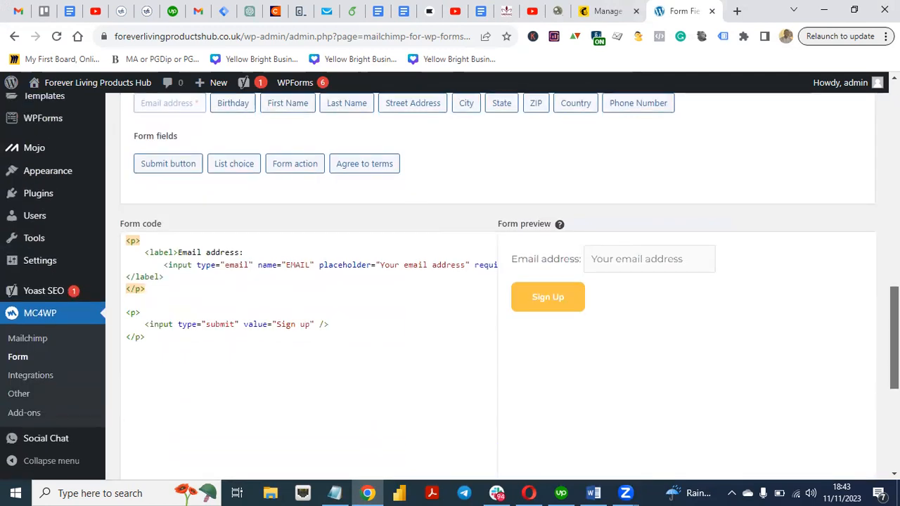
pyautogui.scroll(2, 540, 349)
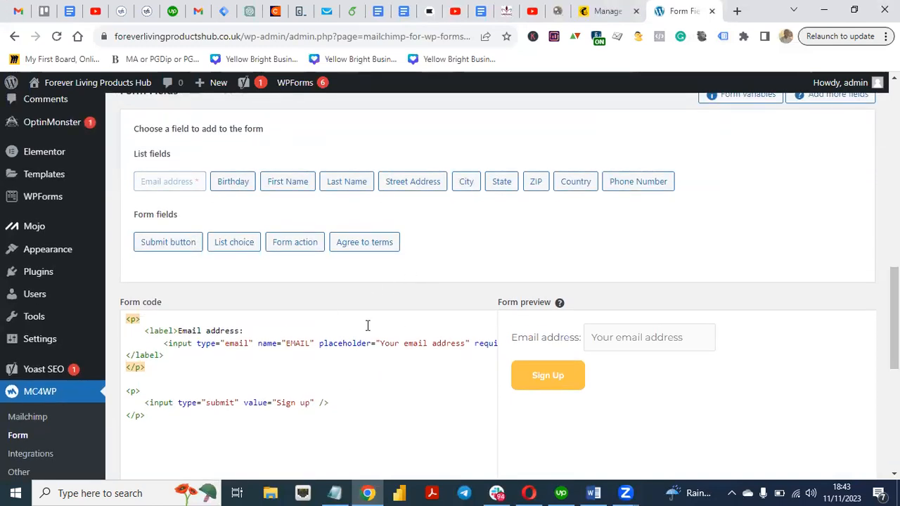
# - Add First Name and Last Name as required fields above the email address in the Newsletter form
pyautogui.click(285, 186)
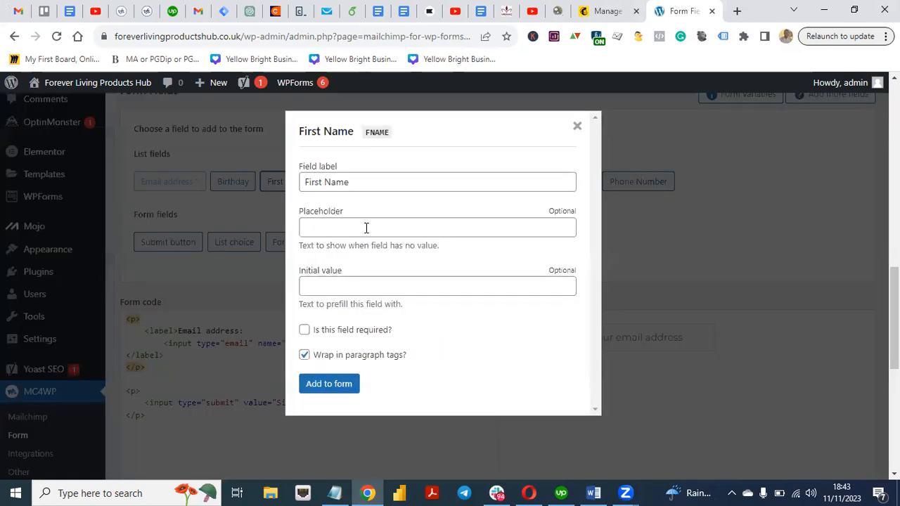
pyautogui.click(303, 330)
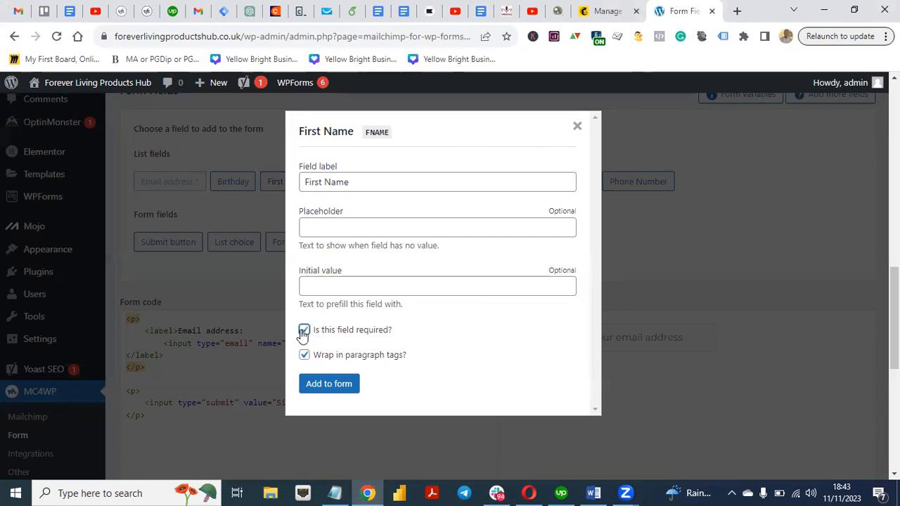
pyautogui.click(329, 384)
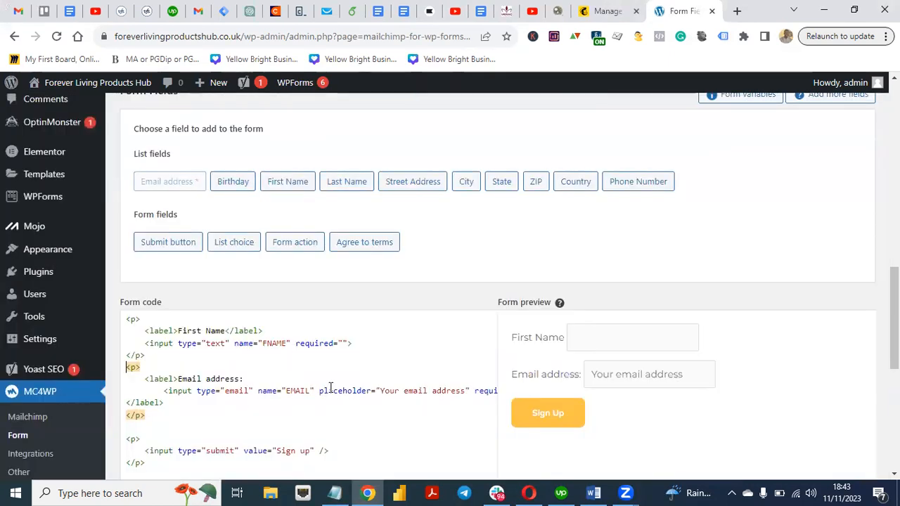
pyautogui.click(347, 183)
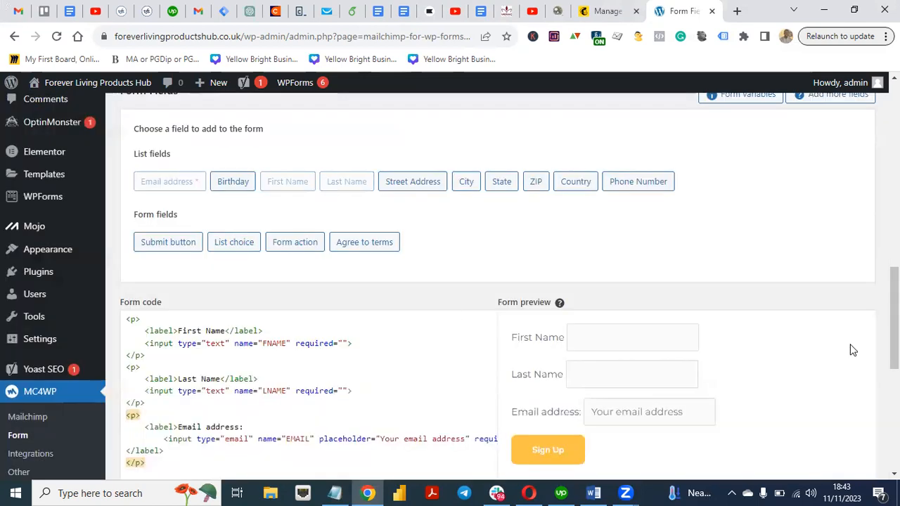
# - Review the Newsletter form's code, preview and available fields, and read through its form messages
pyautogui.scroll(-2, 894, 316)
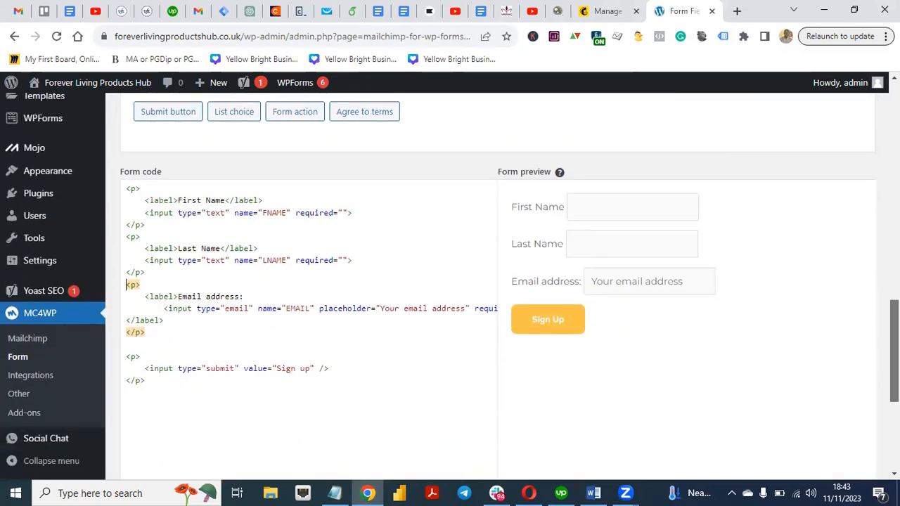
pyautogui.scroll(-2, 497, 281)
pyautogui.scroll(1, 497, 281)
pyautogui.scroll(5, 497, 281)
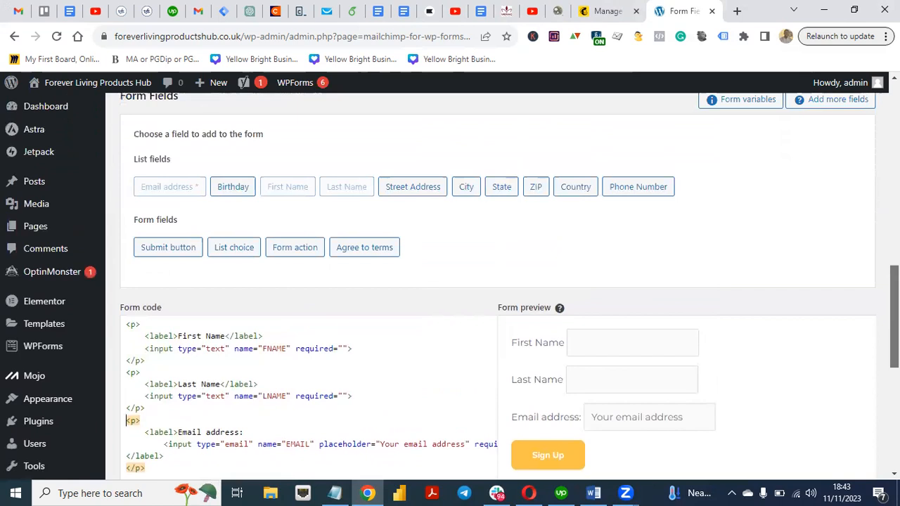
pyautogui.scroll(-1, 497, 281)
pyautogui.scroll(1, 232, 267)
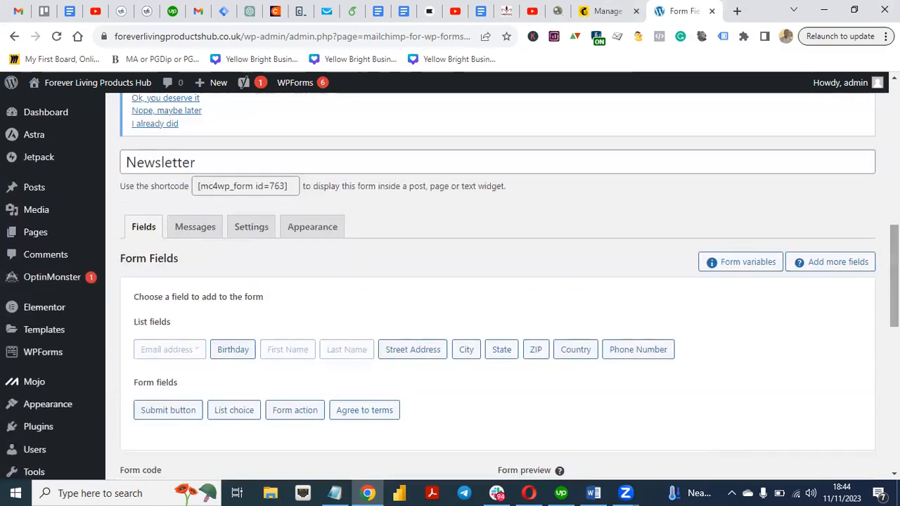
pyautogui.click(194, 229)
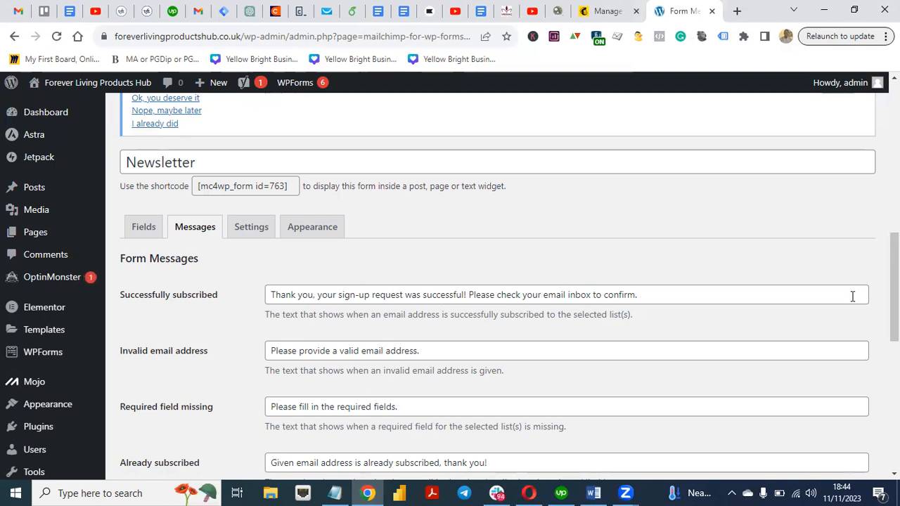
pyautogui.moveTo(894, 289); pyautogui.dragTo(894, 340)
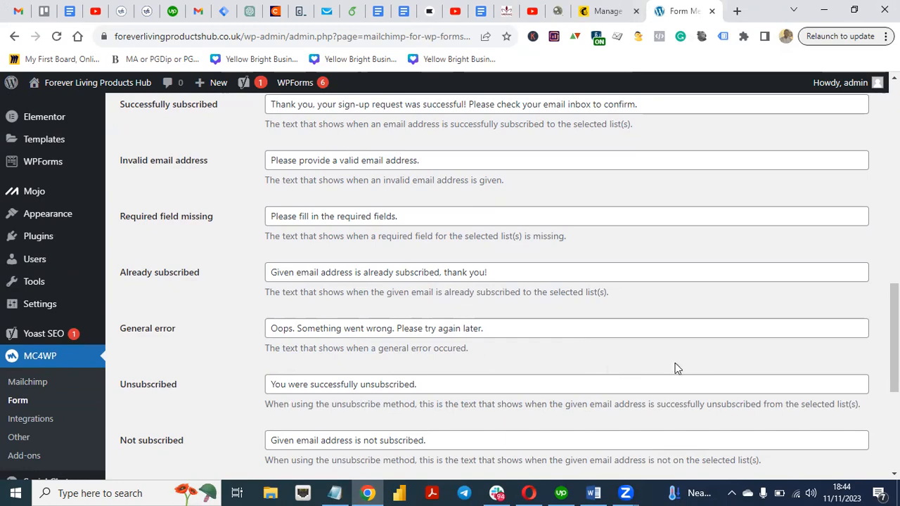
pyautogui.scroll(-3, 674, 362)
pyautogui.scroll(8, 675, 363)
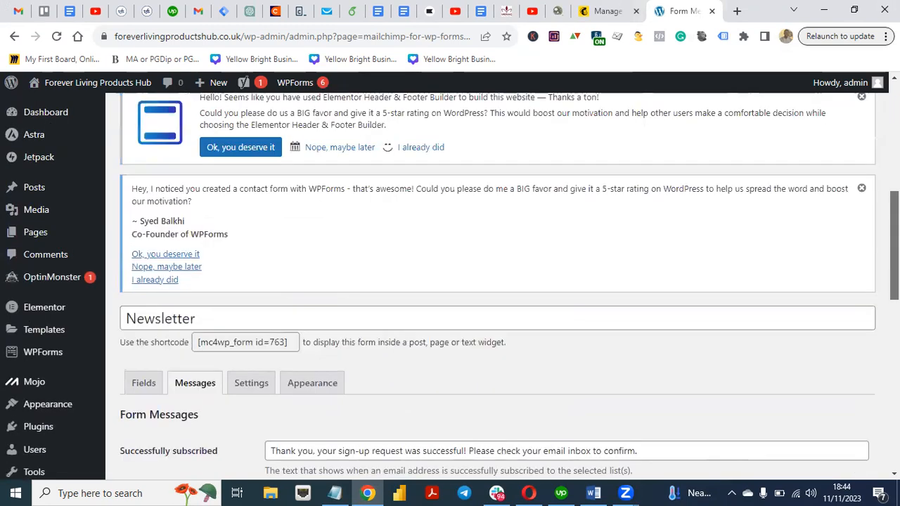
pyautogui.scroll(-8, 492, 281)
pyautogui.scroll(7, 492, 281)
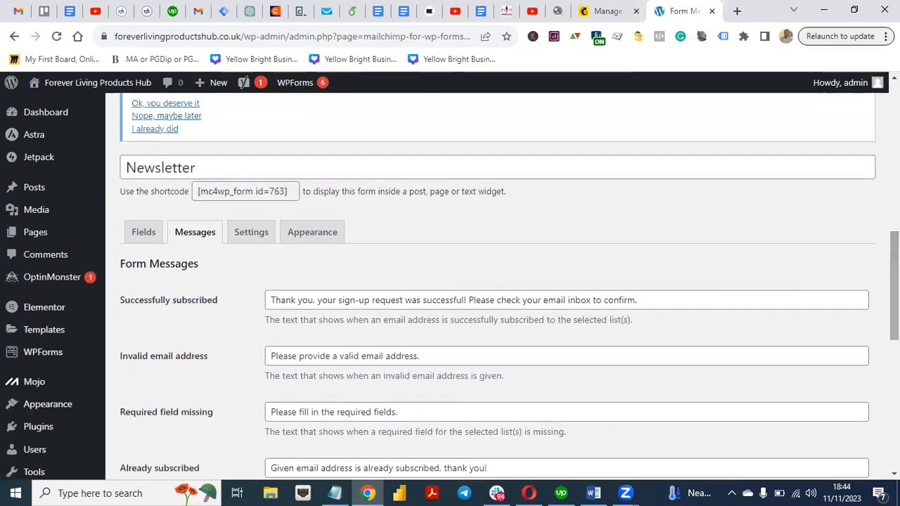
# - Examine the Newsletter form's Mailchimp-specific settings, form behaviour options and available form styles
pyautogui.click(143, 239)
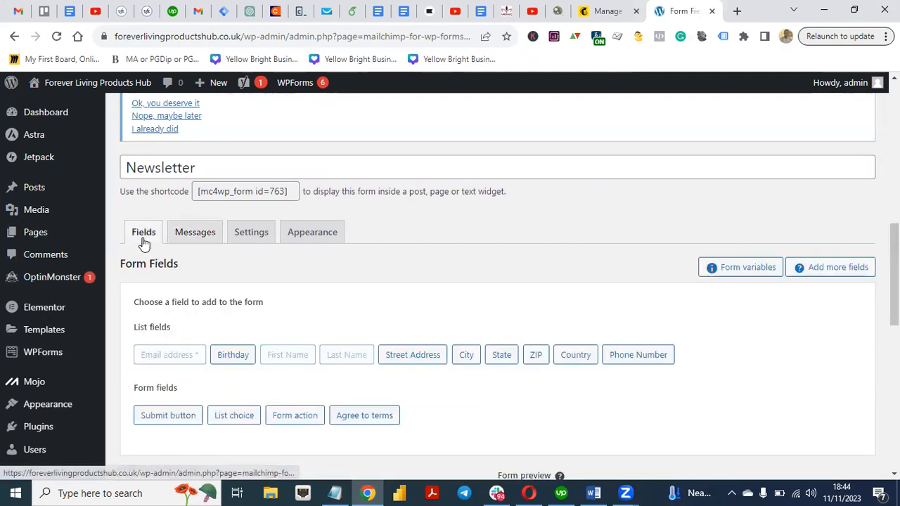
pyautogui.moveTo(894, 281)
pyautogui.mouseDown()
pyautogui.moveTo(894, 415)
pyautogui.moveTo(894, 291)
pyautogui.mouseUp()
pyautogui.click(249, 186)
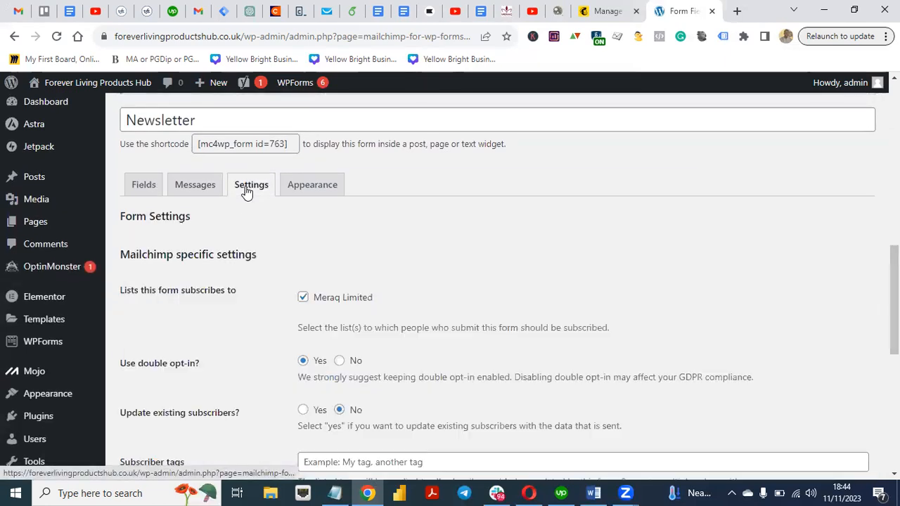
pyautogui.moveTo(893, 295); pyautogui.dragTo(894, 336)
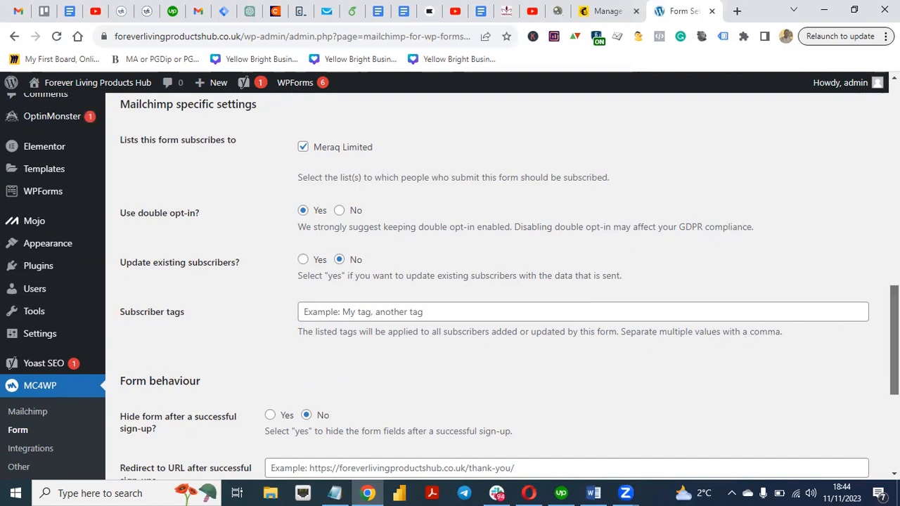
pyautogui.scroll(-3, 492, 281)
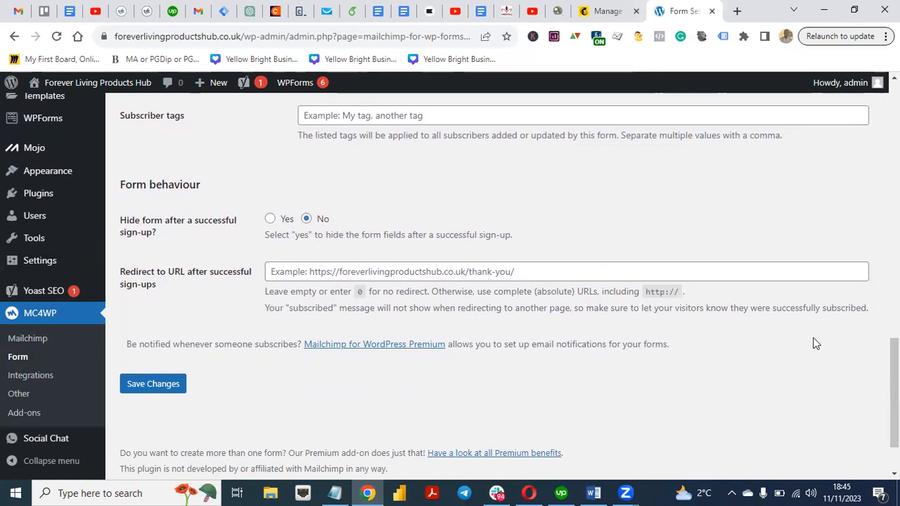
pyautogui.moveTo(894, 394); pyautogui.dragTo(894, 309)
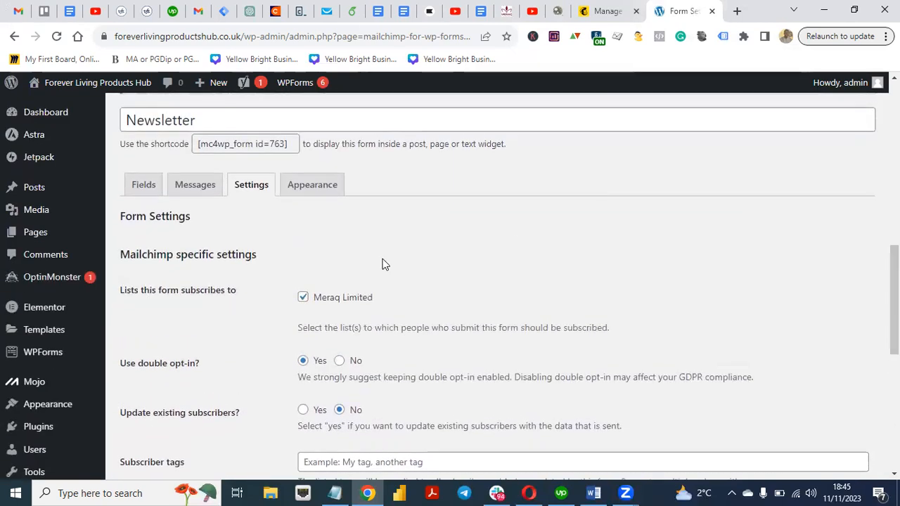
pyautogui.click(310, 190)
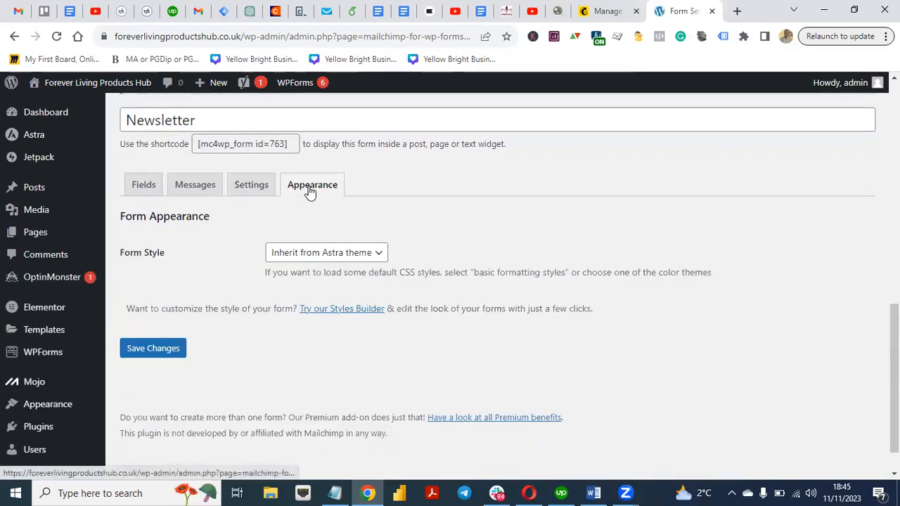
pyautogui.click(372, 259)
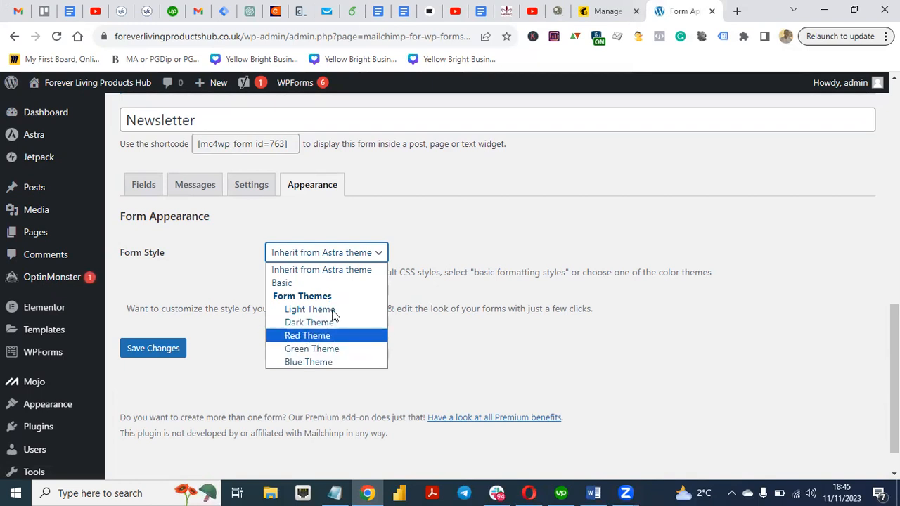
pyautogui.click(469, 208)
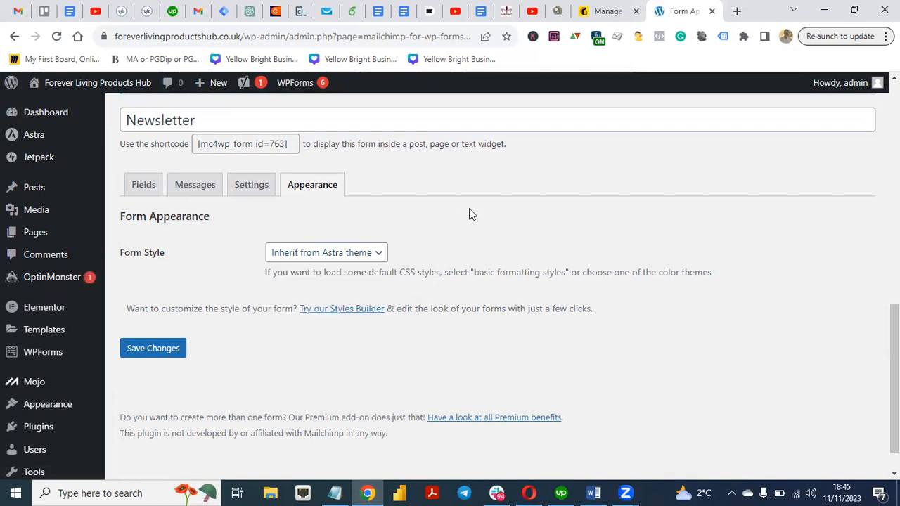
# - Return to the Newsletter form's fields and save the form changes
pyautogui.click(147, 185)
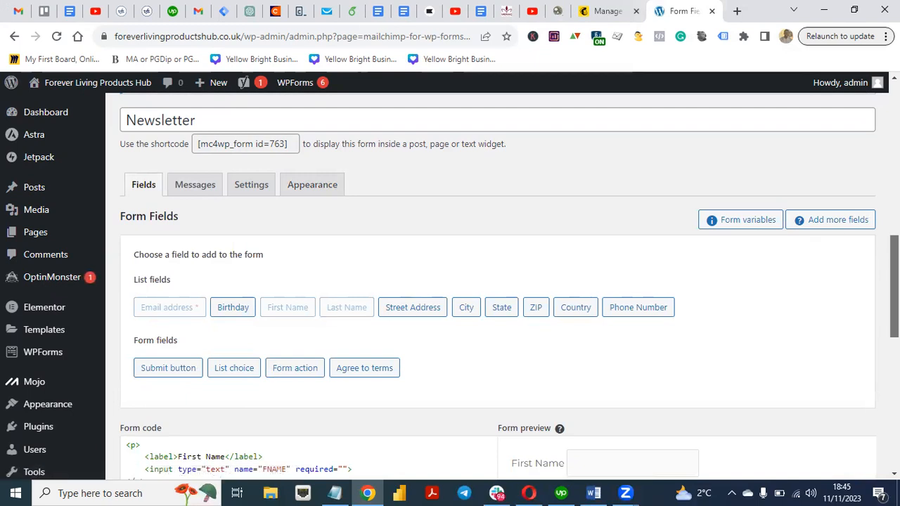
pyautogui.scroll(-5, 295, 371)
pyautogui.click(161, 408)
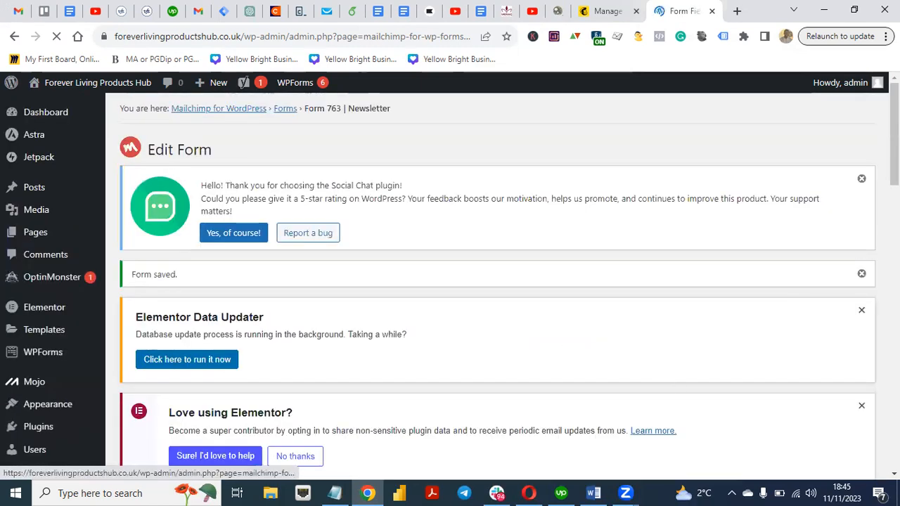
# - Copy the Newsletter form's shortcode [mc4wp_form id=763]
pyautogui.scroll(-10, 492, 281)
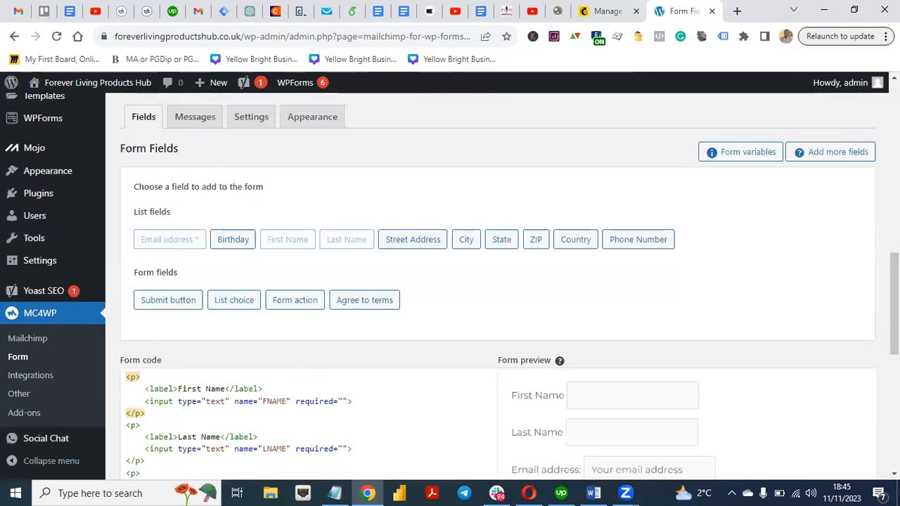
pyautogui.scroll(-4, 869, 370)
pyautogui.scroll(9, 869, 370)
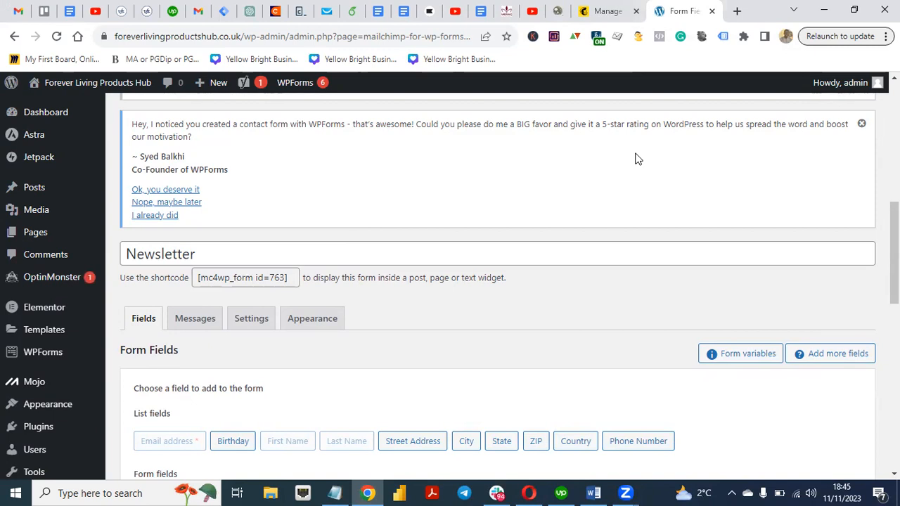
pyautogui.click(289, 276)
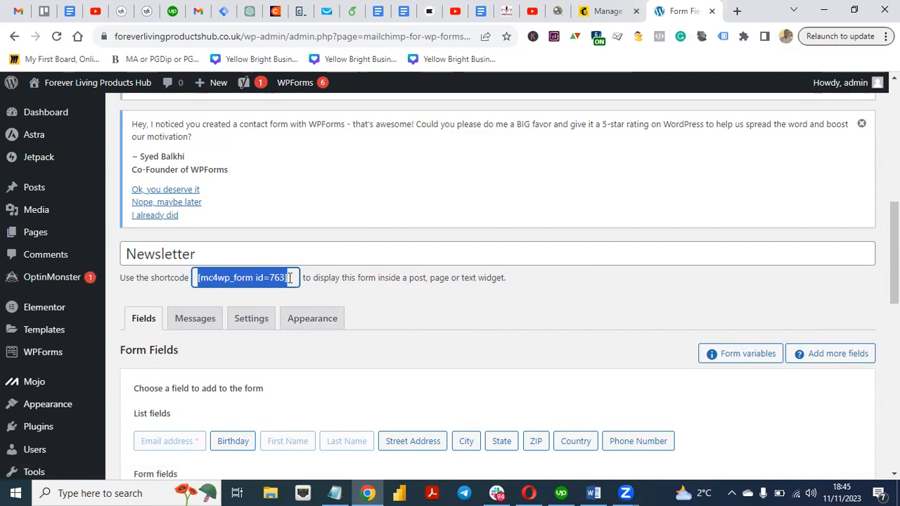
pyautogui.click(288, 277)
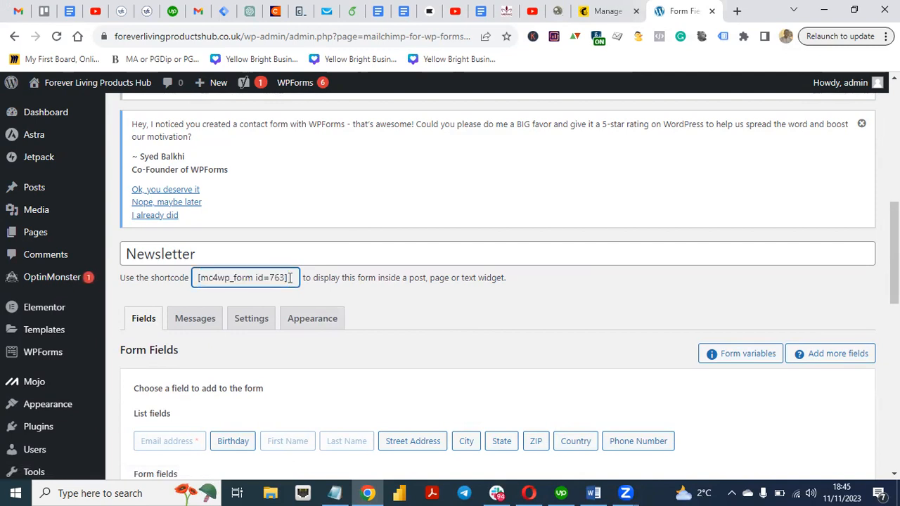
pyautogui.hotkey('ctrl', 'a')
pyautogui.click(397, 319)
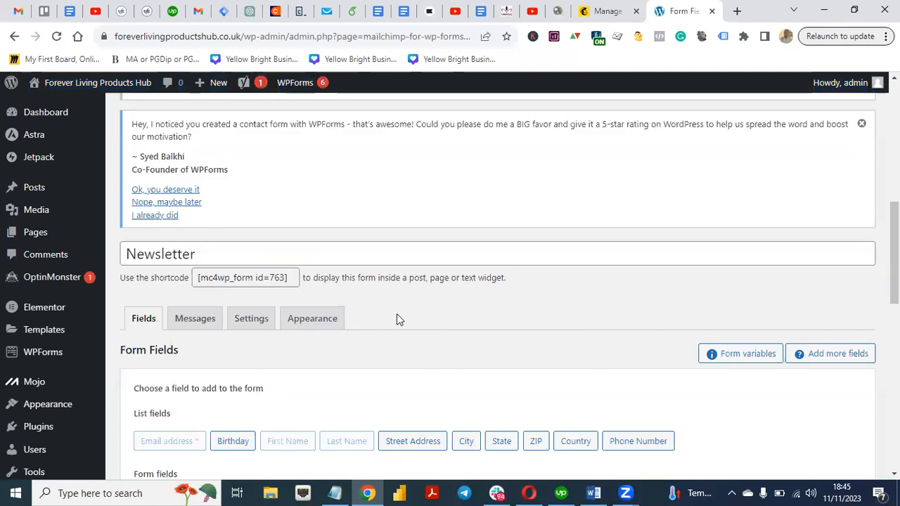
pyautogui.click(292, 279)
pyautogui.hotkey('ctrl', 'c')
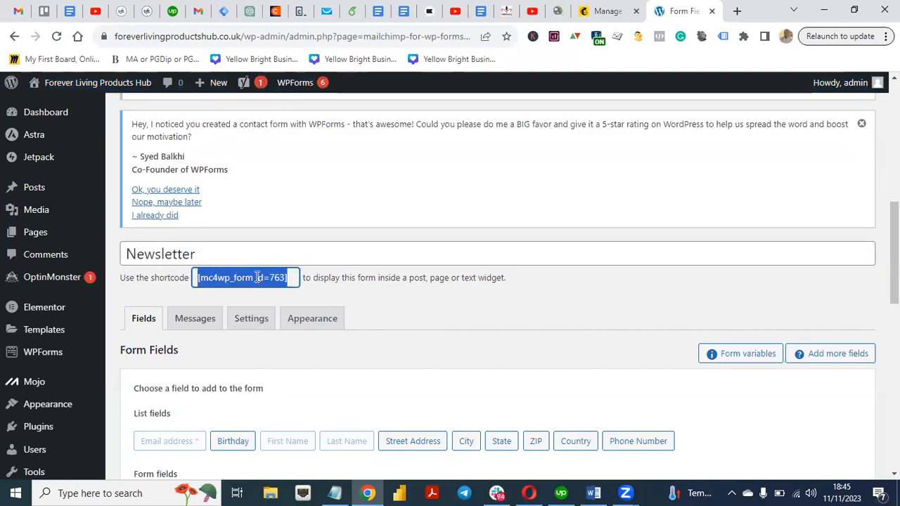
# - Switch to the CRO Note in Notepad, paste the shortcode [mc4wp_form id=763] above "Videos Ideas" with blank lines between, and return to the browser
pyautogui.click(335, 493)
pyautogui.click(29, 116)
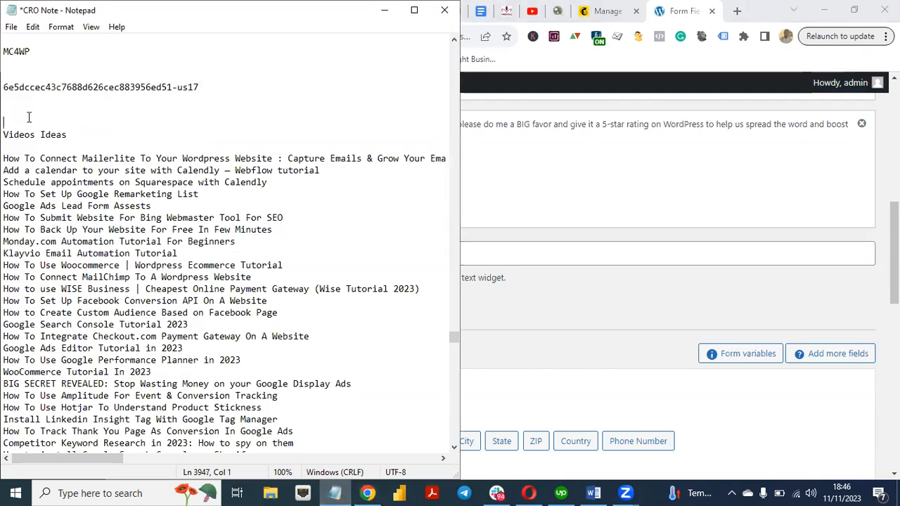
pyautogui.press('Return')
pyautogui.press('Return')
pyautogui.press('Return')
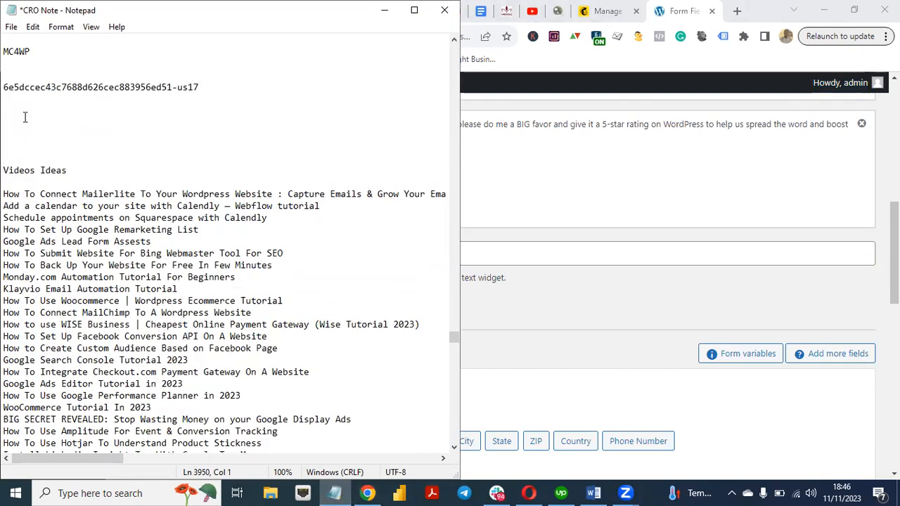
pyautogui.hotkey('ctrl', 'v')
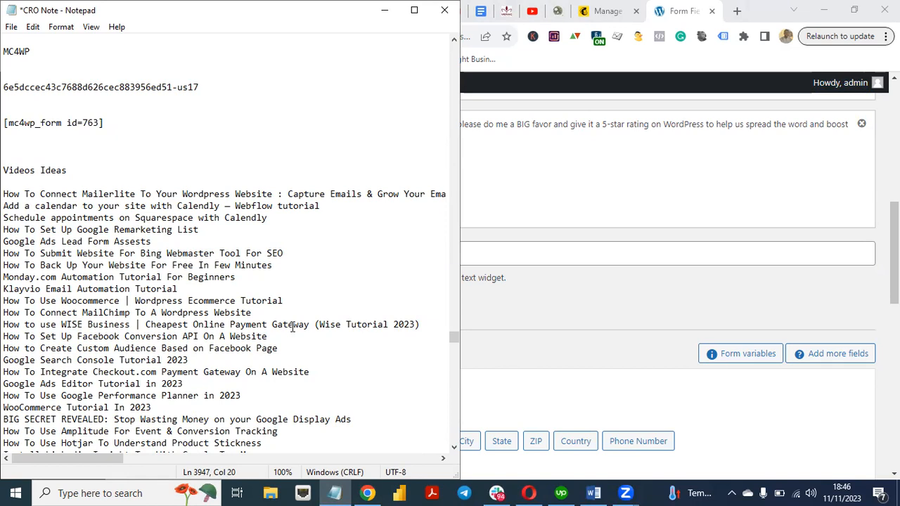
pyautogui.click(384, 10)
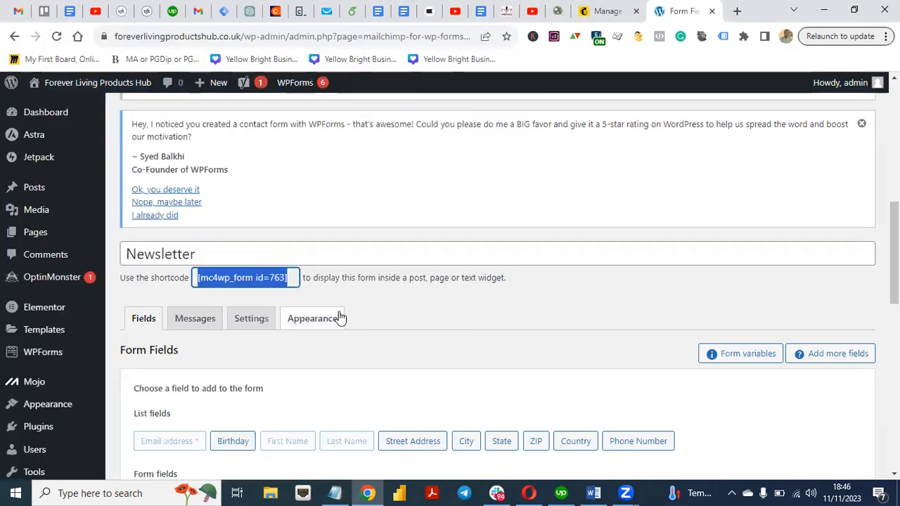
# - Open the post "forever vitolize for women" for editing from the list of all posts
pyautogui.moveTo(33, 193)
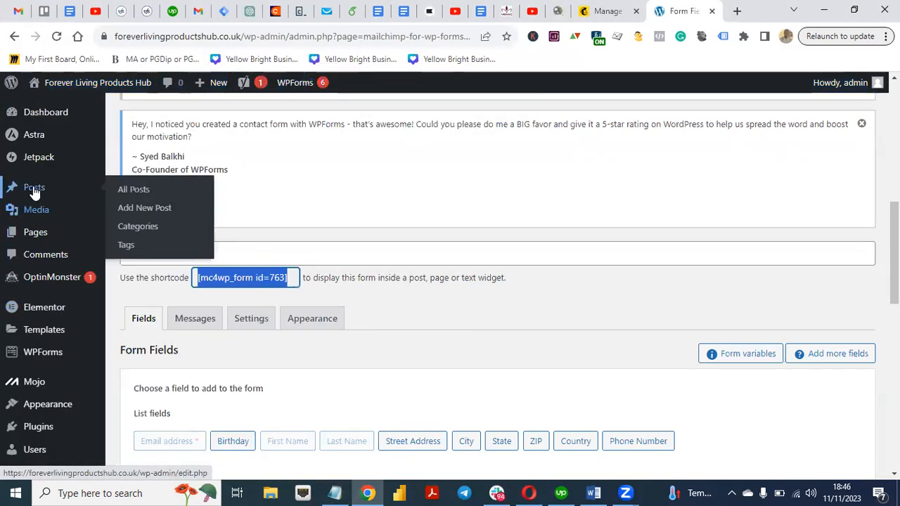
pyautogui.click(141, 195)
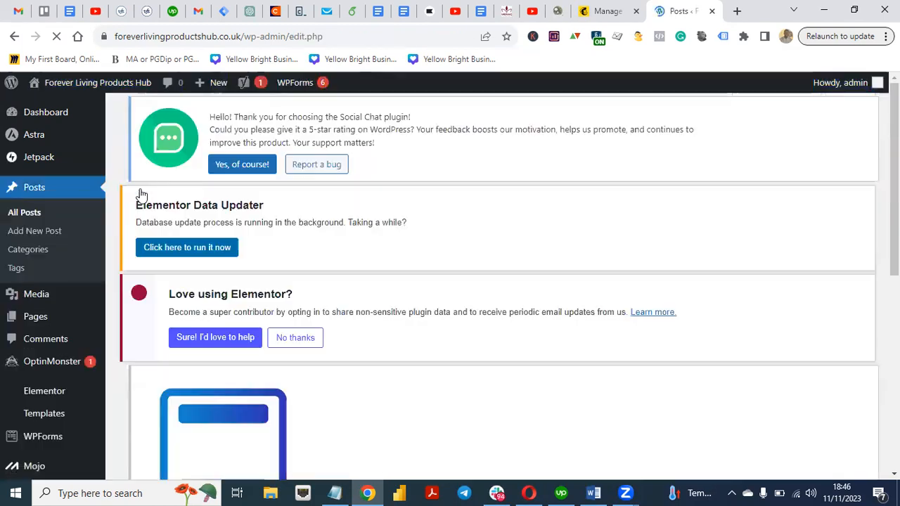
pyautogui.moveTo(894, 126); pyautogui.dragTo(894, 242)
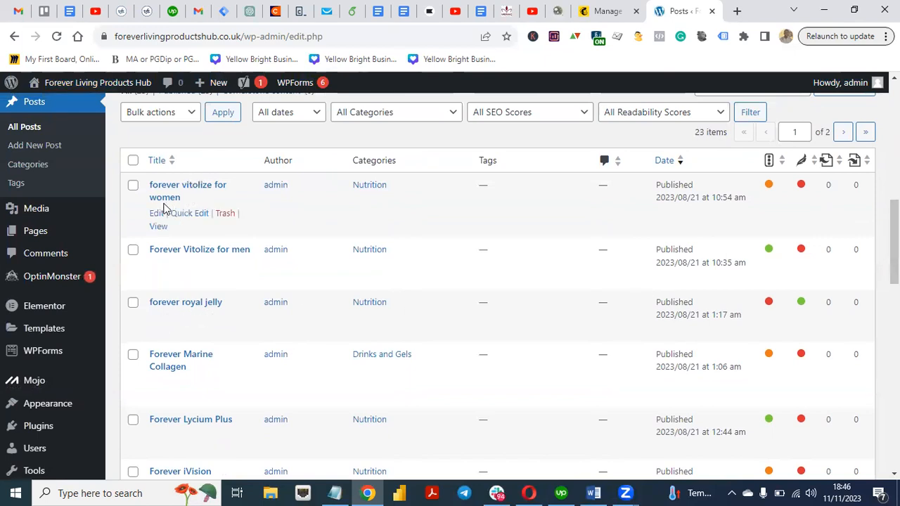
pyautogui.click(156, 214)
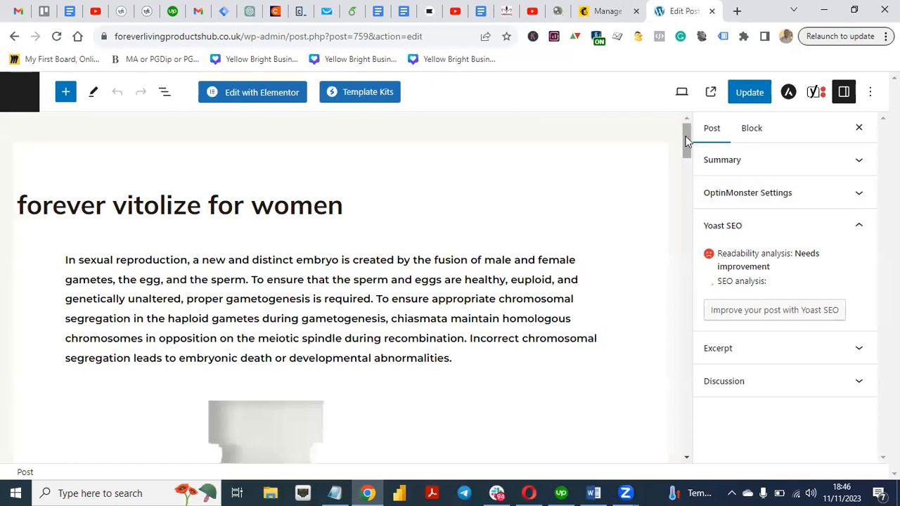
# - Add a Custom HTML block at the end of the post, below the "Order Forever Vitolize for Women" button
pyautogui.moveTo(687, 140); pyautogui.dragTo(686, 161)
pyautogui.moveTo(688, 213); pyautogui.dragTo(671, 289)
pyautogui.moveTo(680, 320); pyautogui.dragTo(667, 337)
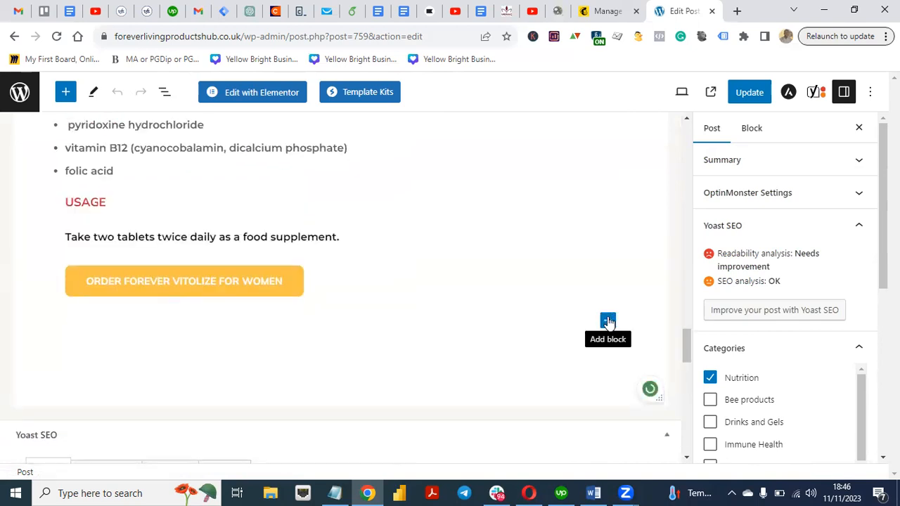
pyautogui.click(608, 321)
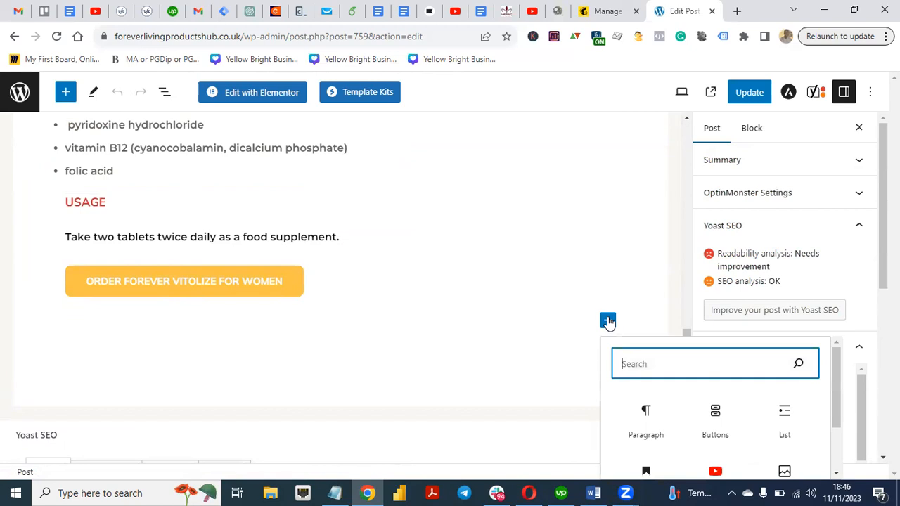
pyautogui.write('ht')
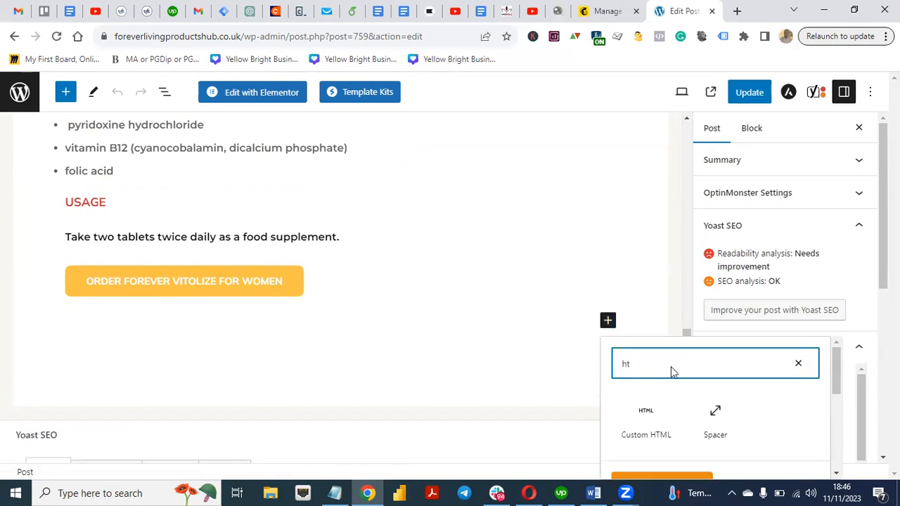
pyautogui.click(644, 421)
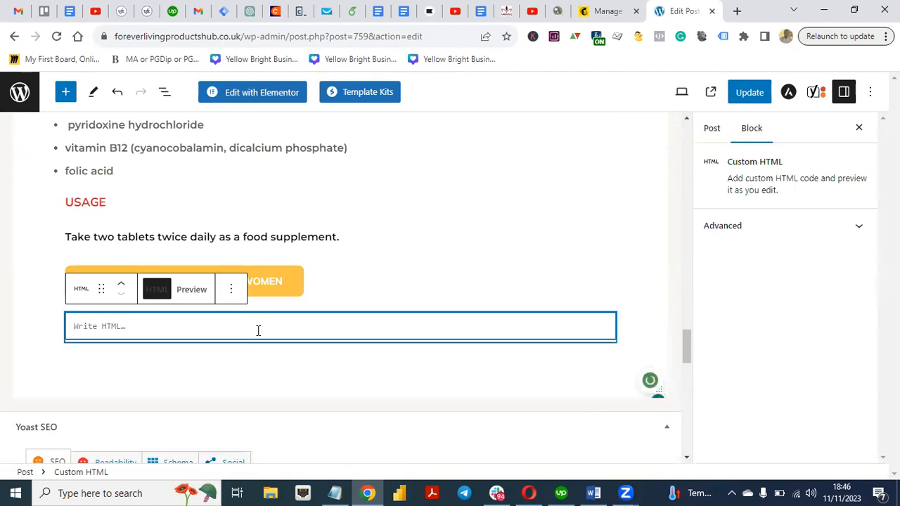
# - Paste the shortcode [mc4wp_form id=763] into the Custom HTML block and clear it again
pyautogui.hotkey('ctrl', 'v')
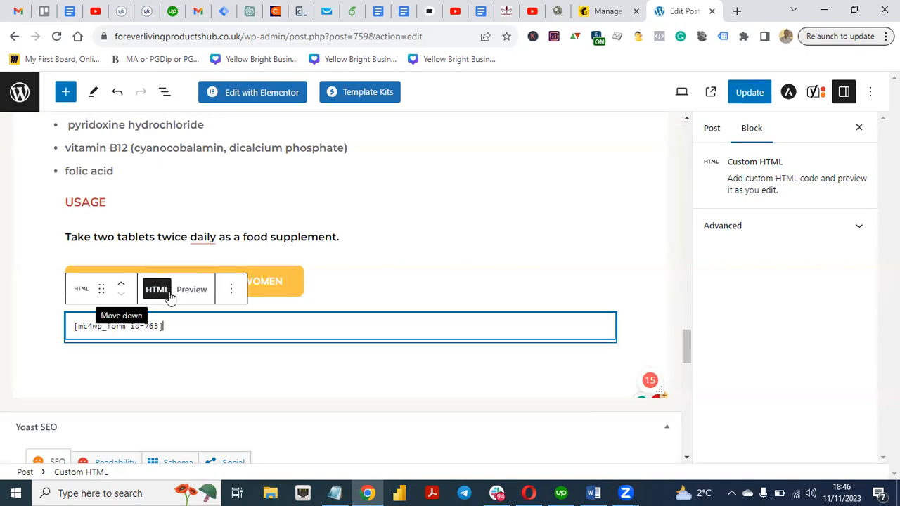
pyautogui.press('BackSpace')
pyautogui.press('BackSpace')
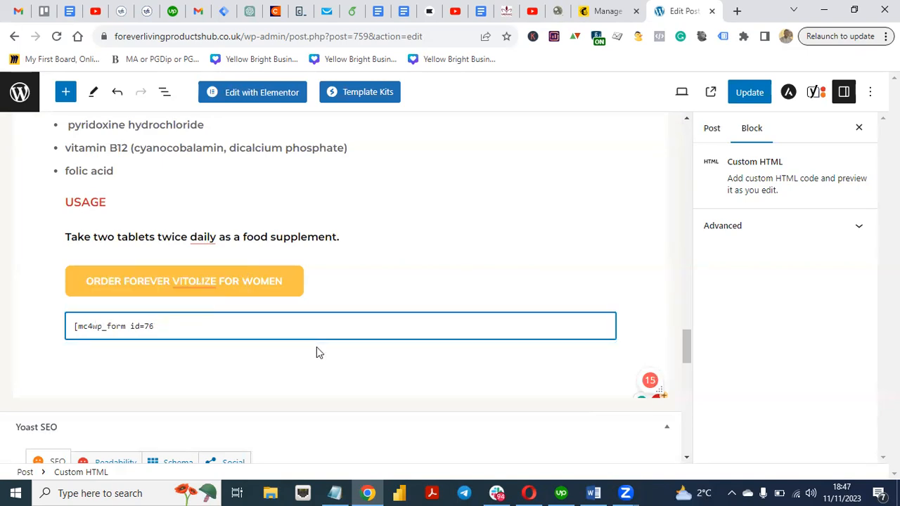
pyautogui.press('BackSpace')
pyautogui.press('BackSpace')
pyautogui.press('BackSpace')
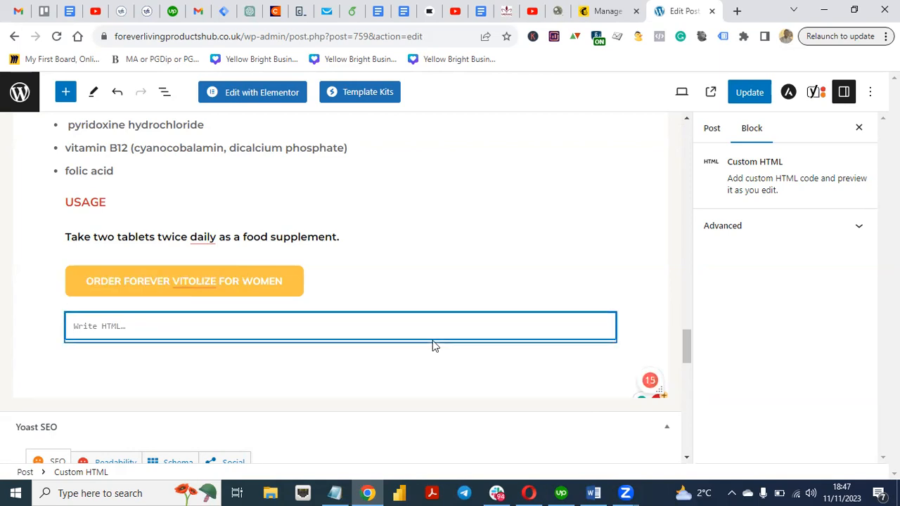
# - Delete the empty Custom HTML block below the "Order Forever Vitolize for Women" button
pyautogui.click(230, 292)
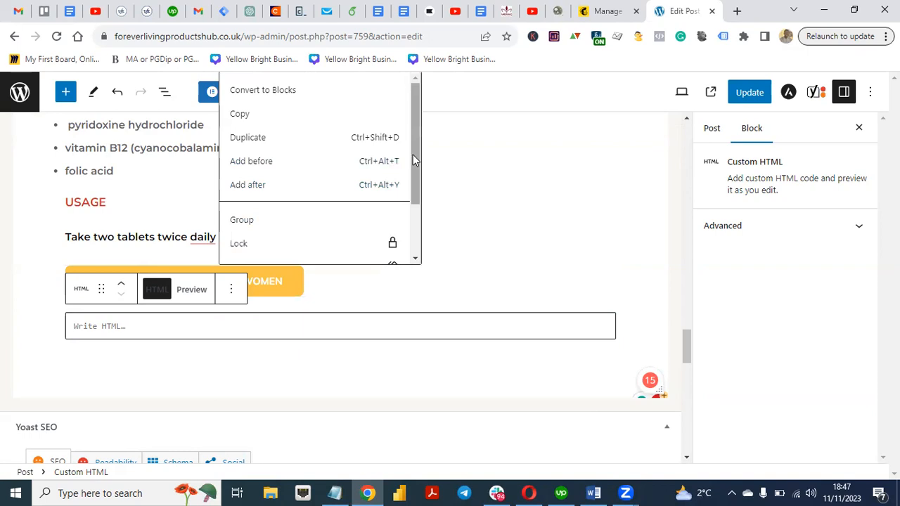
pyautogui.moveTo(412, 155); pyautogui.dragTo(412, 237)
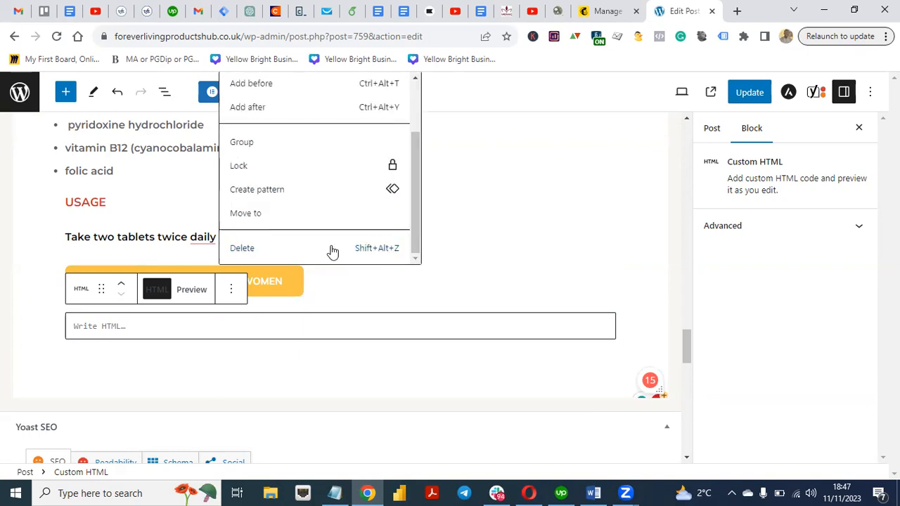
pyautogui.click(332, 251)
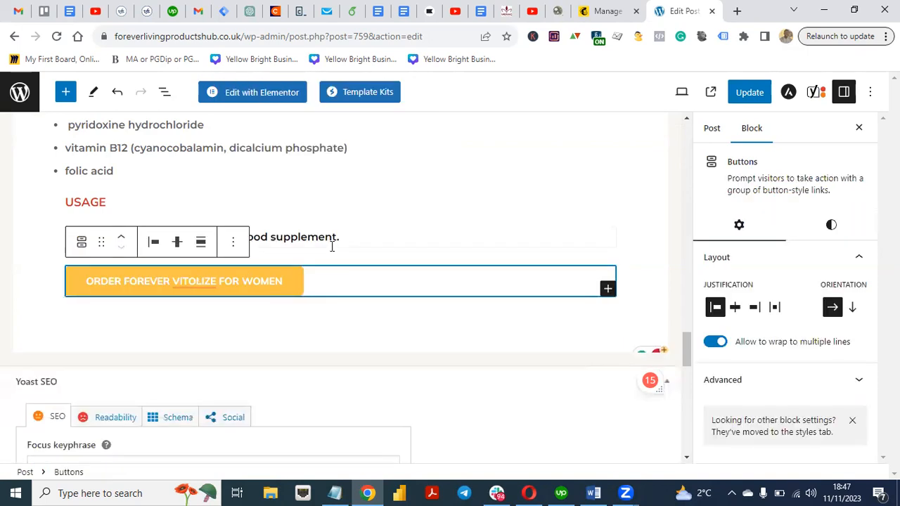
pyautogui.click(607, 290)
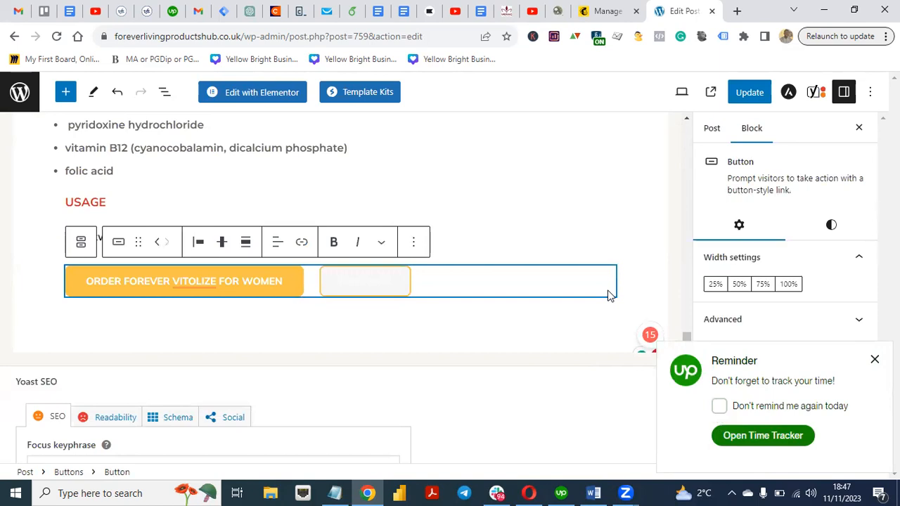
pyautogui.hotkey('ctrl', 'z')
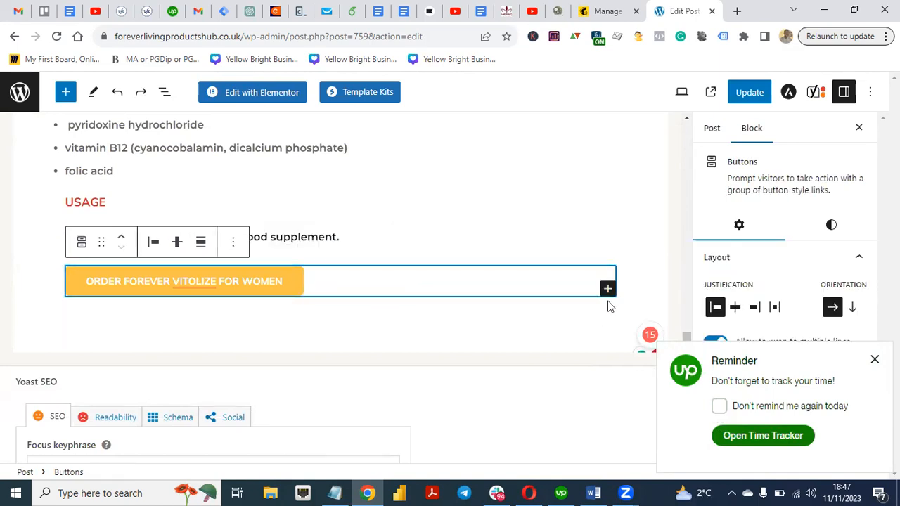
pyautogui.click(606, 290)
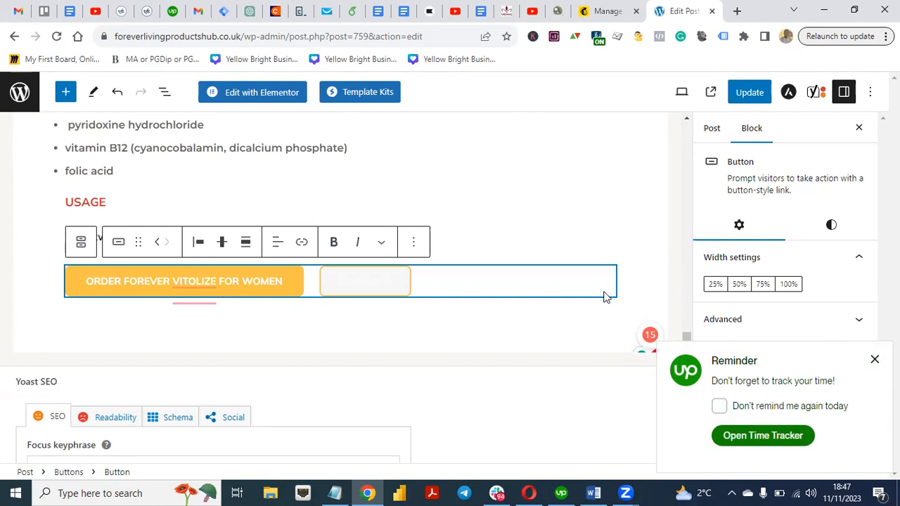
pyautogui.hotkey('ctrl', 'z')
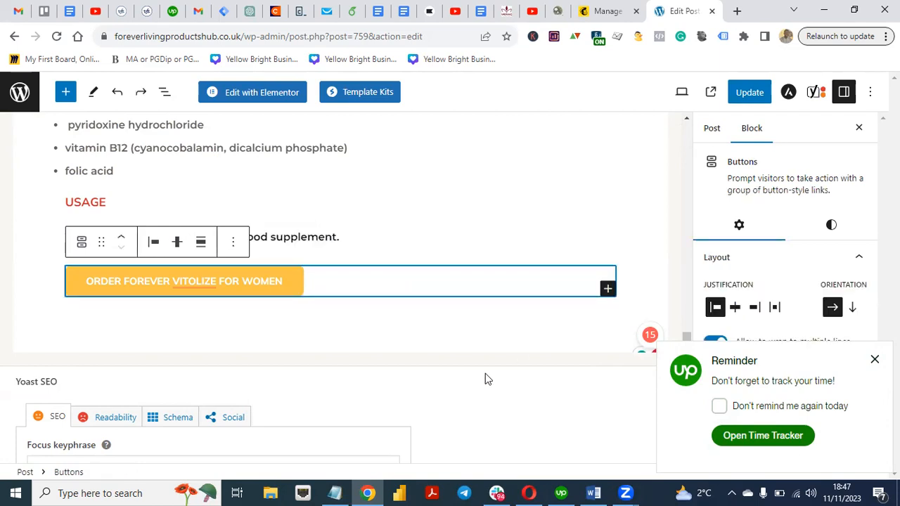
# - Close the time-tracking reminder and insert a Custom HTML block at the end of the post, searching the blocks for "ht"
pyautogui.click(466, 319)
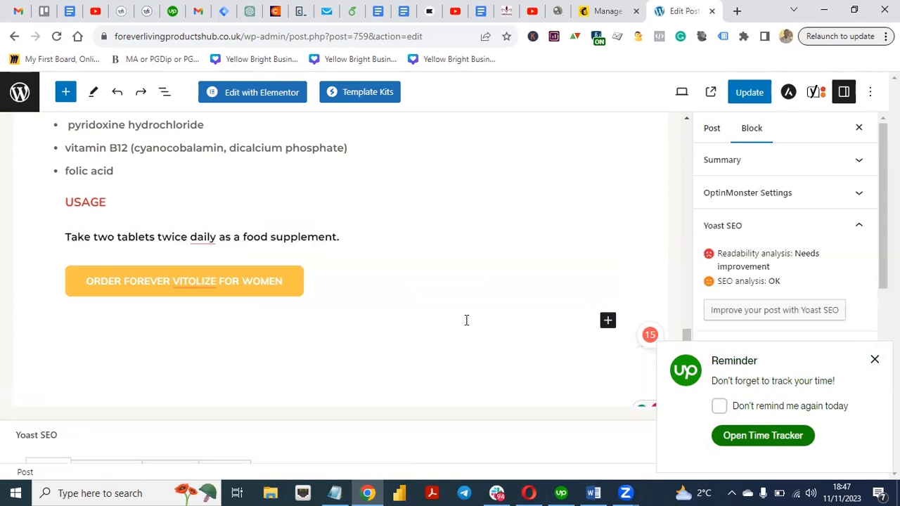
pyautogui.click(607, 320)
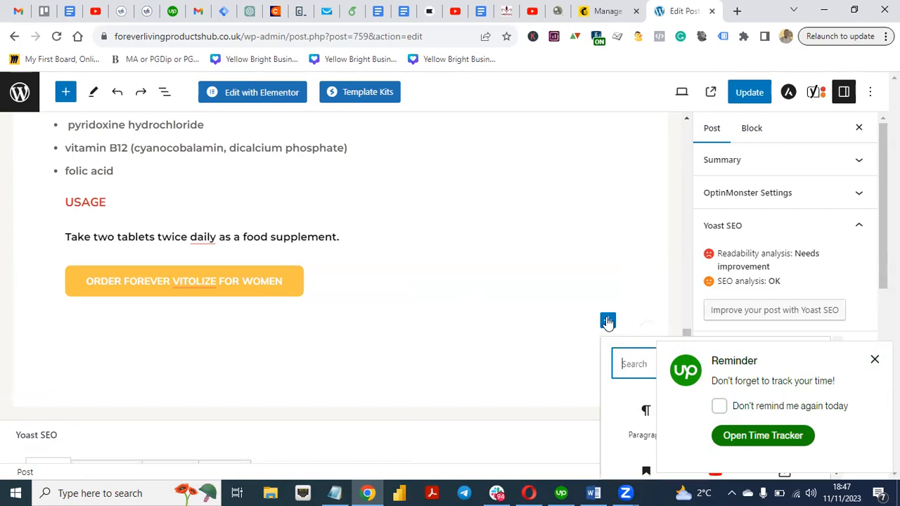
pyautogui.click(874, 360)
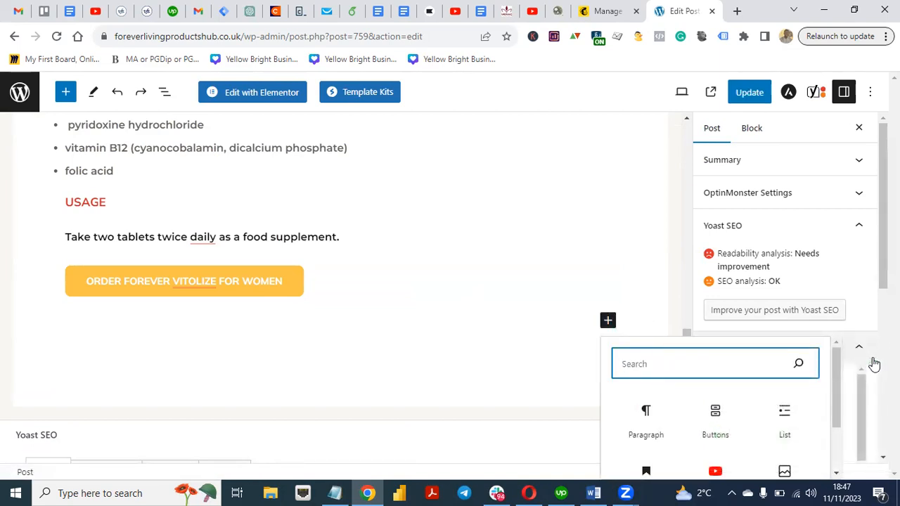
pyautogui.write('ht')
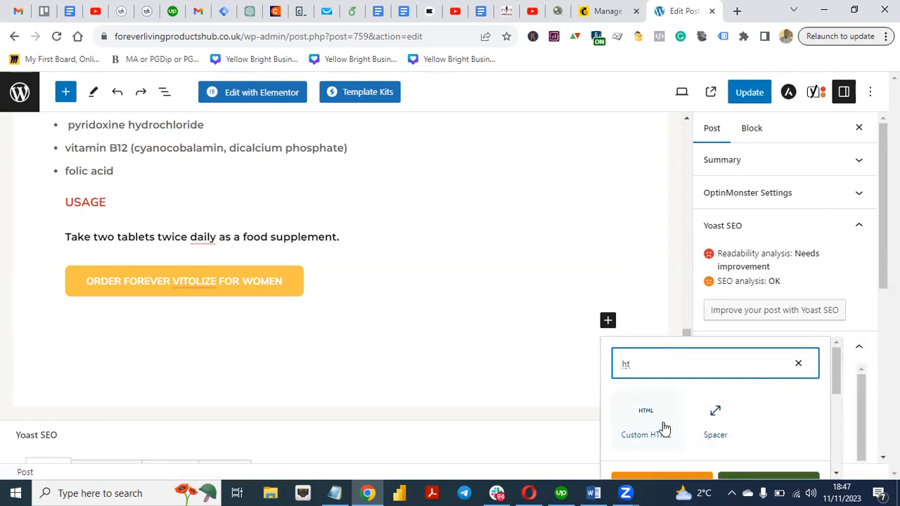
pyautogui.moveTo(837, 383)
pyautogui.mouseDown()
pyautogui.moveTo(834, 469)
pyautogui.moveTo(831, 384)
pyautogui.mouseUp()
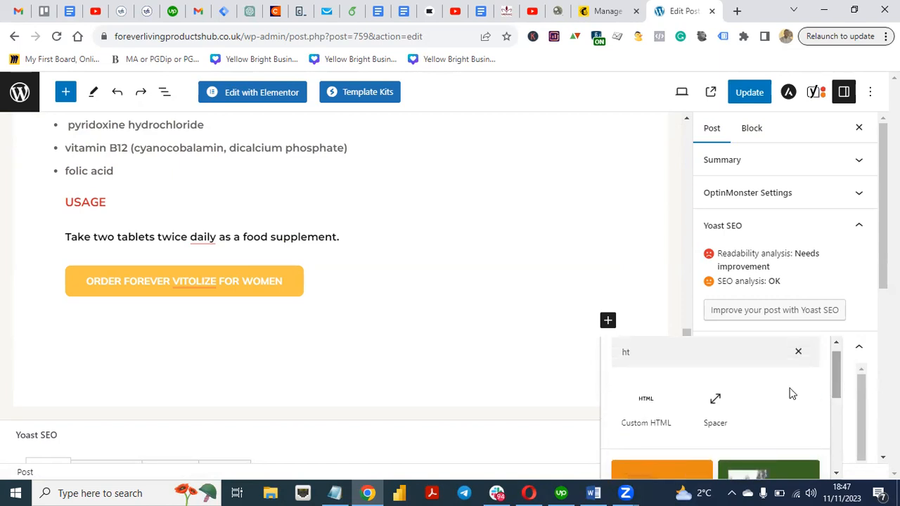
pyautogui.click(661, 414)
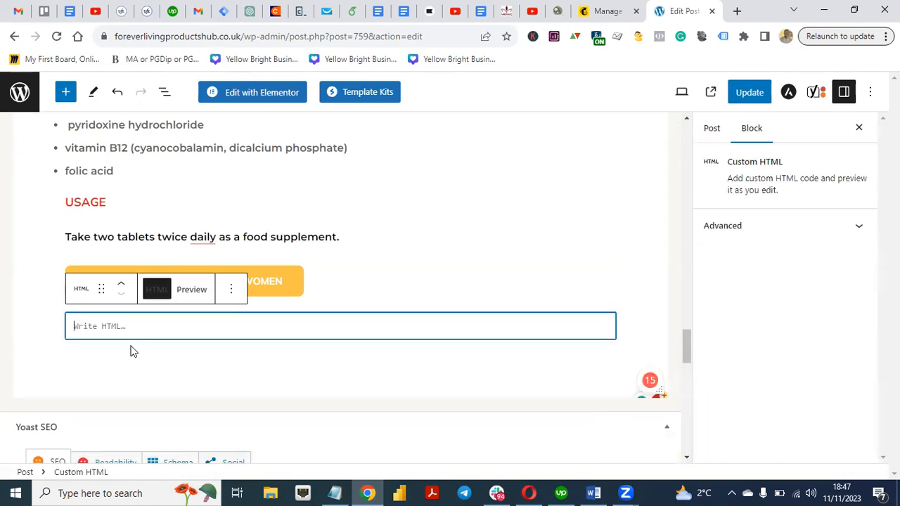
# - Enter the shortcode [mc4wp_form id=763] in the new Custom HTML block and erase it again
pyautogui.click(230, 291)
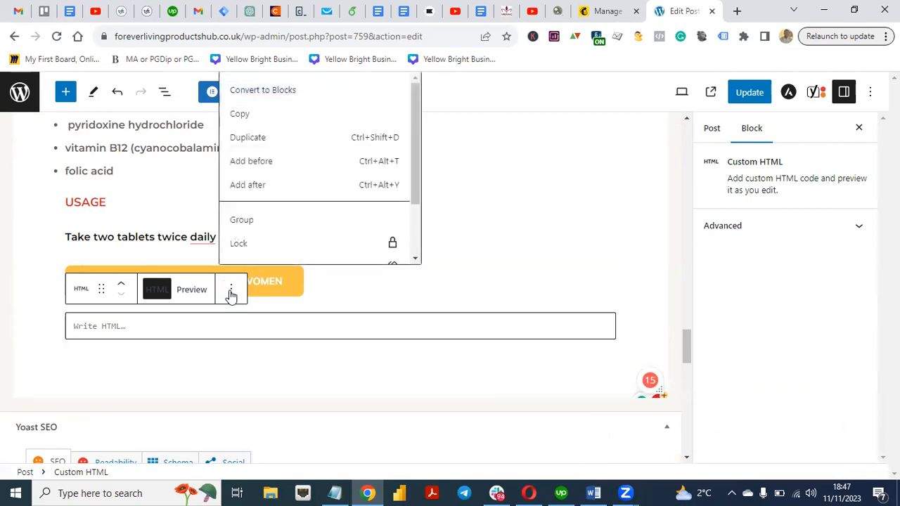
pyautogui.click(159, 326)
pyautogui.write('[mc4wp_form id=763]')
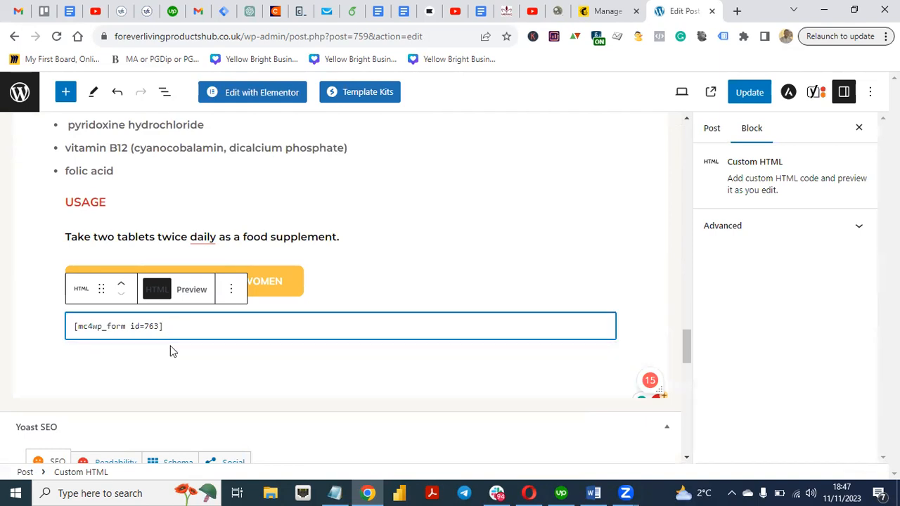
pyautogui.press('BackSpace')
pyautogui.press('BackSpace')
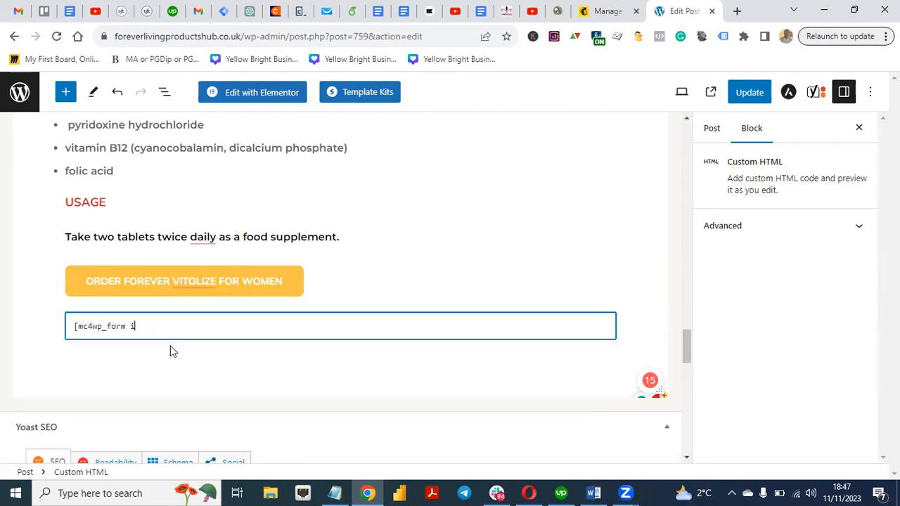
pyautogui.press('BackSpace')
# - Open the post "forever vitolize for women" in the Elementor editor, leaving the block editor without saving the changes
pyautogui.moveTo(684, 345); pyautogui.dragTo(672, 107)
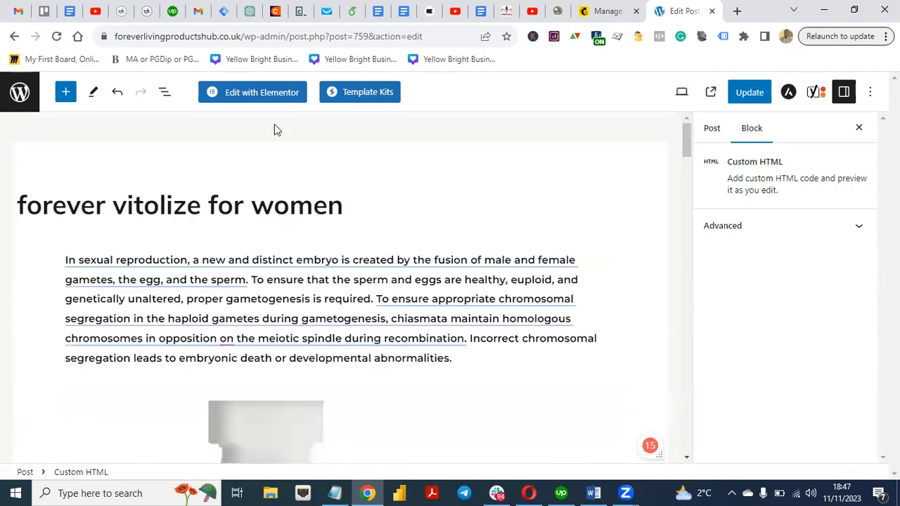
pyautogui.click(265, 92)
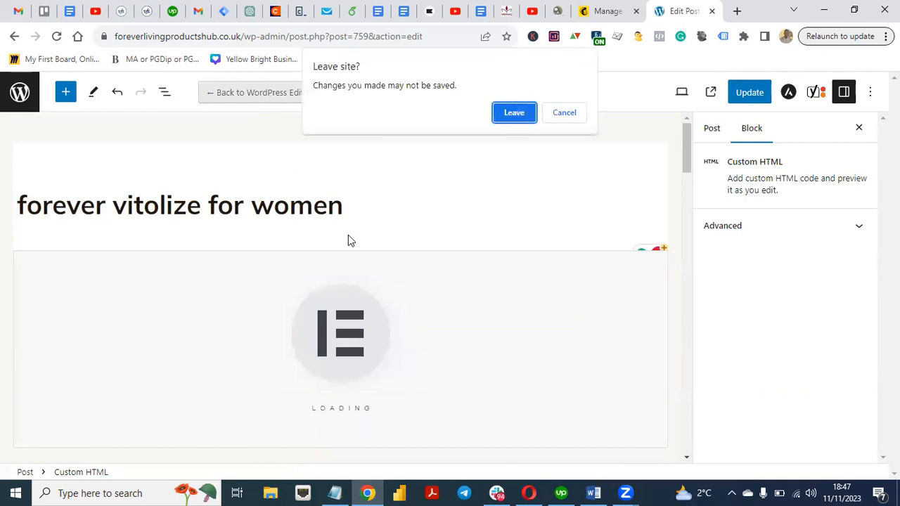
pyautogui.click(513, 115)
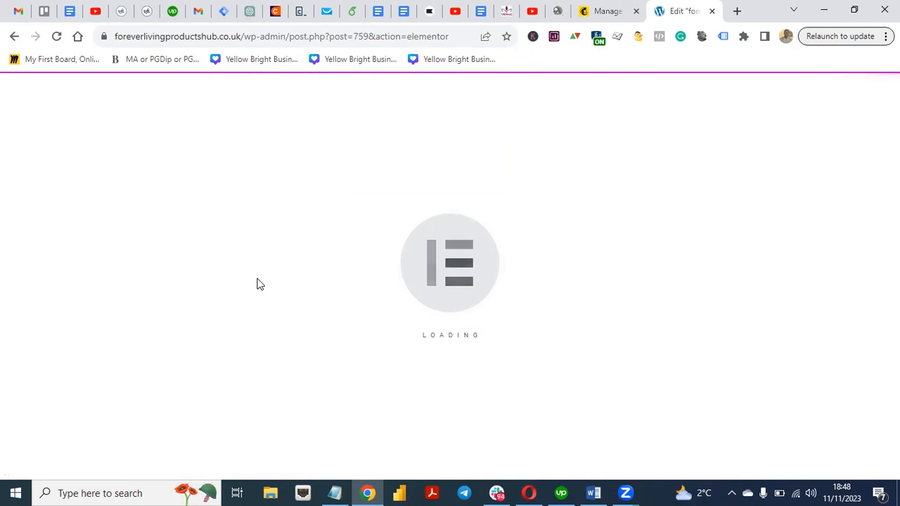
# - Add a single-column section below the "Order Forever Vitolize for Women" button in Elementor
pyautogui.scroll(-5, 377, 267)
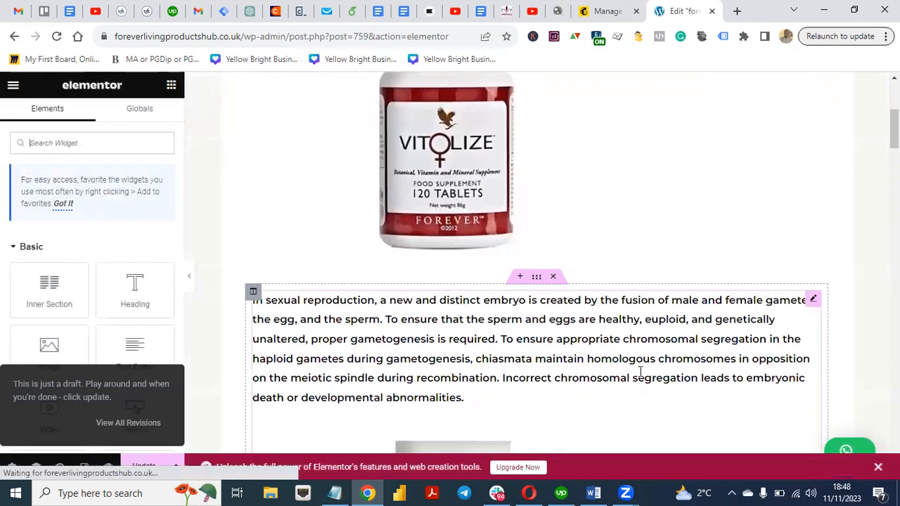
pyautogui.scroll(-10, 877, 164)
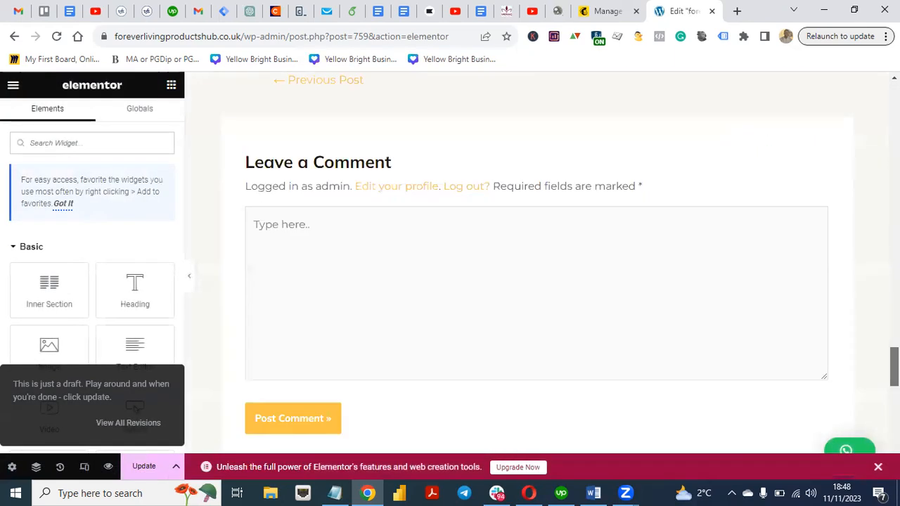
pyautogui.scroll(5, 869, 352)
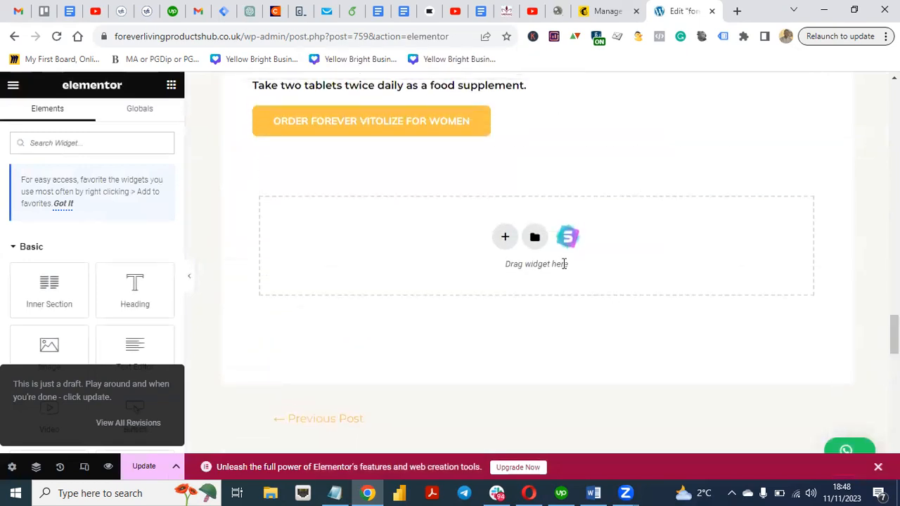
pyautogui.click(503, 239)
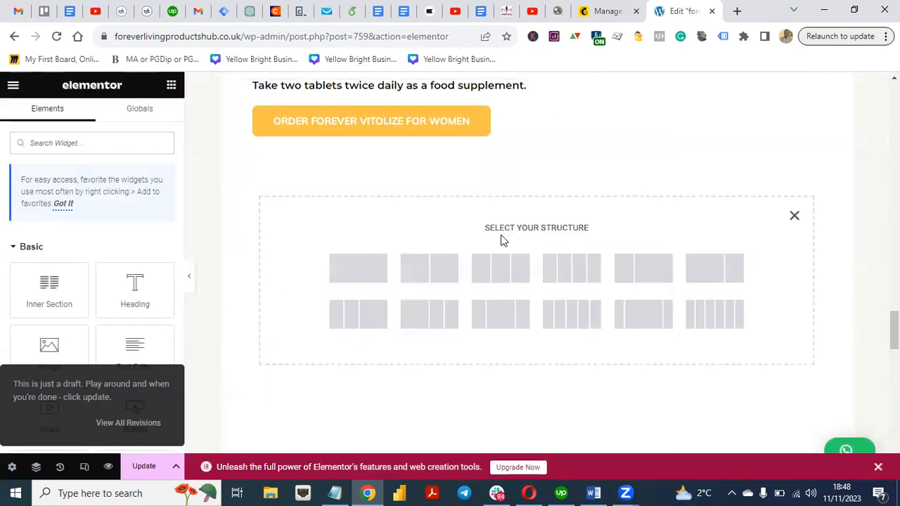
pyautogui.click(361, 270)
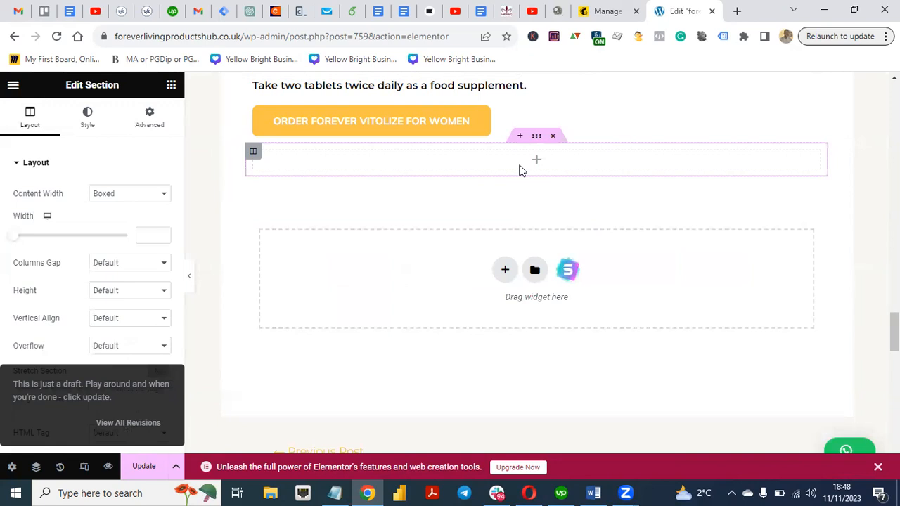
# - Try a WPForms widget in the new section, check its selectable forms, and delete the whole section
pyautogui.click(172, 86)
pyautogui.write('form')
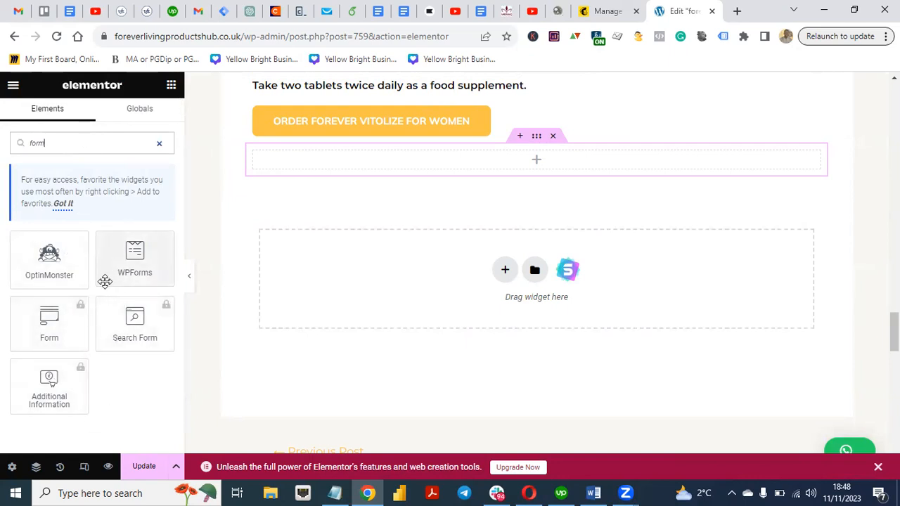
pyautogui.moveTo(125, 256); pyautogui.dragTo(536, 168)
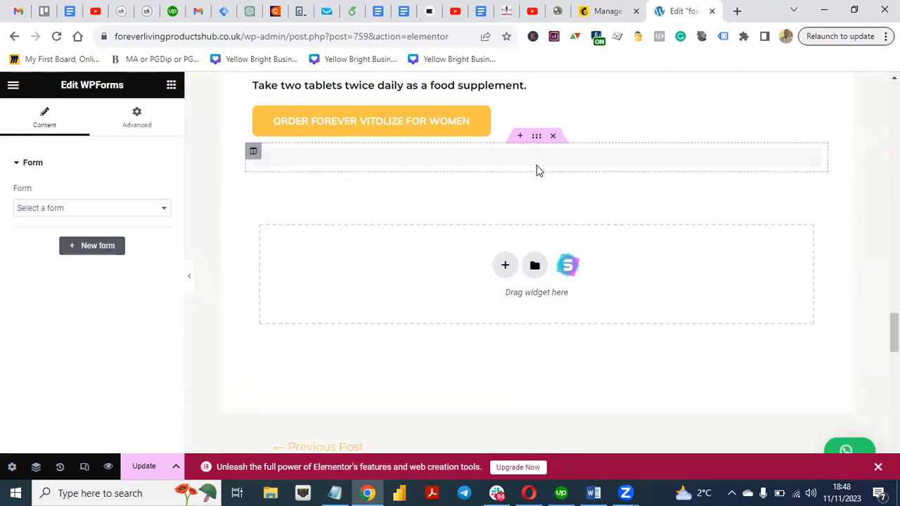
pyautogui.click(155, 211)
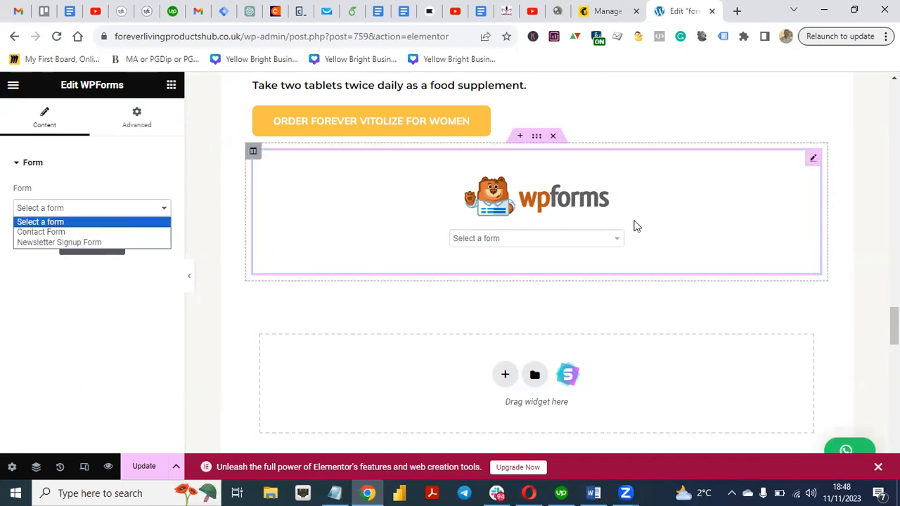
pyautogui.click(556, 139)
pyautogui.click(555, 140)
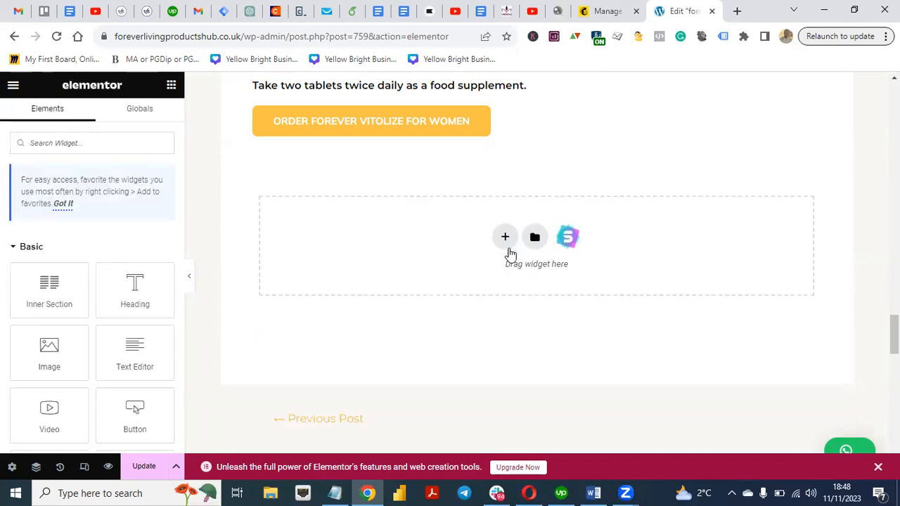
# - Add a single-column section below the "Order Forever Vitolize for Women" button and place an HTML widget in it
pyautogui.click(506, 239)
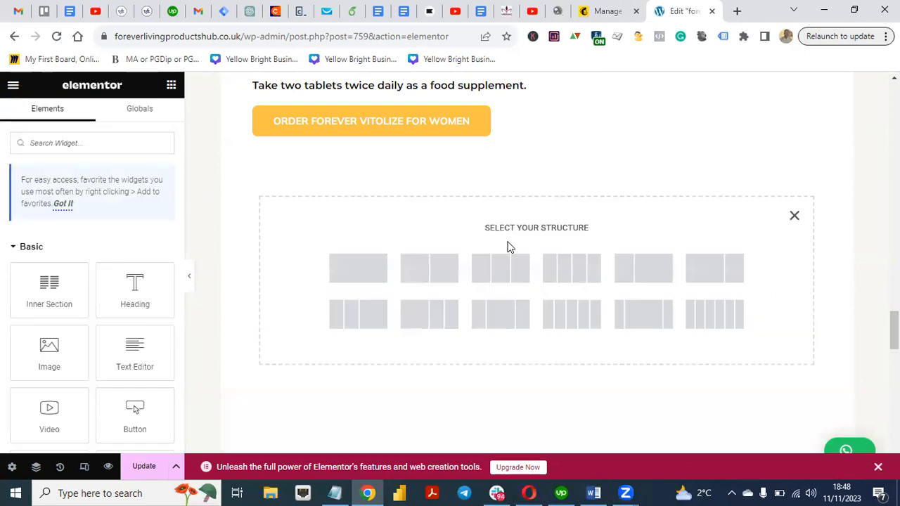
pyautogui.click(347, 281)
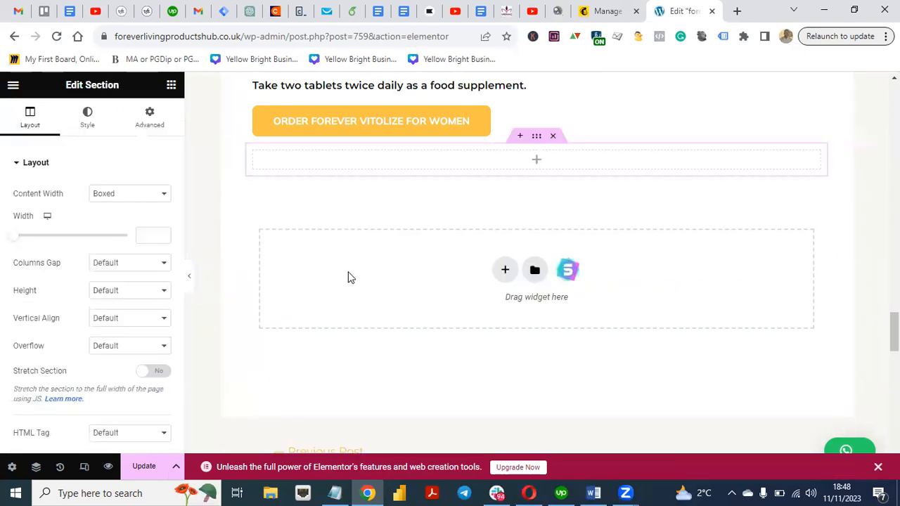
pyautogui.click(172, 86)
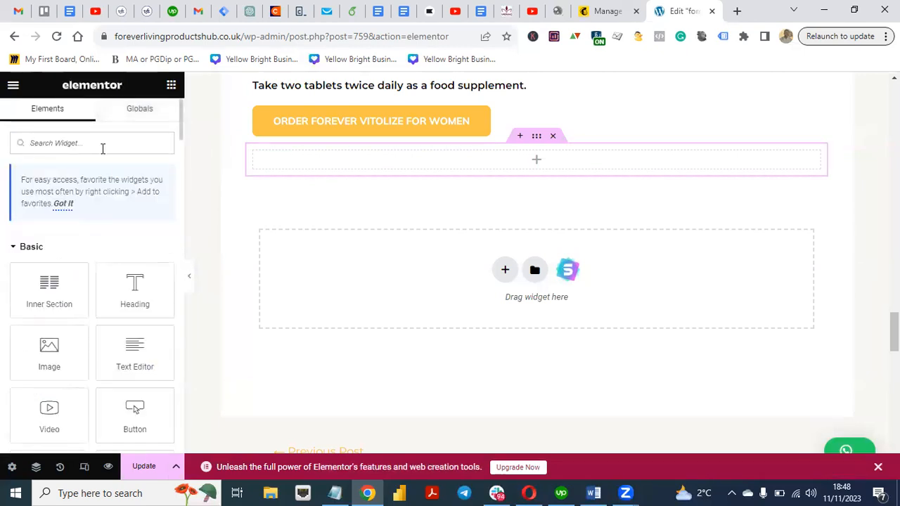
pyautogui.write('g')
pyautogui.press('BackSpace')
pyautogui.write('tml')
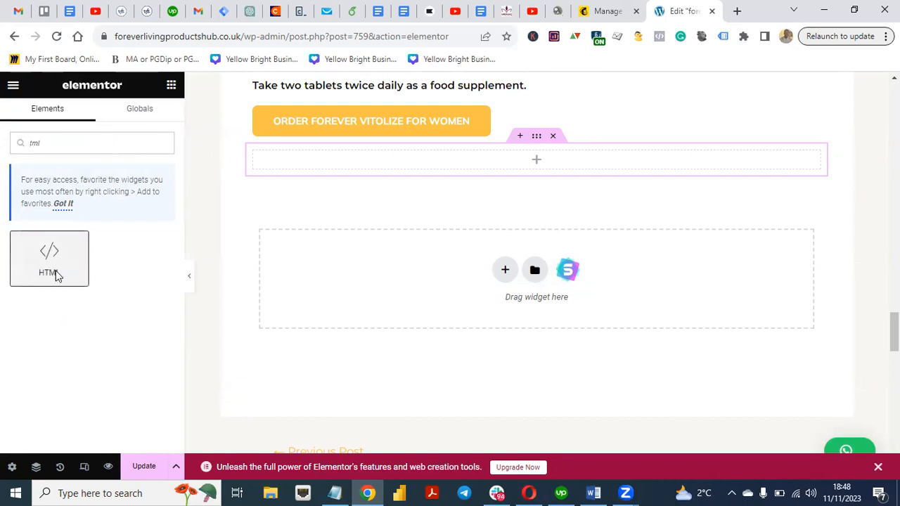
pyautogui.click(56, 274)
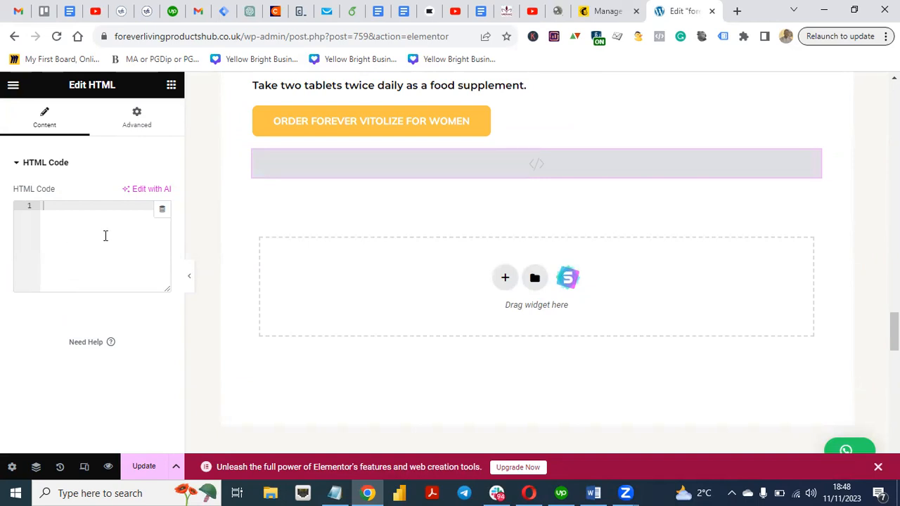
# - Try the shortcode [mc4wp_form id=763], copied from the Notepad notes, in the HTML widget, and delete the whole section
pyautogui.click(336, 493)
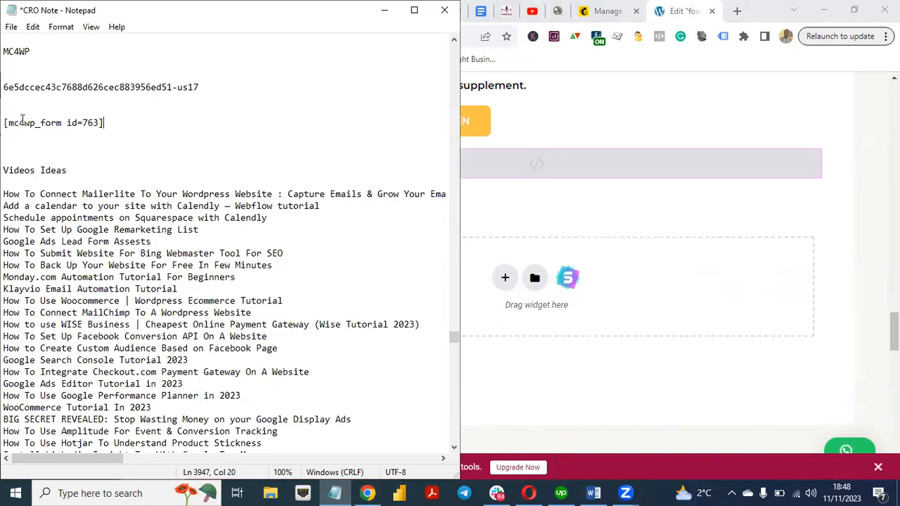
pyautogui.moveTo(115, 123); pyautogui.dragTo(6, 118)
pyautogui.hotkey('ctrl', 'c')
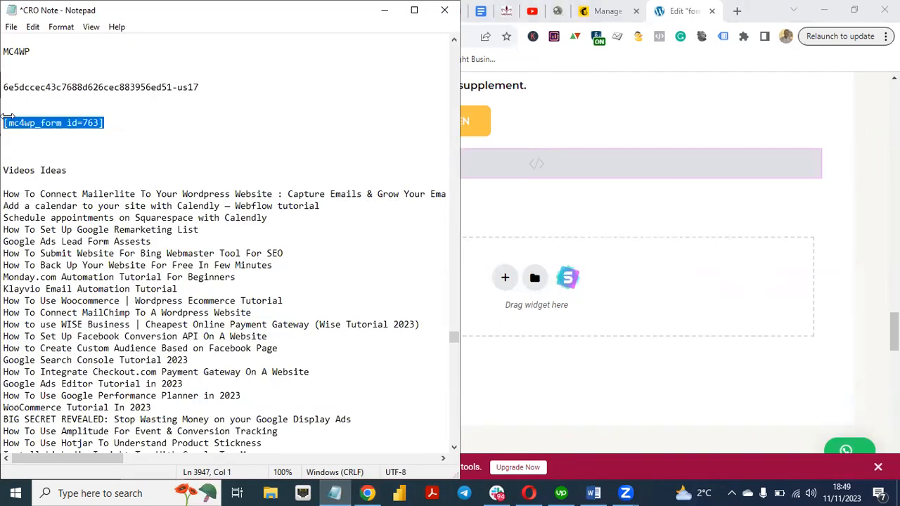
pyautogui.click(367, 492)
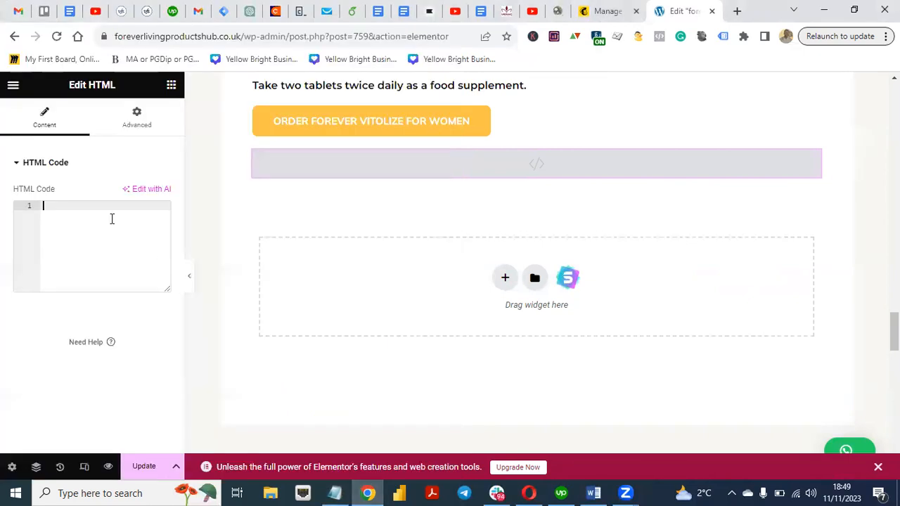
pyautogui.hotkey('ctrl', 'v')
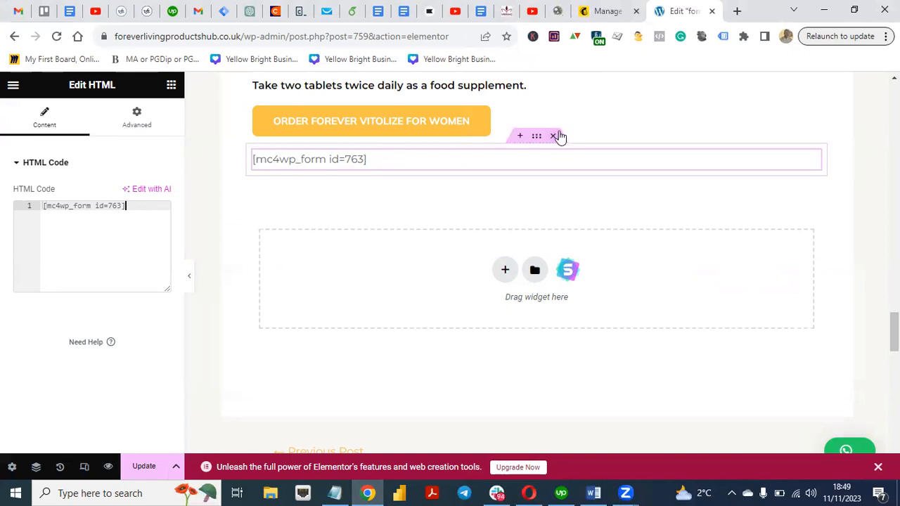
pyautogui.click(553, 135)
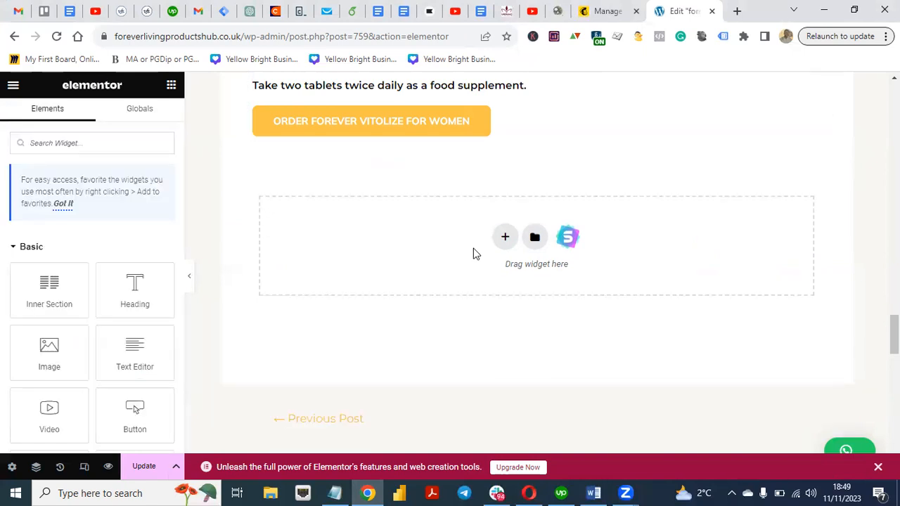
# - Add another single-column section below the order button and search the widgets for "form"
pyautogui.click(505, 237)
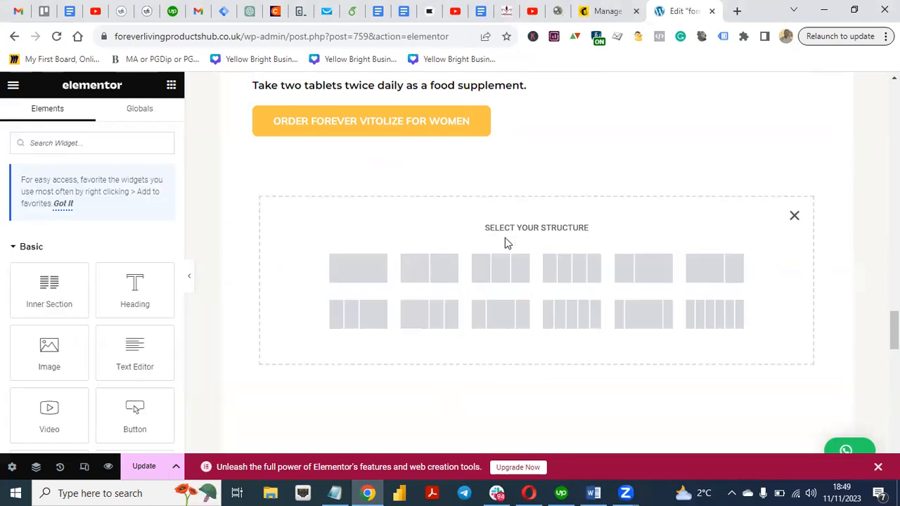
pyautogui.click(359, 268)
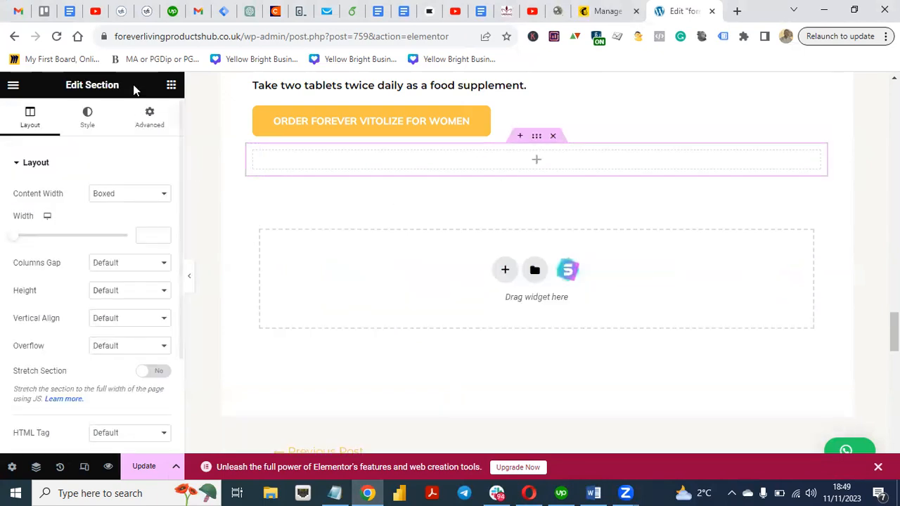
pyautogui.click(172, 85)
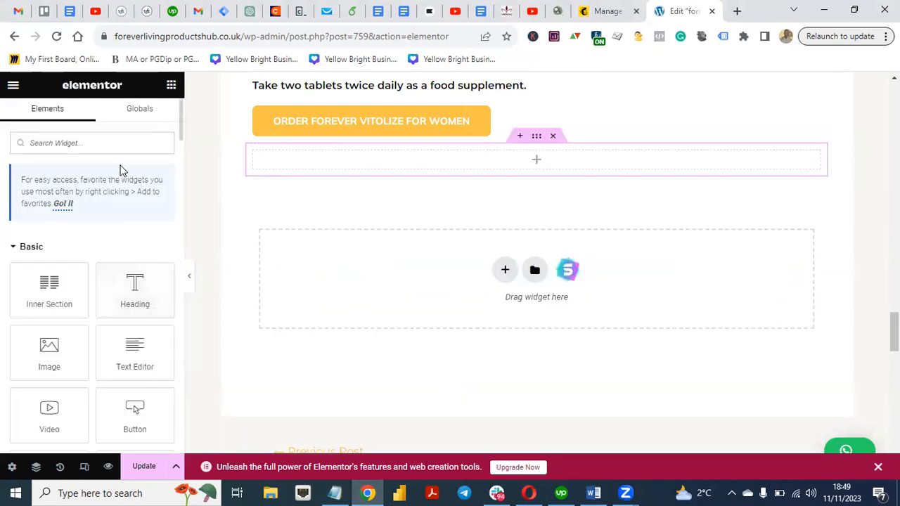
pyautogui.write('r')
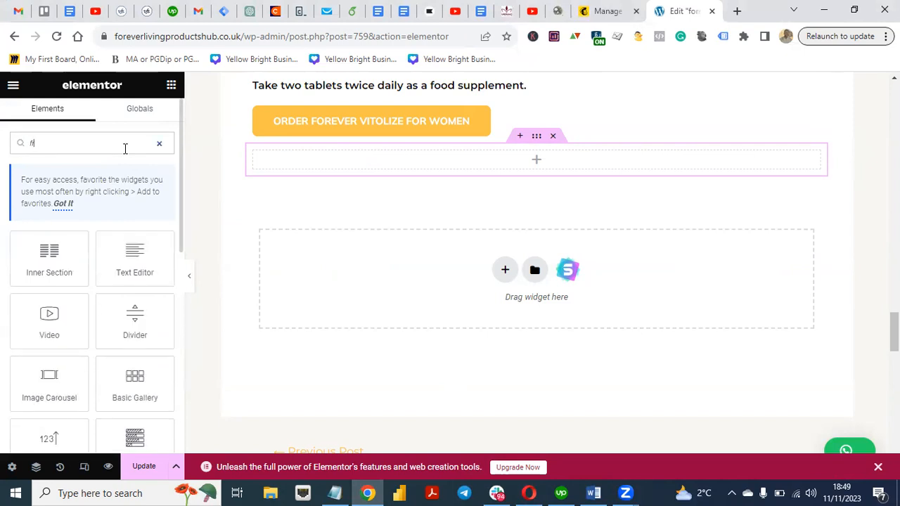
pyautogui.write('orm')
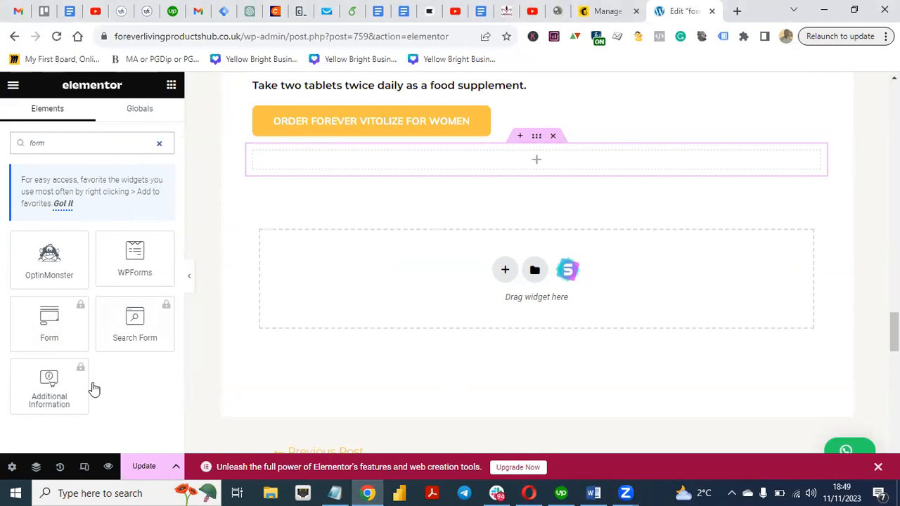
# - Leave the Elementor editor without saving the changes and open the MC4WP form editor
pyautogui.click(14, 36)
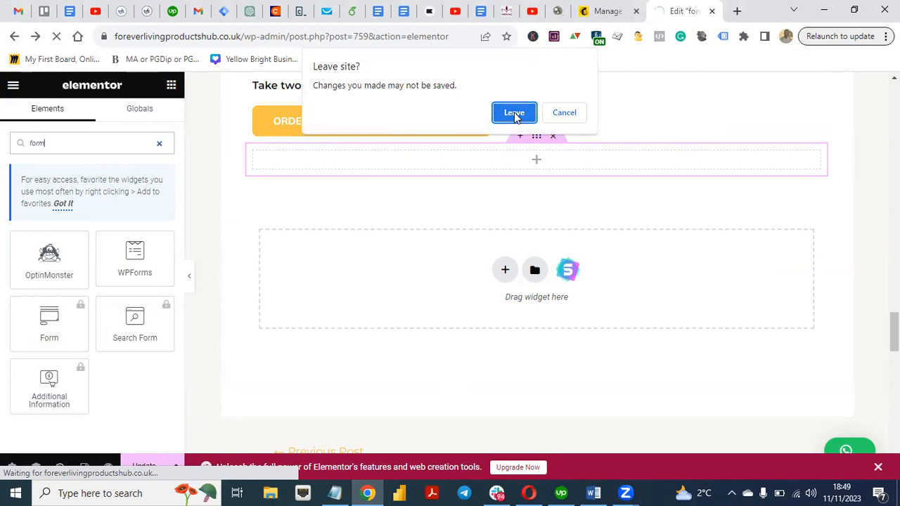
pyautogui.click(514, 114)
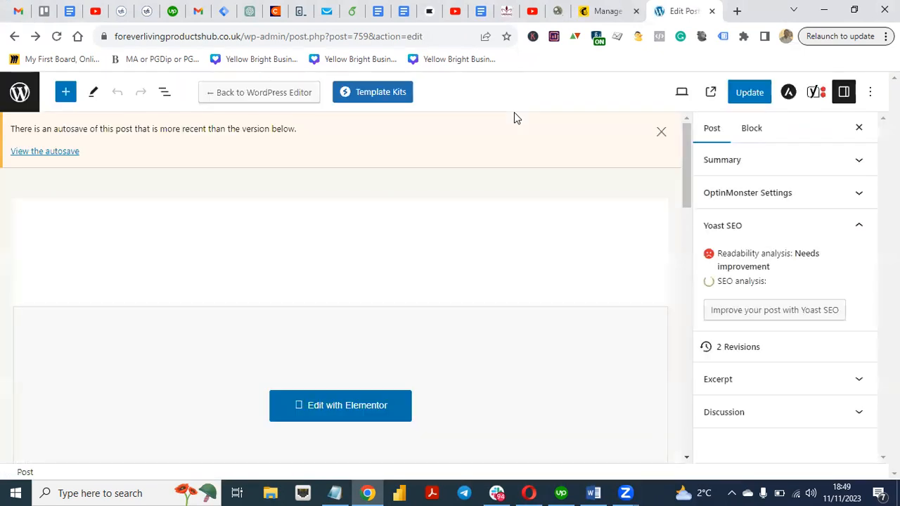
pyautogui.click(14, 36)
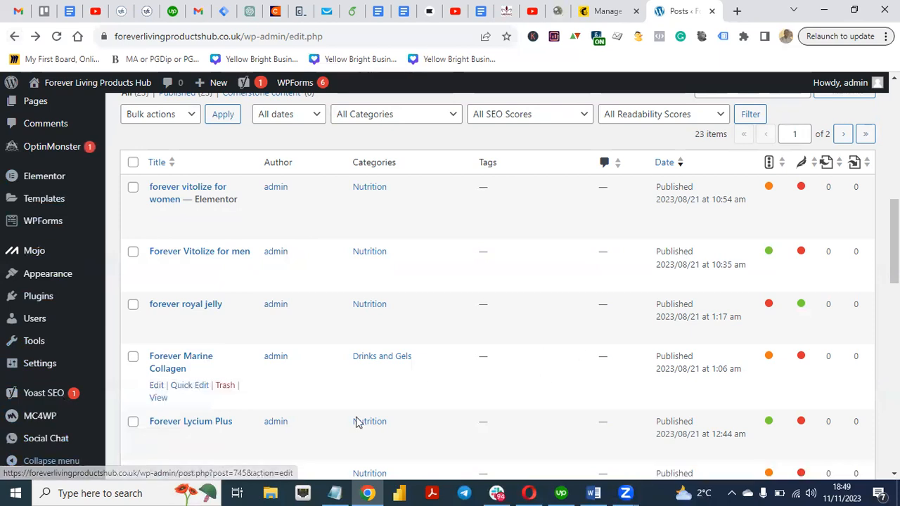
pyautogui.moveTo(11, 416)
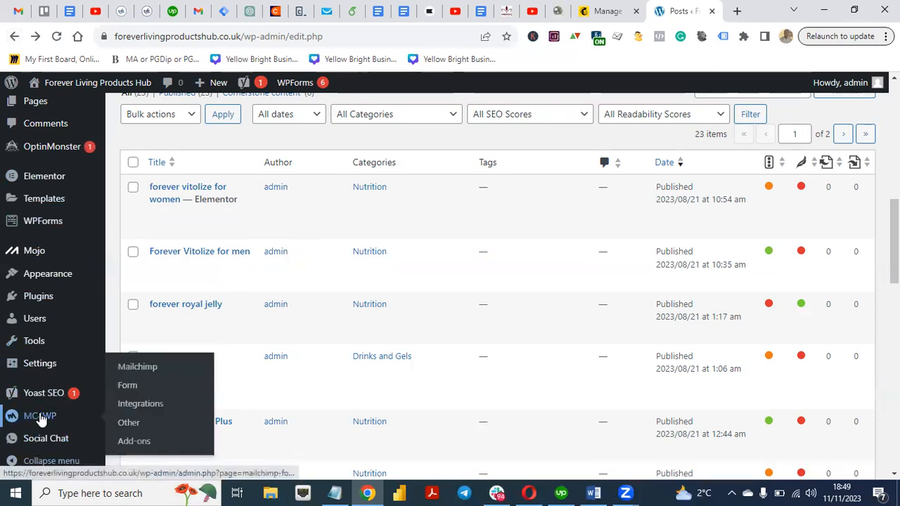
pyautogui.click(134, 388)
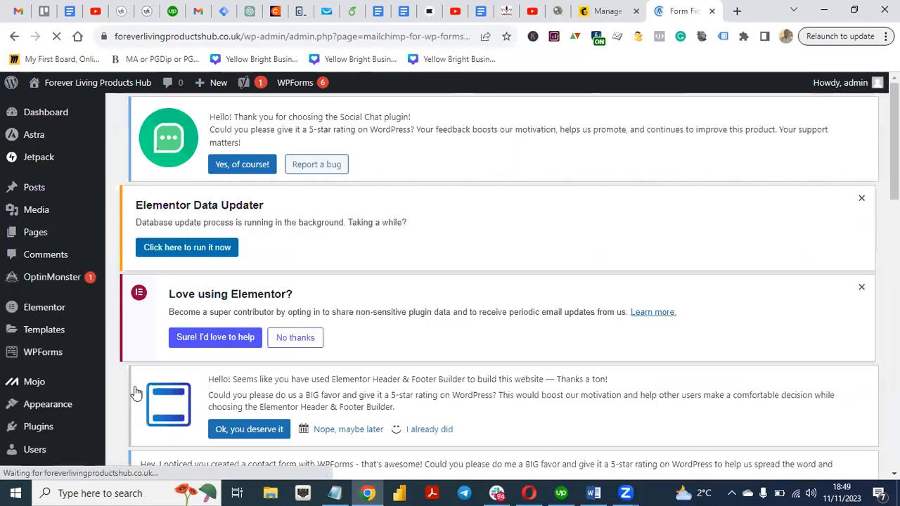
# - Copy the entire form code of the Newsletter form, from the First Name field to the Sign up button
pyautogui.scroll(-10, 492, 281)
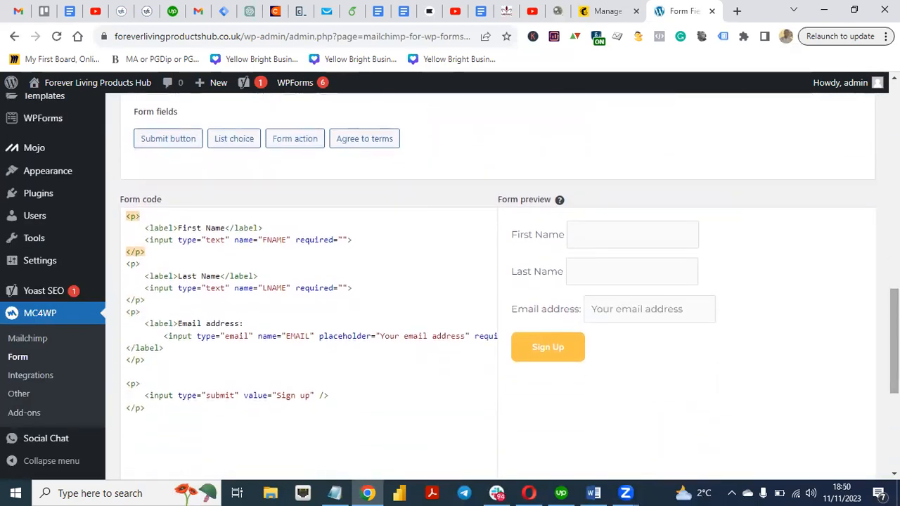
pyautogui.click(357, 433)
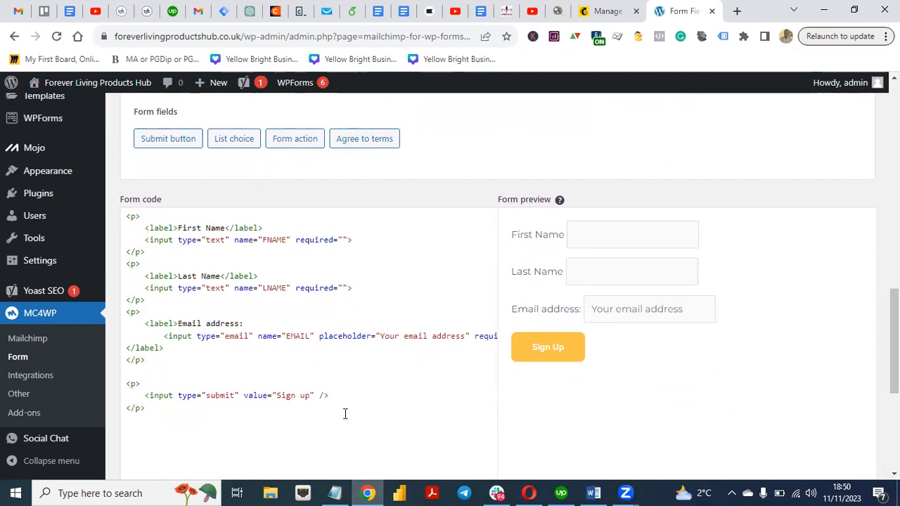
pyautogui.moveTo(284, 405); pyautogui.dragTo(126, 216)
pyautogui.hotkey('ctrl', 'c')
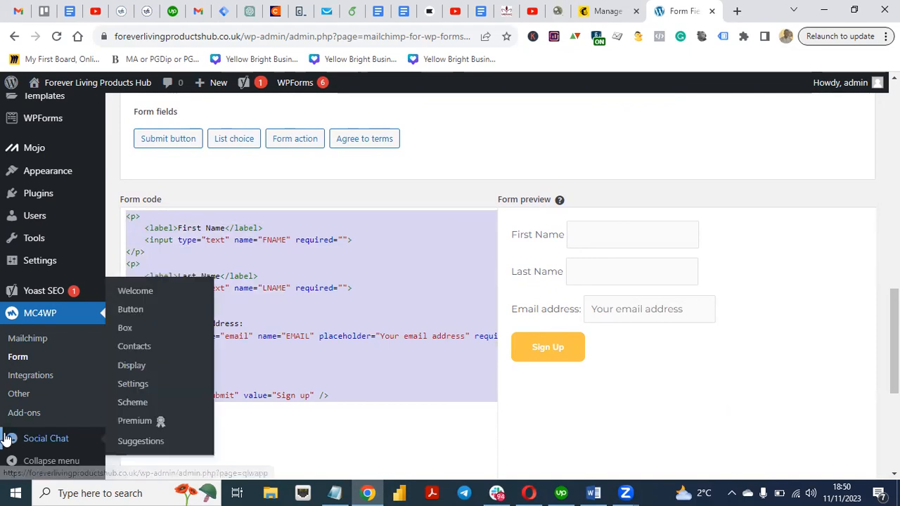
# - Open the post "forever vitolize for women" from the posts list in the Elementor editor
pyautogui.scroll(5, 498, 281)
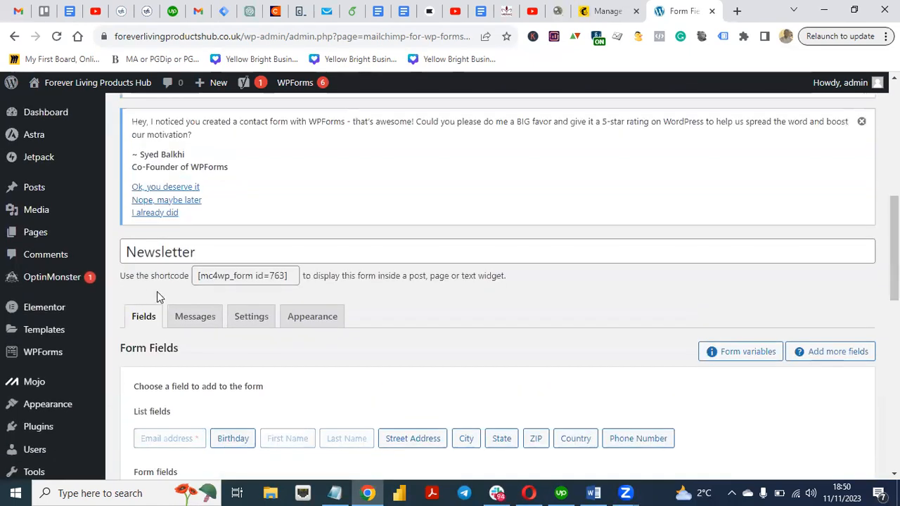
pyautogui.moveTo(60, 195)
pyautogui.click(151, 190)
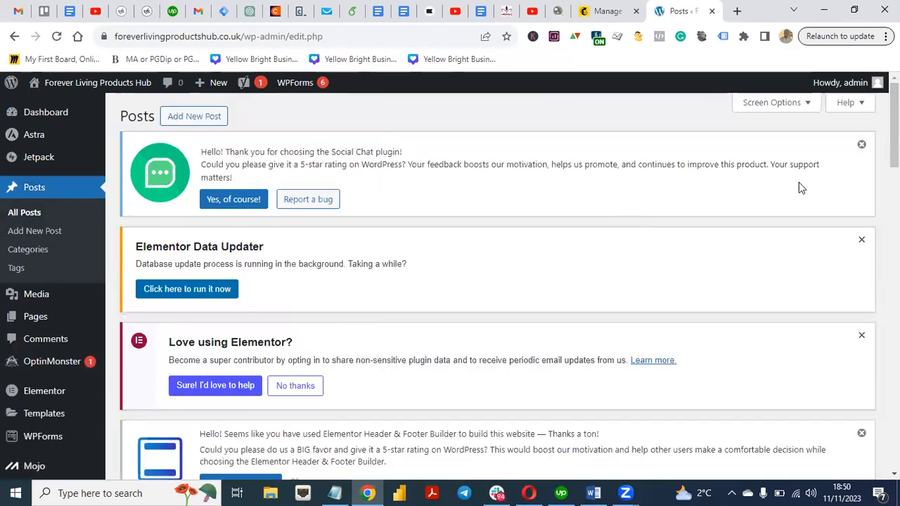
pyautogui.scroll(-10, 799, 188)
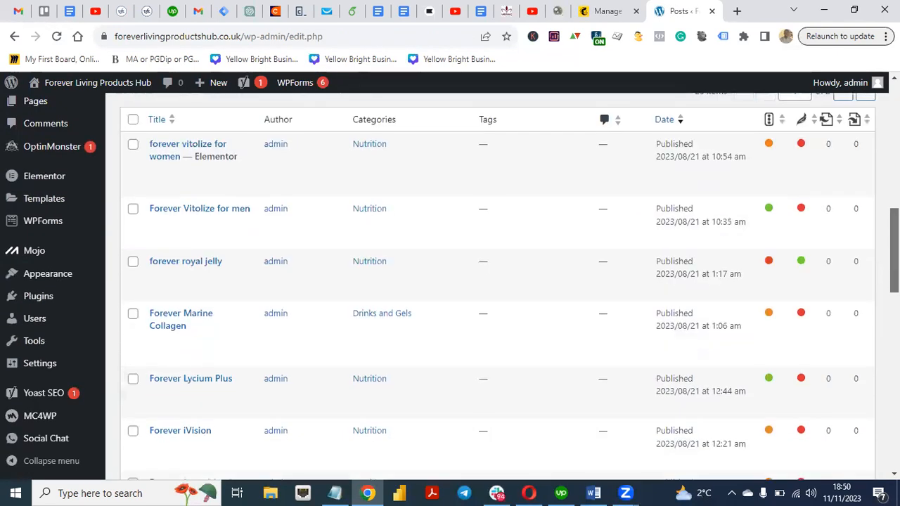
pyautogui.moveTo(198, 149)
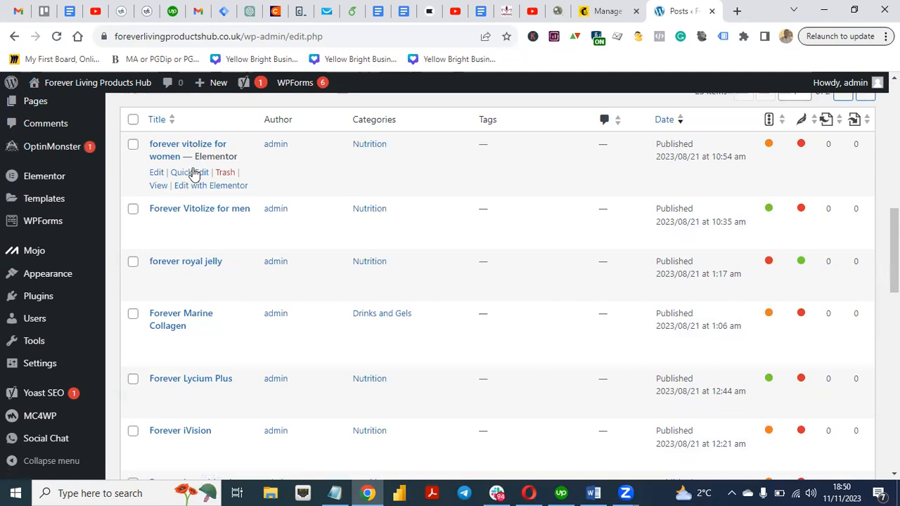
pyautogui.click(209, 187)
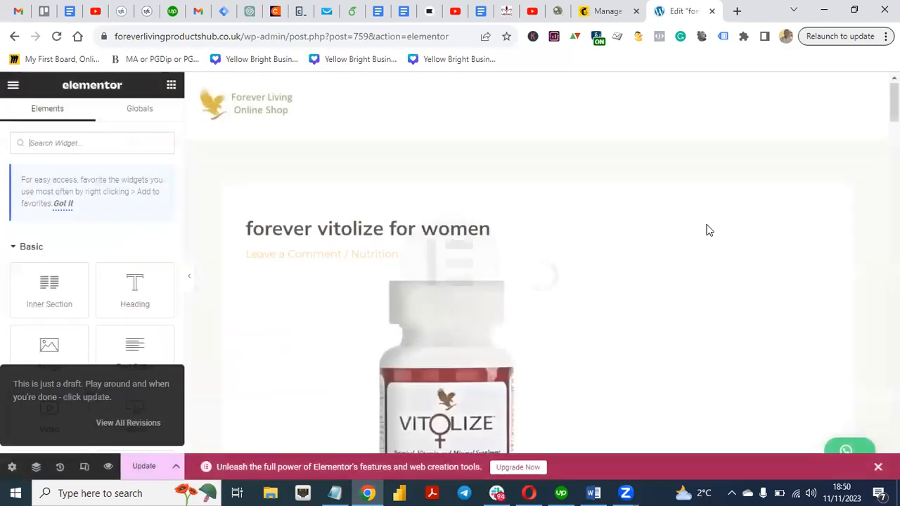
# - Add a single-column section at the end of the post, below the "Order Forever Vitolize for Women" button
pyautogui.scroll(-3, 475, 267)
pyautogui.scroll(-2, 475, 267)
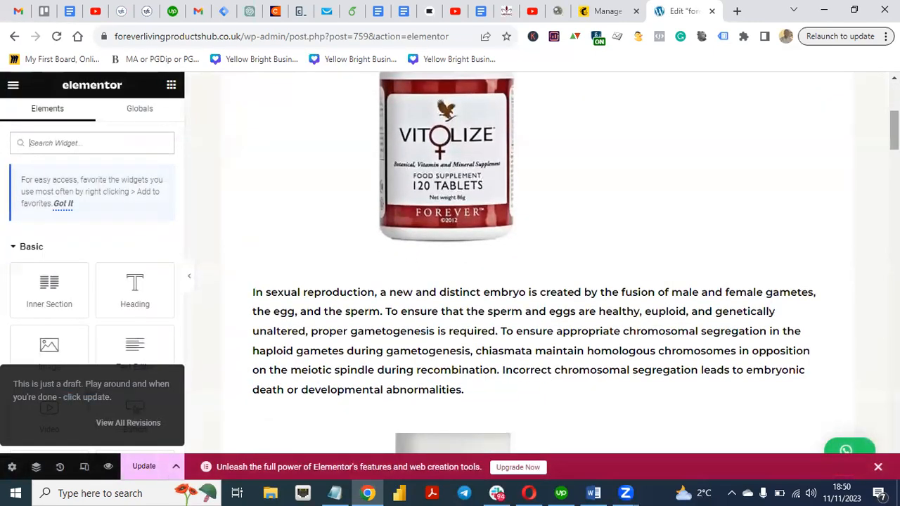
pyautogui.scroll(-8, 806, 295)
pyautogui.scroll(-5, 535, 267)
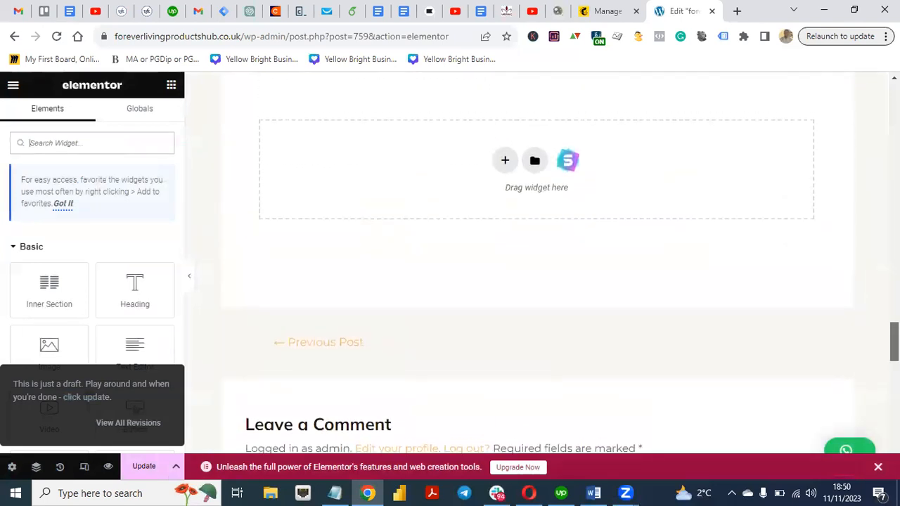
pyautogui.scroll(4, 553, 408)
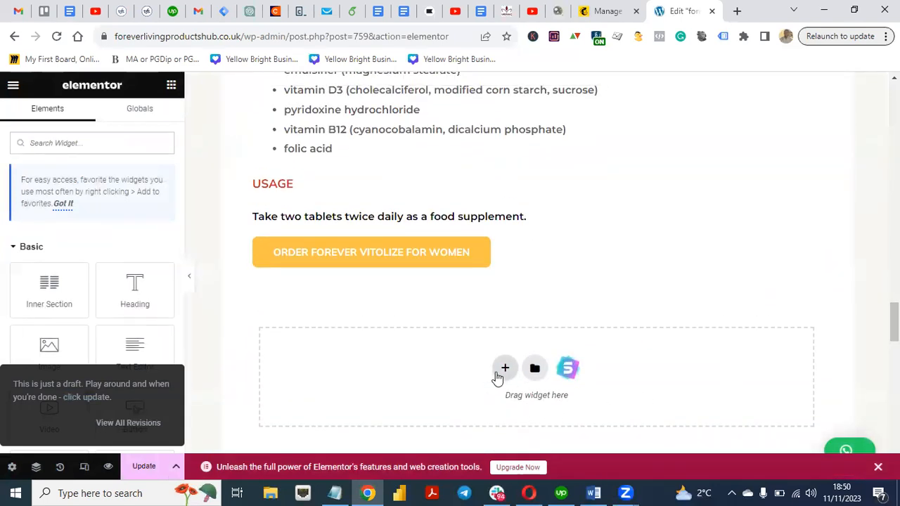
pyautogui.click(504, 370)
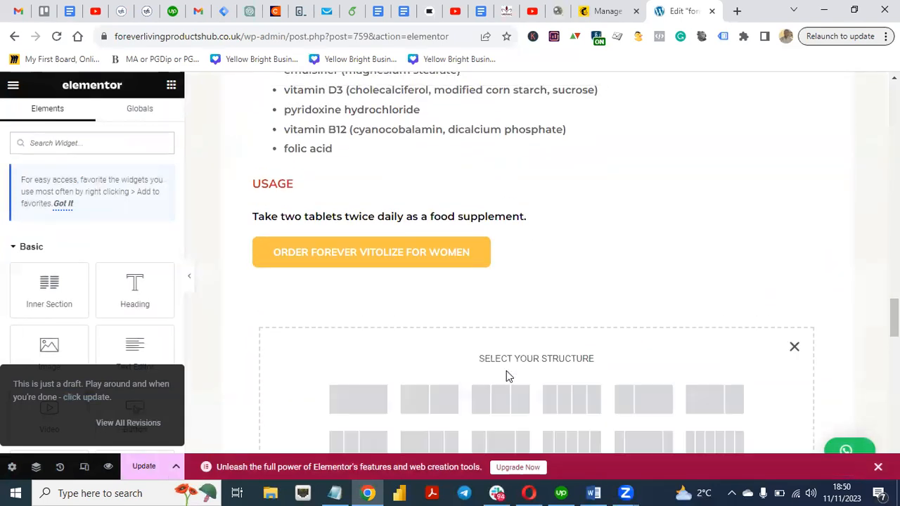
pyautogui.click(343, 396)
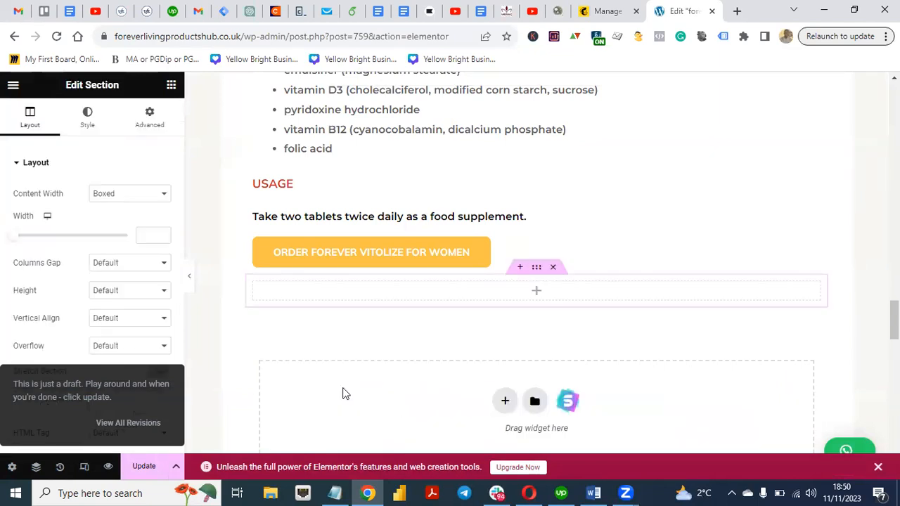
# - Add an HTML widget to the new section and paste the copied Newsletter form code into it
pyautogui.click(170, 87)
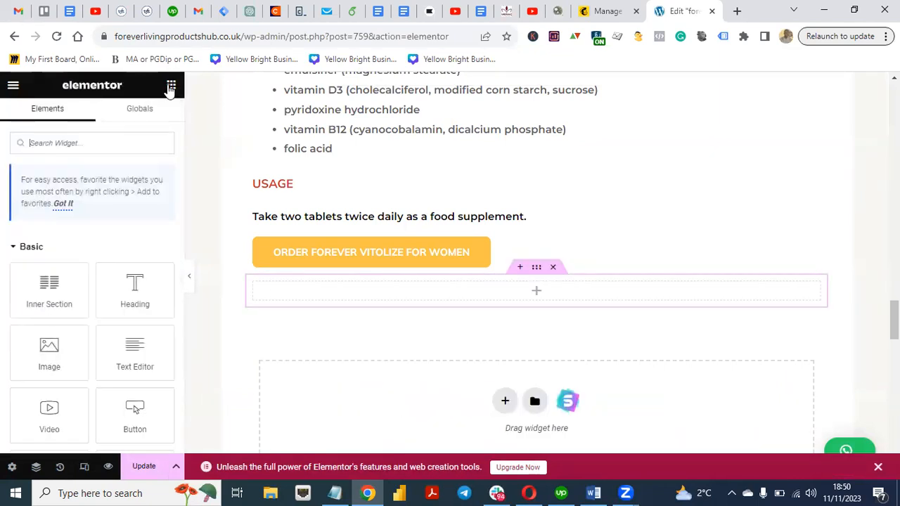
pyautogui.click(95, 143)
pyautogui.write('ht')
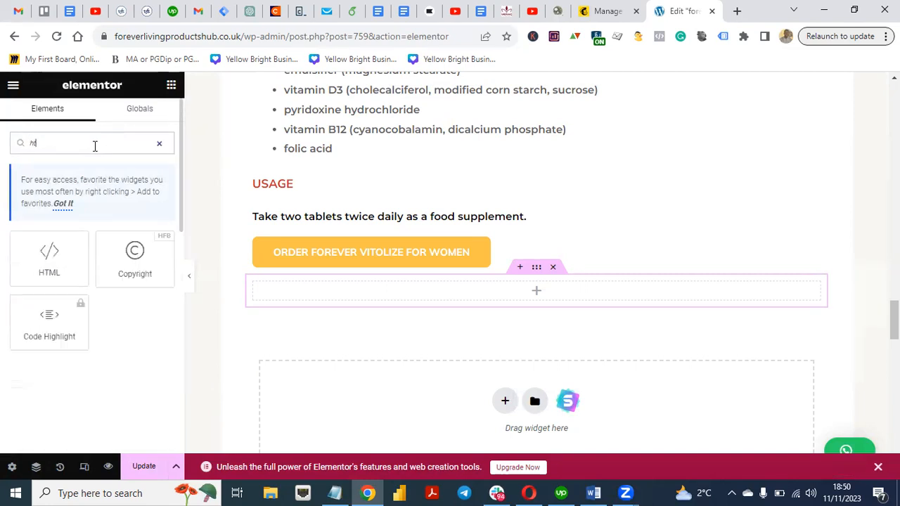
pyautogui.click(55, 271)
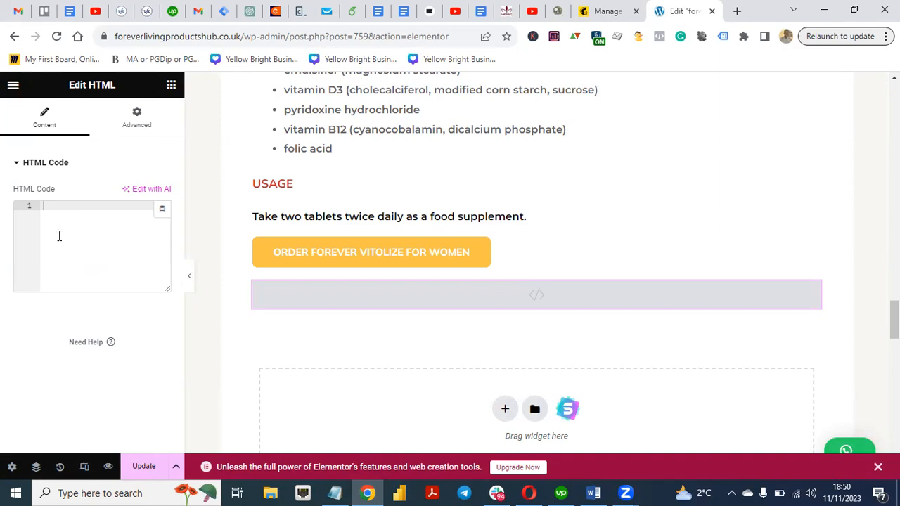
pyautogui.hotkey('ctrl', 'v')
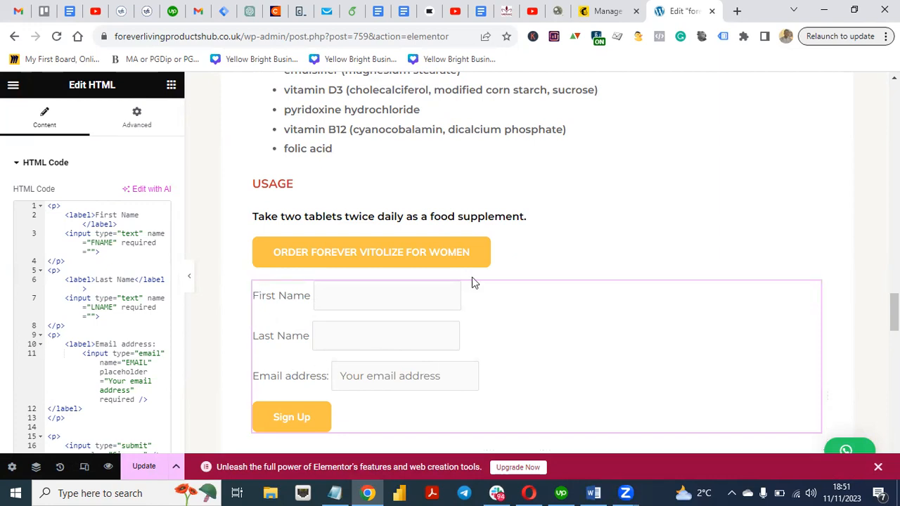
pyautogui.scroll(-1, 894, 316)
pyautogui.moveTo(896, 320)
pyautogui.mouseDown()
pyautogui.moveTo(896, 334)
pyautogui.moveTo(895, 322)
pyautogui.mouseUp()
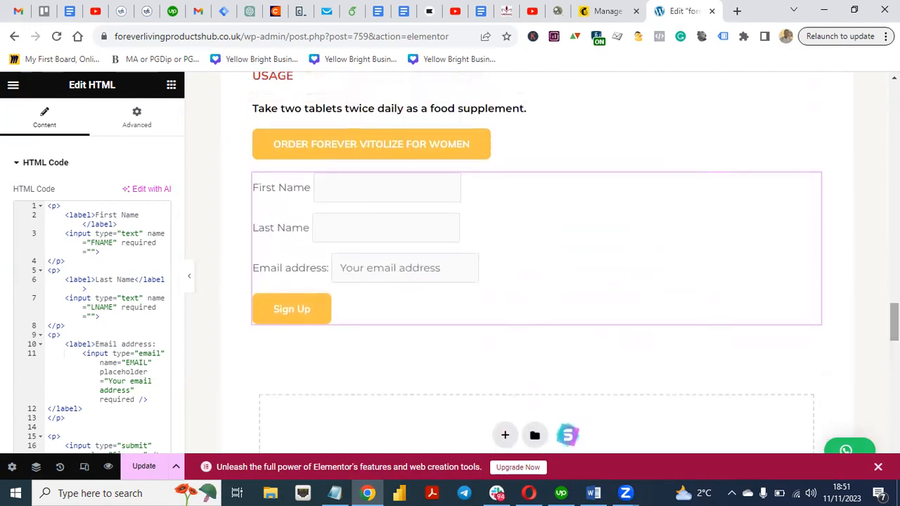
# - Examine the HTML widget's advanced options and the form section's layout, background and border options
pyautogui.click(137, 123)
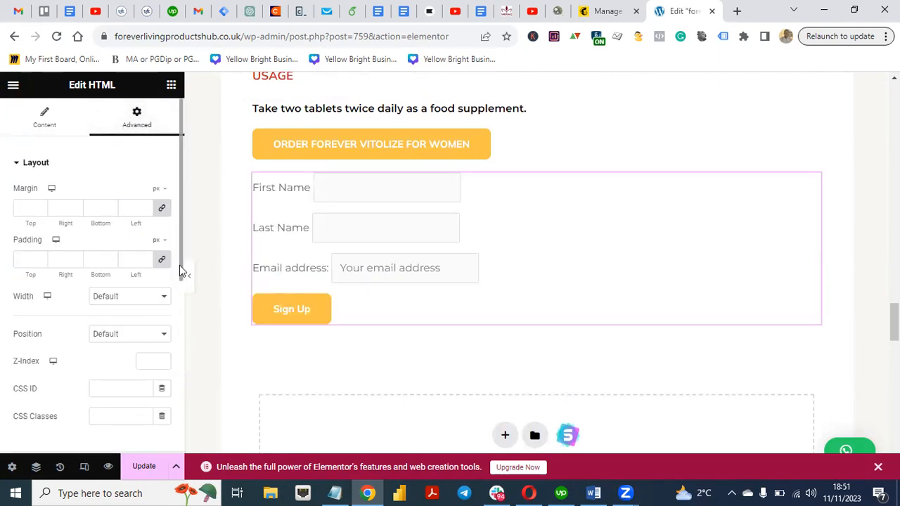
pyautogui.moveTo(179, 265); pyautogui.dragTo(177, 431)
pyautogui.scroll(5, 165, 274)
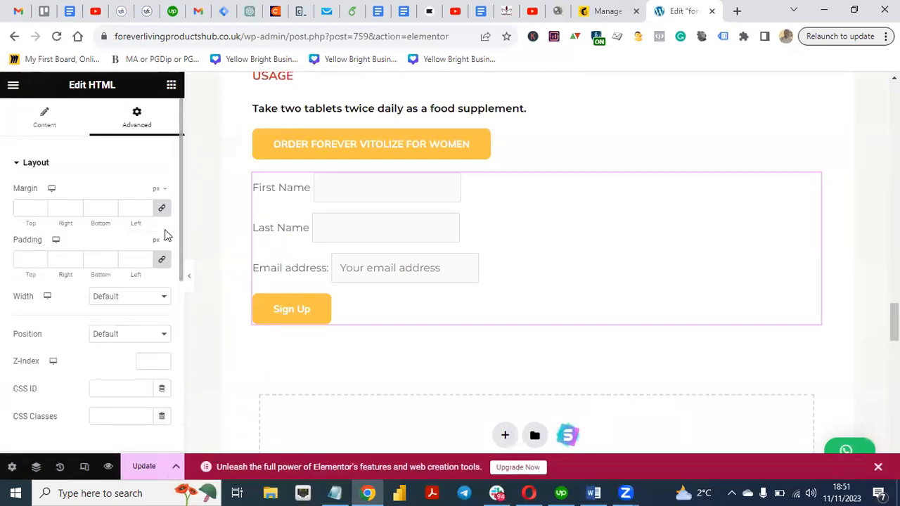
pyautogui.click(44, 120)
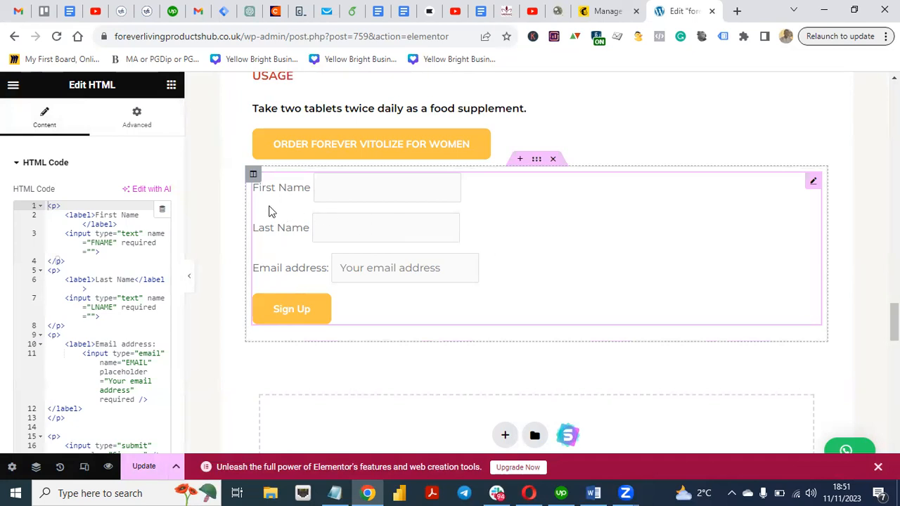
pyautogui.click(537, 161)
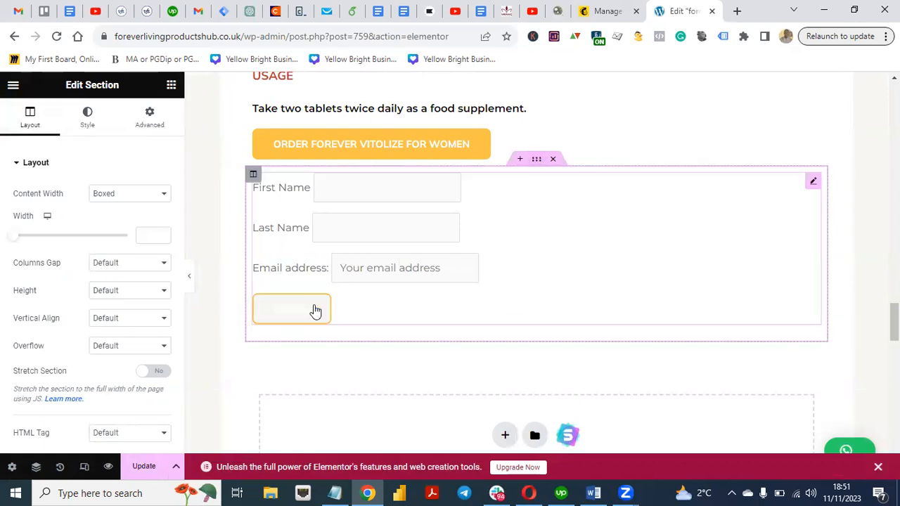
pyautogui.moveTo(894, 322)
pyautogui.mouseDown()
pyautogui.moveTo(894, 450)
pyautogui.moveTo(894, 312)
pyautogui.mouseUp()
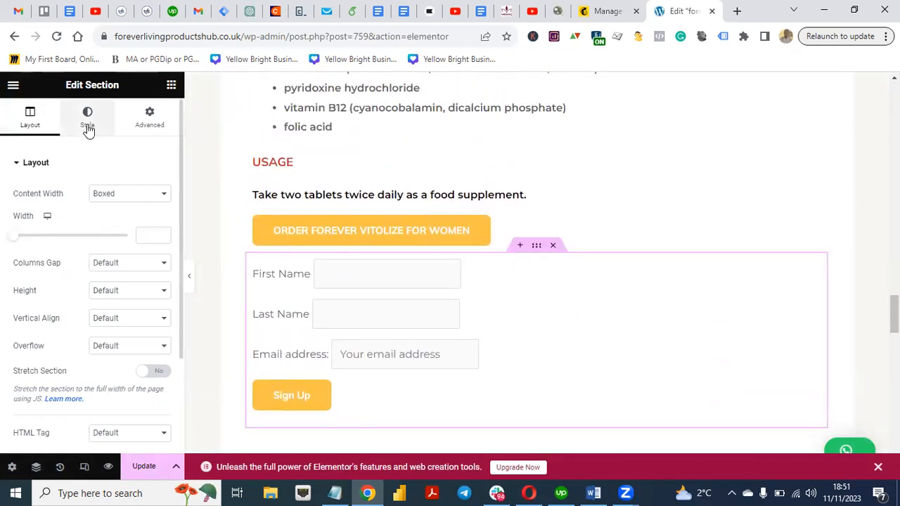
pyautogui.click(87, 128)
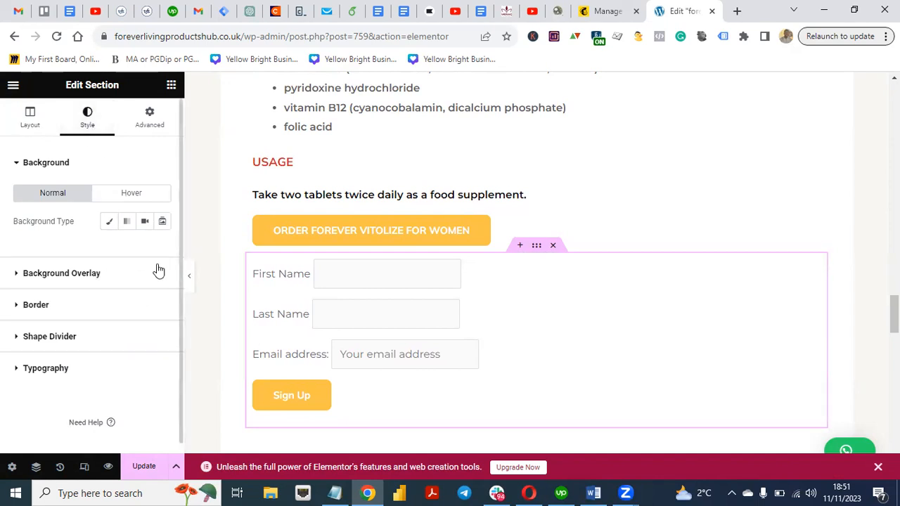
pyautogui.click(28, 305)
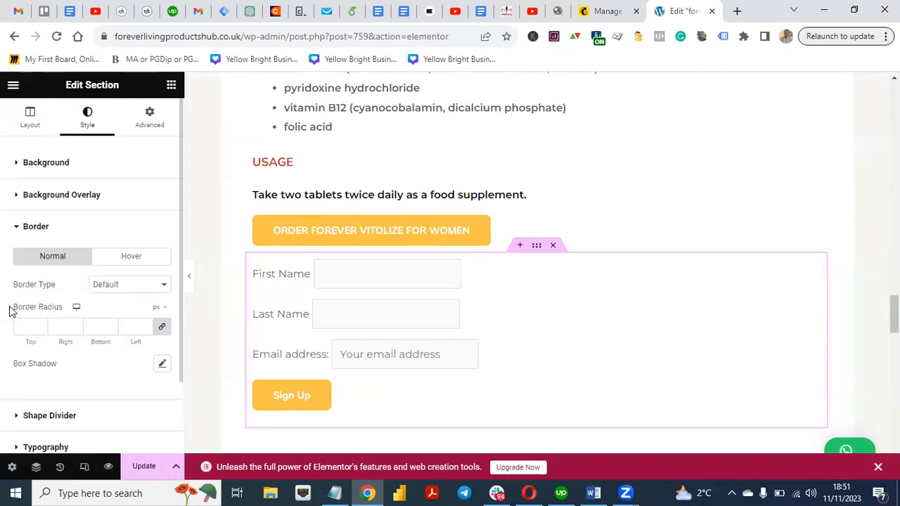
pyautogui.click(13, 166)
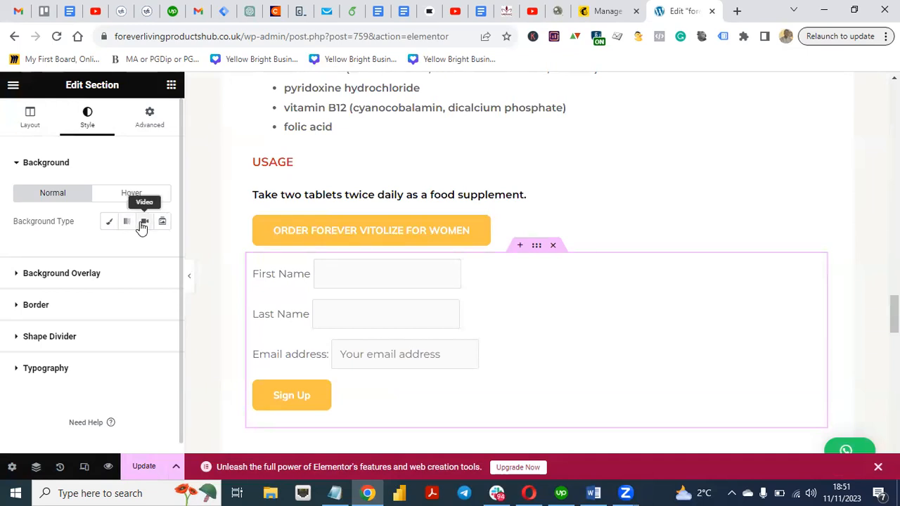
# - Examine the form section's motion effects, responsive, attributes and custom CSS options, and recheck its border styling
pyautogui.click(153, 125)
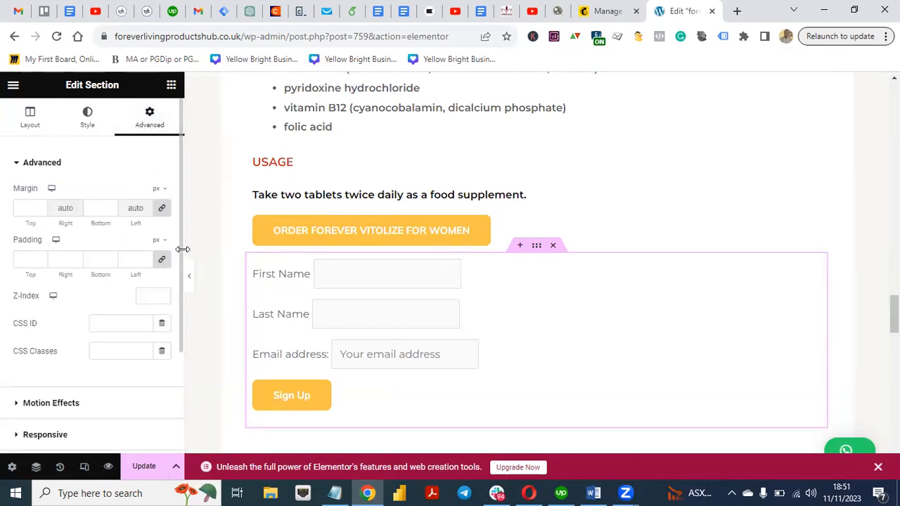
pyautogui.moveTo(182, 249); pyautogui.dragTo(182, 358)
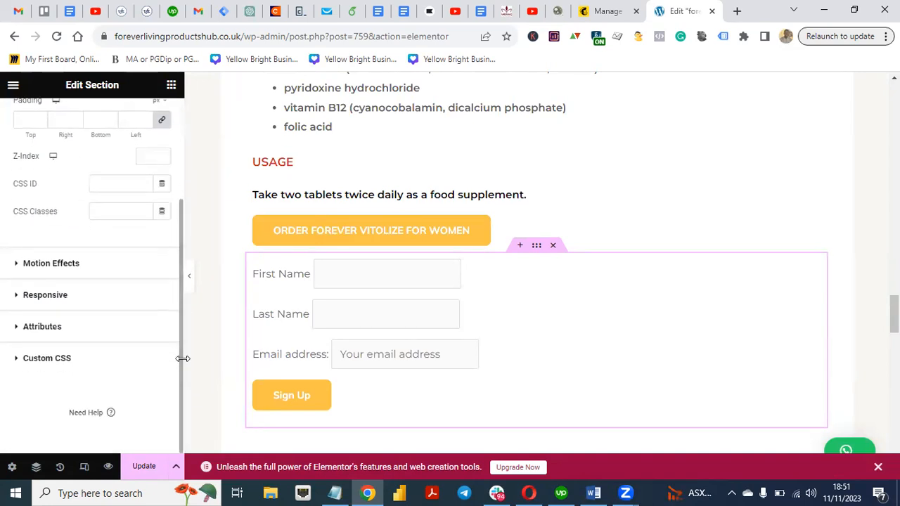
pyautogui.click(16, 265)
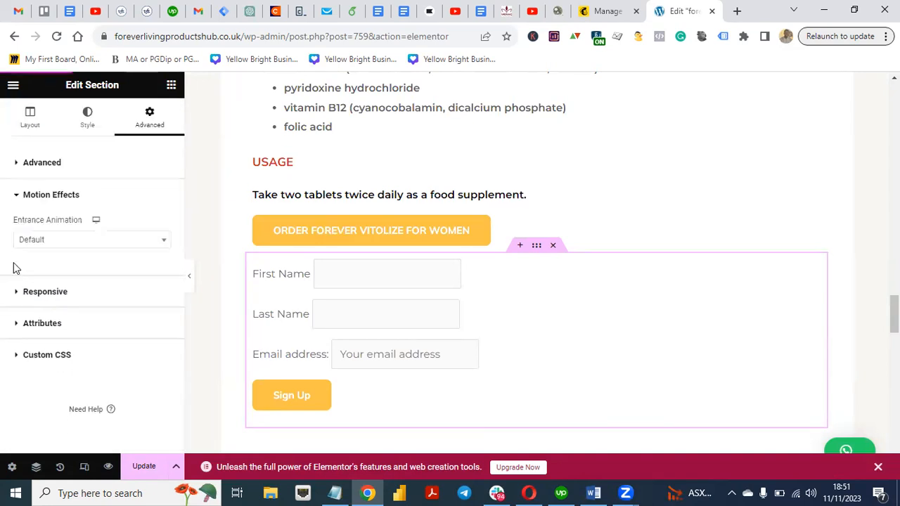
pyautogui.click(14, 204)
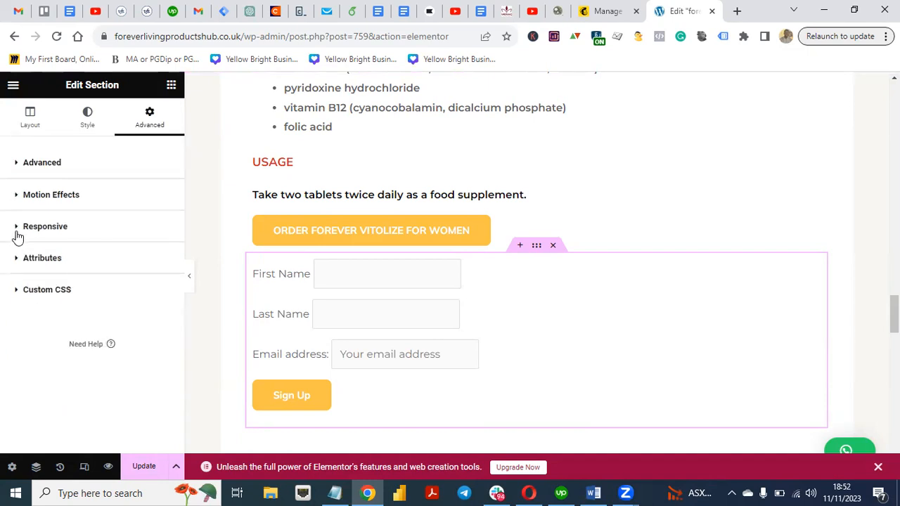
pyautogui.click(18, 236)
pyautogui.click(18, 235)
pyautogui.click(20, 265)
pyautogui.click(20, 266)
pyautogui.click(17, 302)
pyautogui.click(18, 302)
pyautogui.click(86, 115)
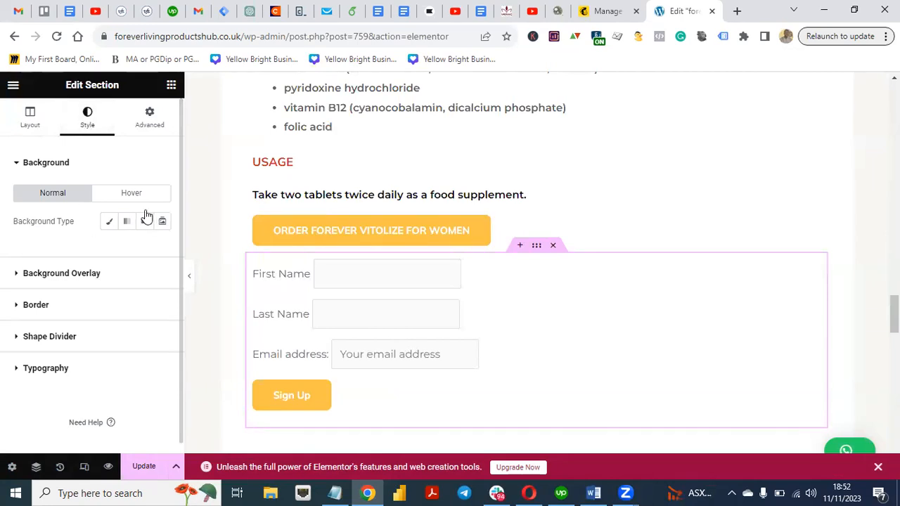
pyautogui.click(12, 307)
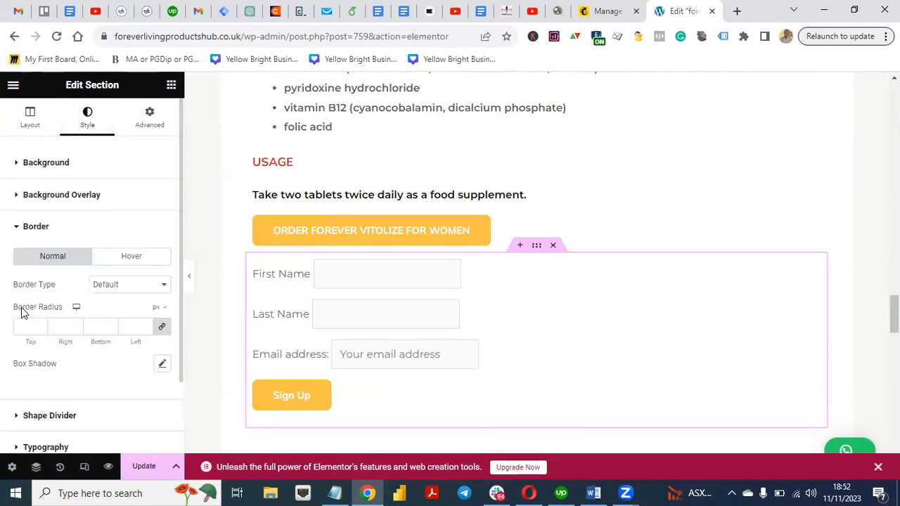
pyautogui.click(12, 232)
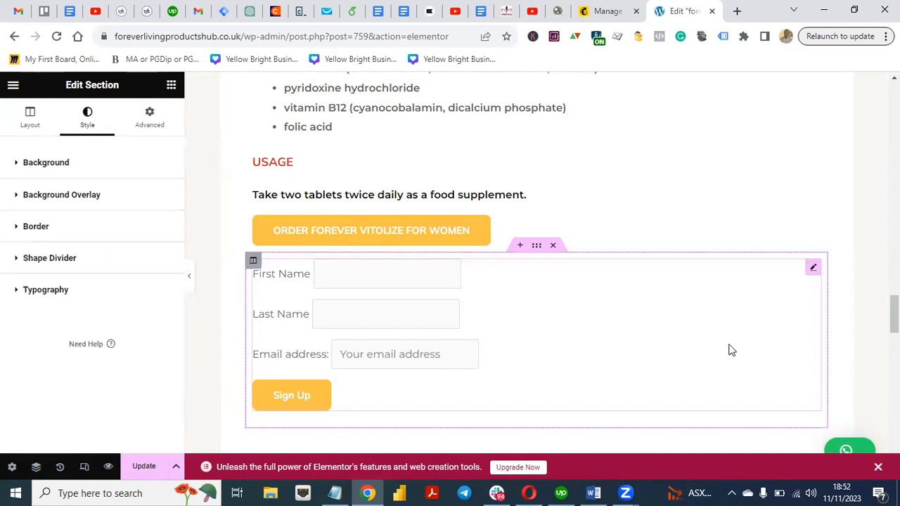
# - Update the post with the embedded sign-up form and return to the start of the post
pyautogui.moveTo(893, 313)
pyautogui.mouseDown()
pyautogui.moveTo(893, 429)
pyautogui.moveTo(893, 314)
pyautogui.mouseUp()
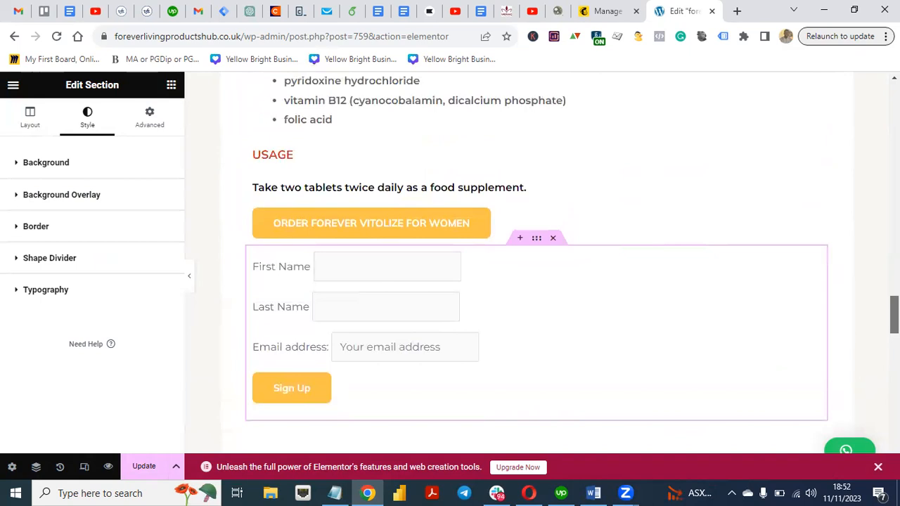
pyautogui.click(142, 466)
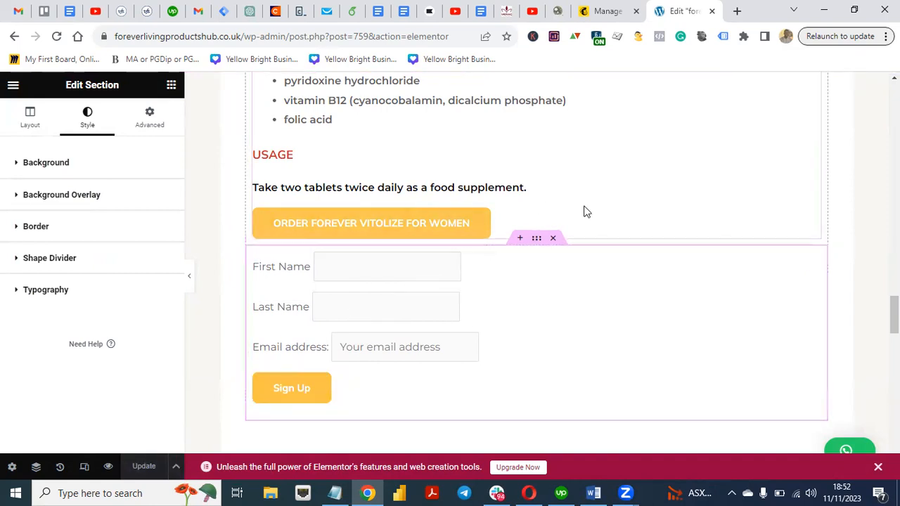
pyautogui.scroll(10, 869, 82)
pyautogui.scroll(10, 870, 82)
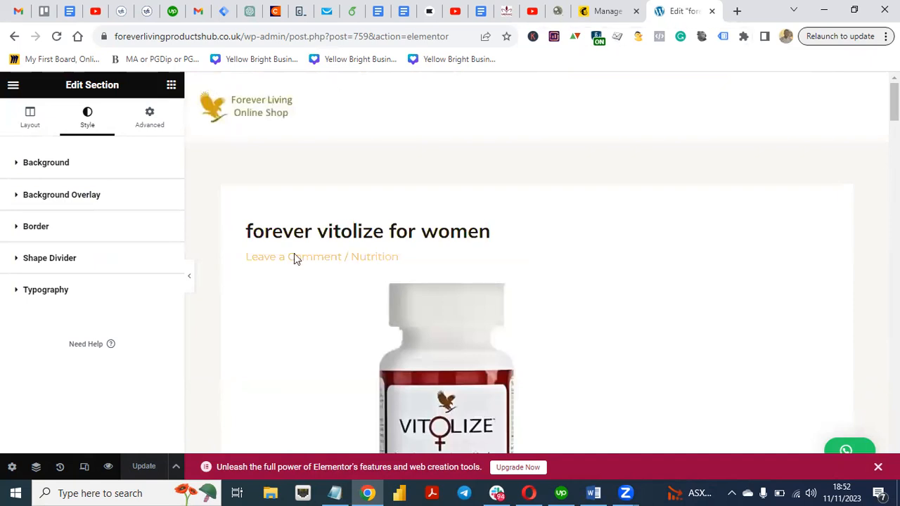
pyautogui.click(172, 85)
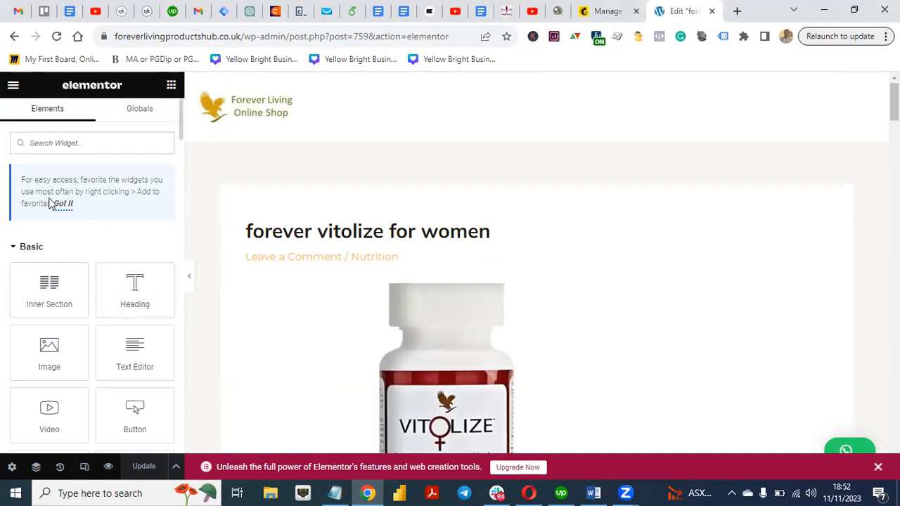
pyautogui.click(13, 85)
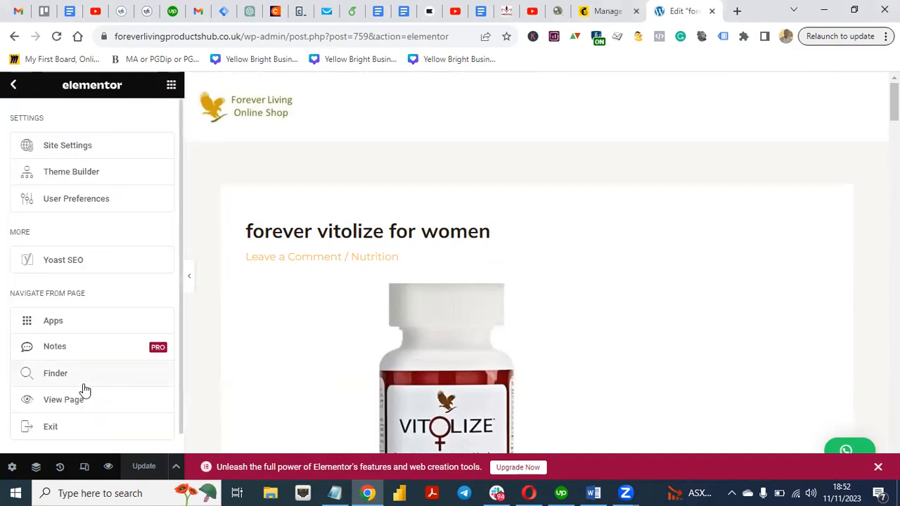
pyautogui.click(56, 425)
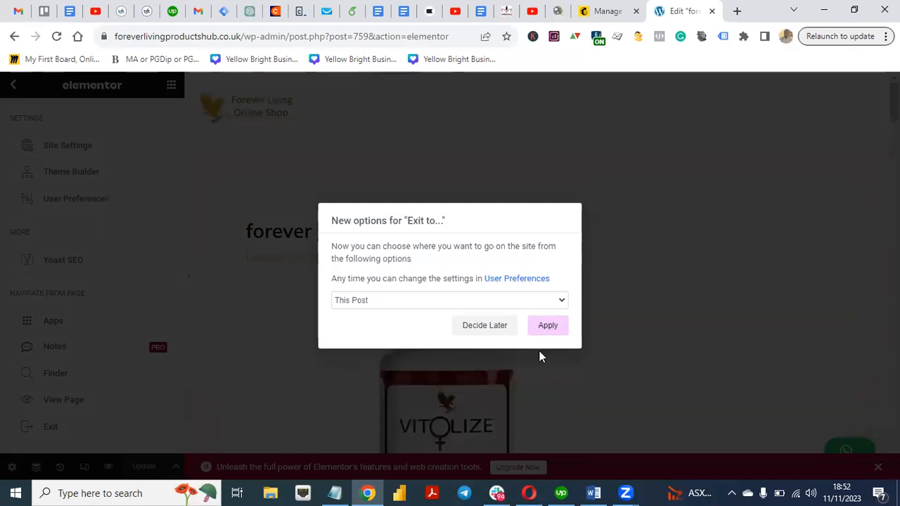
pyautogui.click(549, 330)
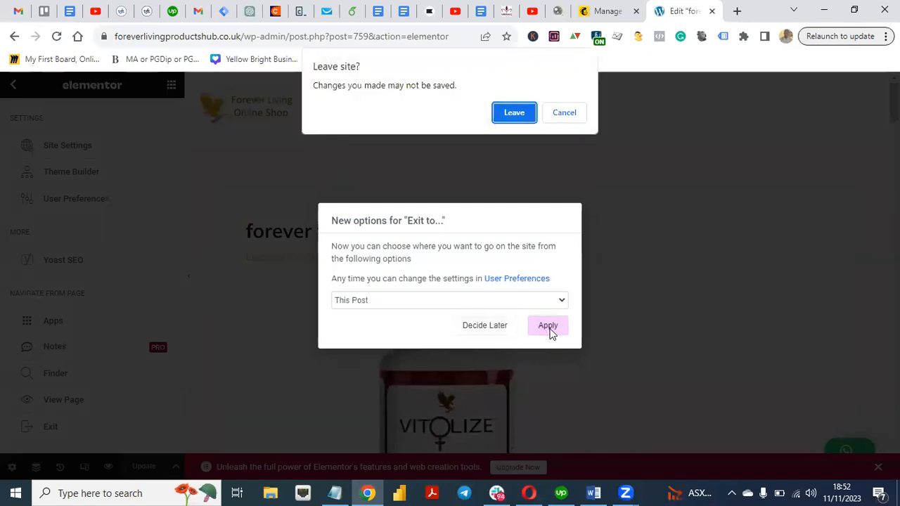
pyautogui.click(571, 107)
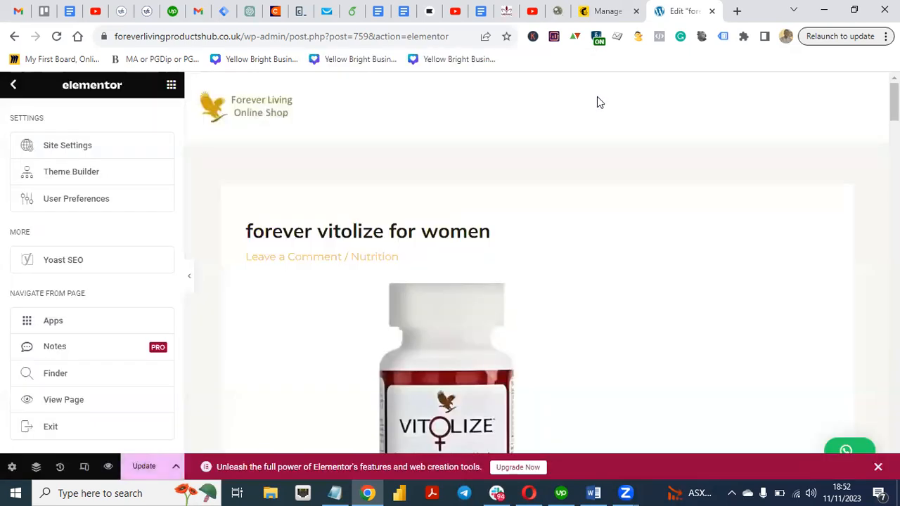
# - Open the Forever Living Products Hub dashboard in a new browser tab and visit the live site from it
pyautogui.click(735, 12)
pyautogui.write('for')
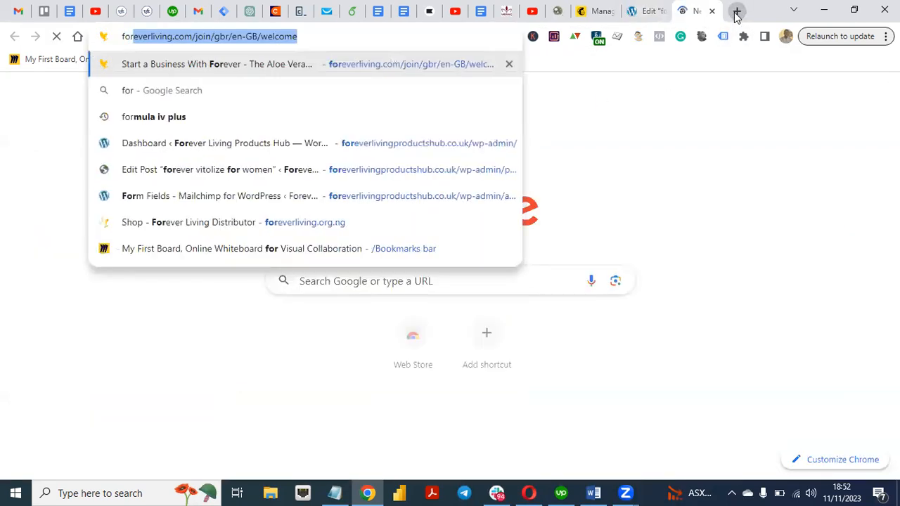
pyautogui.click(362, 142)
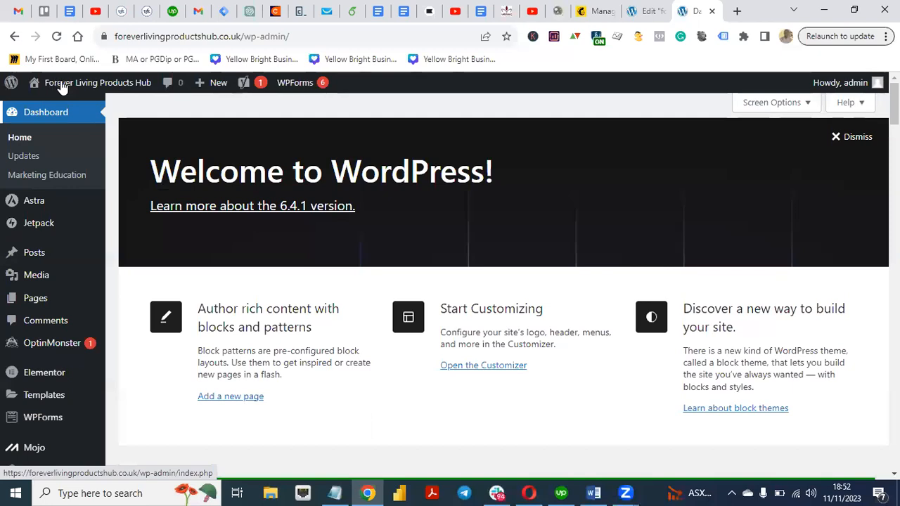
pyautogui.moveTo(92, 87)
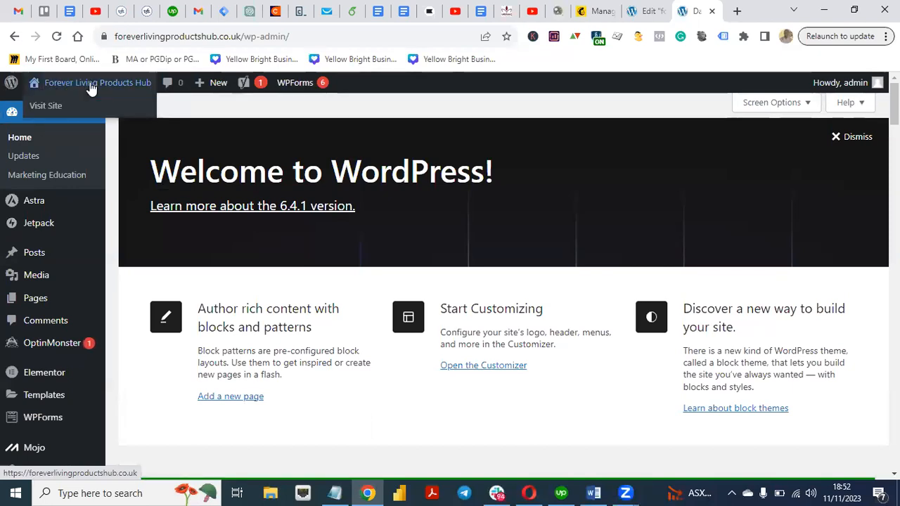
pyautogui.click(43, 105)
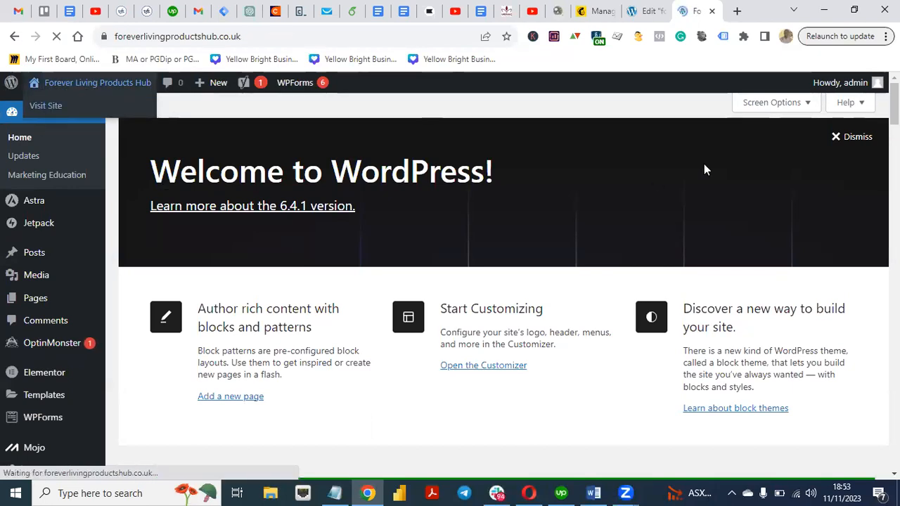
# - Open the "Forever Vitolize for men" post from the site's home page and look through it
pyautogui.scroll(-10, 277, 108)
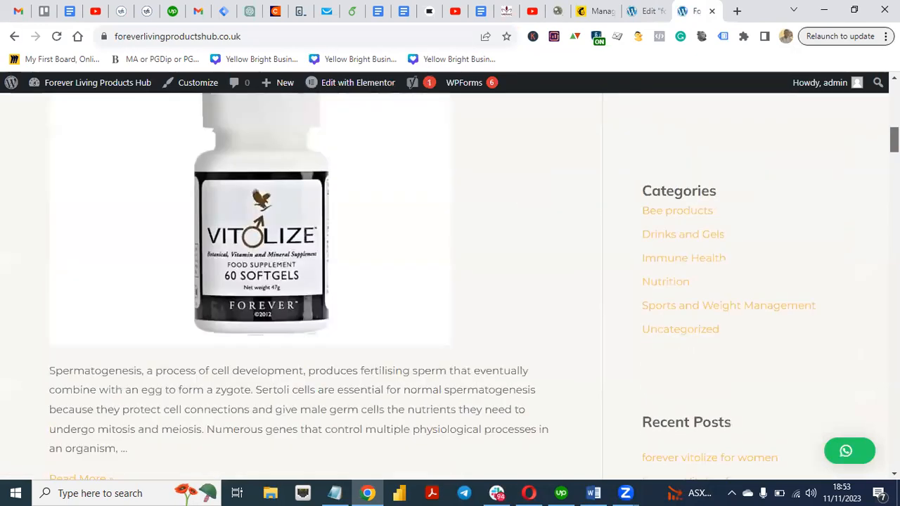
pyautogui.click(82, 214)
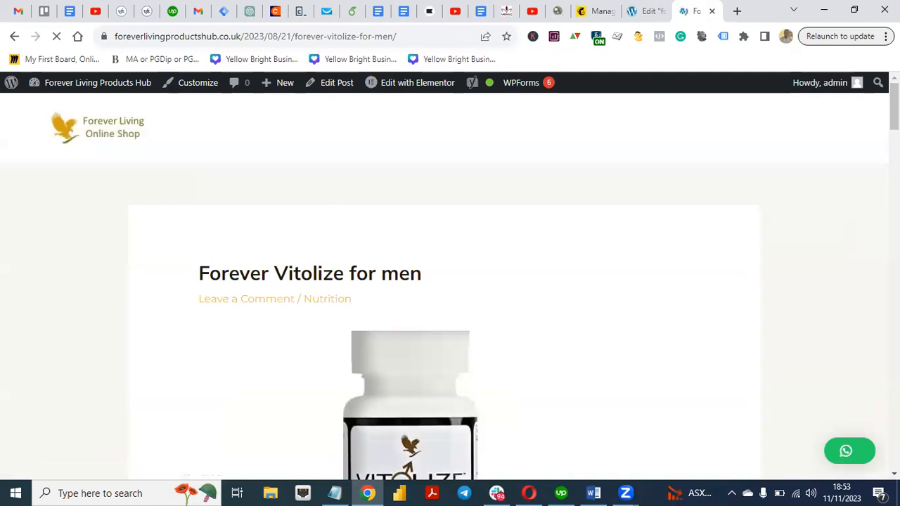
pyautogui.scroll(-15, 450, 281)
pyautogui.scroll(10, 450, 281)
pyautogui.scroll(4, 450, 281)
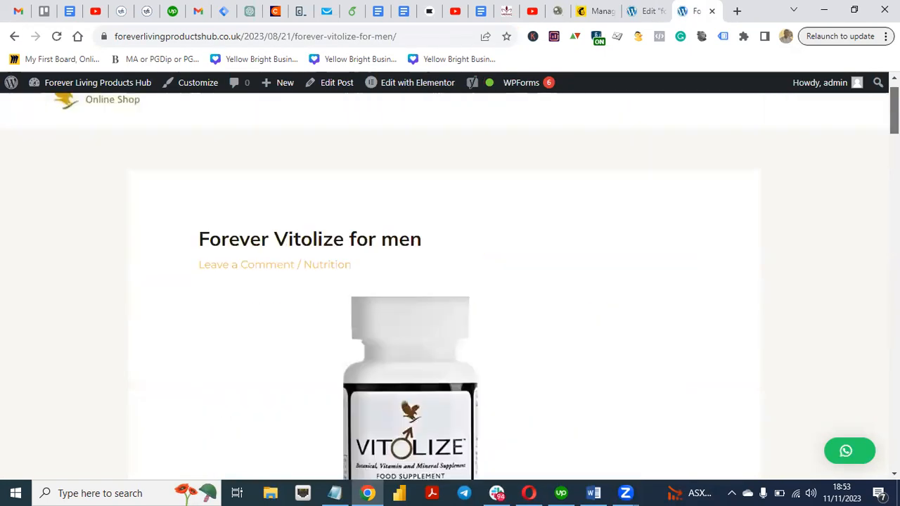
# - Return to the site's home page, open the "forever vitolize for women" post and check its embedded sign-up form
pyautogui.click(14, 36)
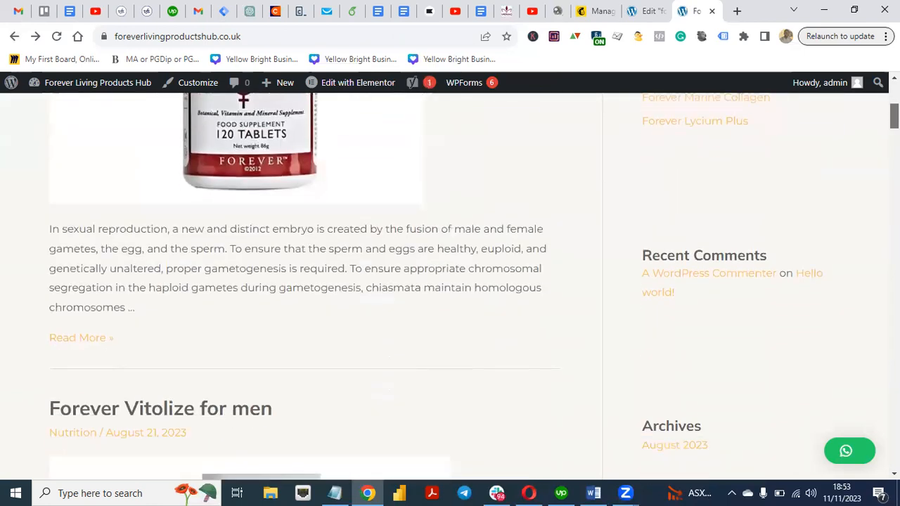
pyautogui.click(85, 241)
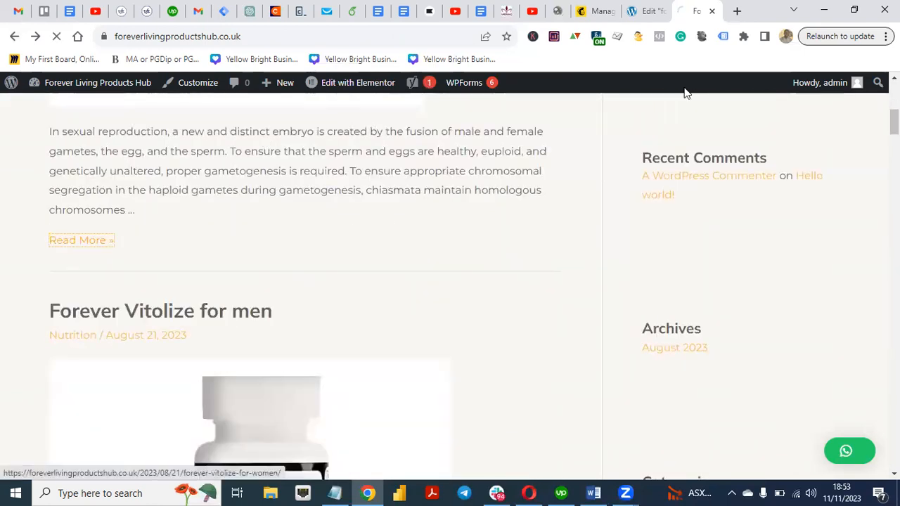
pyautogui.scroll(-10, 449, 281)
pyautogui.moveTo(894, 323)
pyautogui.mouseDown()
pyautogui.moveTo(894, 348)
pyautogui.moveTo(894, 334)
pyautogui.mouseUp()
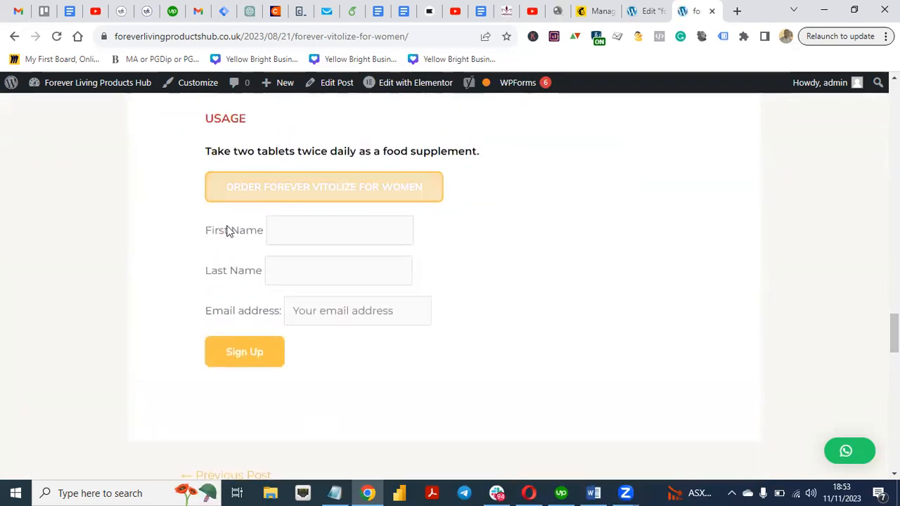
pyautogui.click(317, 235)
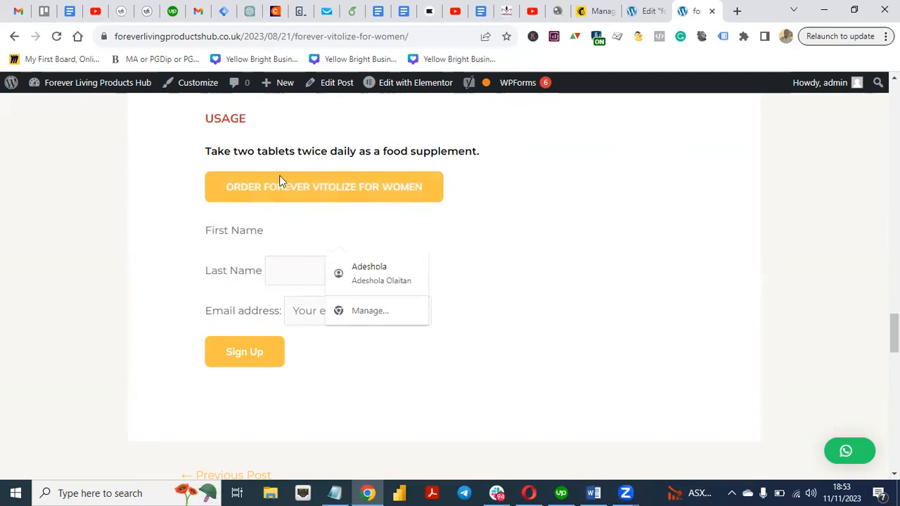
pyautogui.click(435, 225)
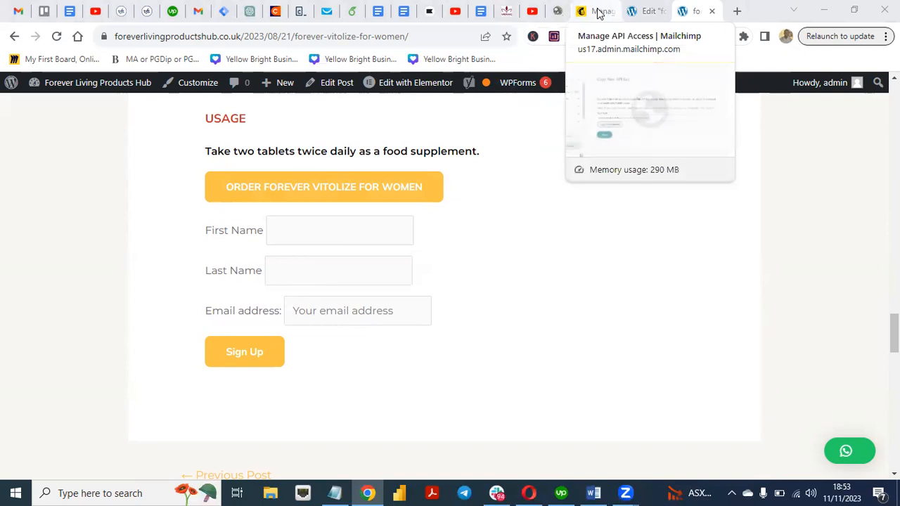
# - Switch to Mailchimp and open the page for creating a new campaign from the list of all campaigns
pyautogui.click(598, 14)
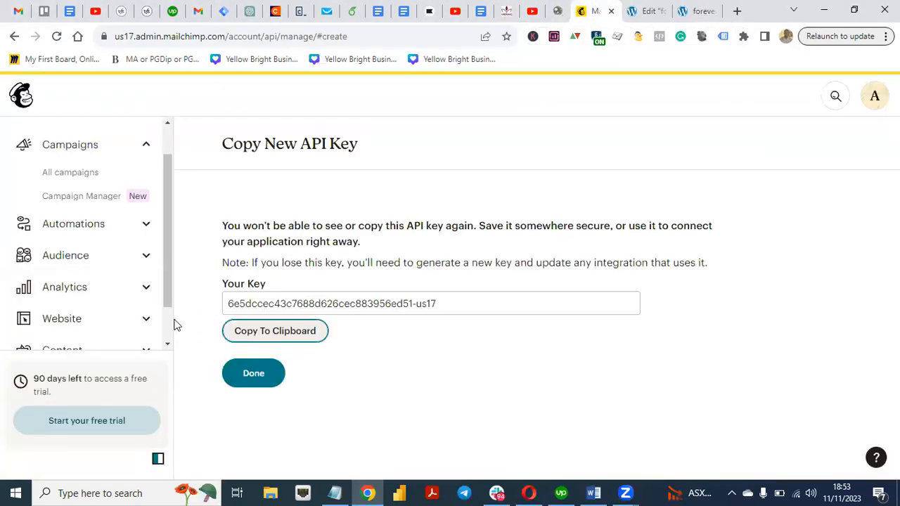
pyautogui.moveTo(168, 196); pyautogui.dragTo(156, 336)
pyautogui.scroll(2, 152, 243)
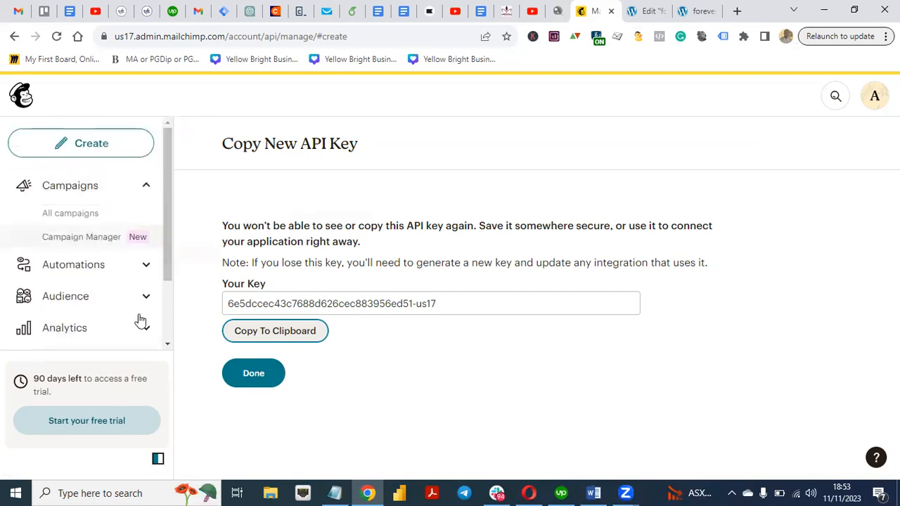
pyautogui.click(705, 12)
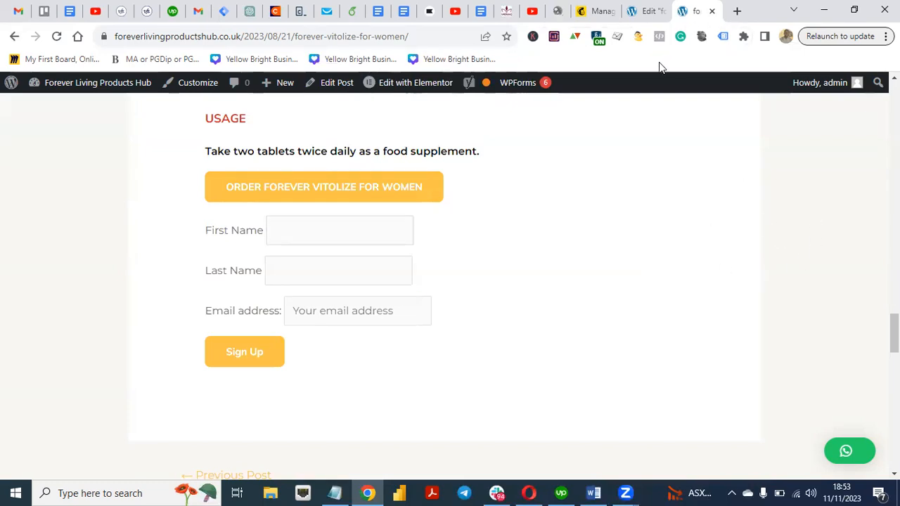
pyautogui.click(589, 11)
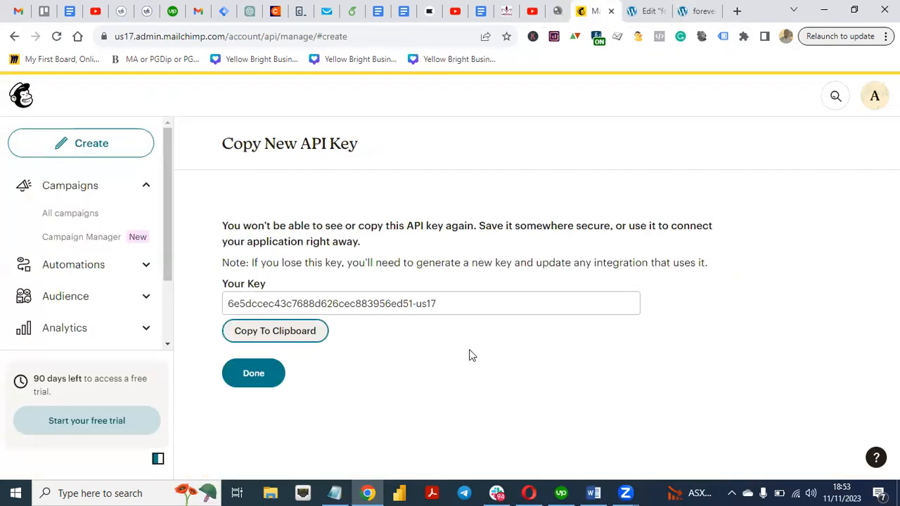
pyautogui.click(72, 214)
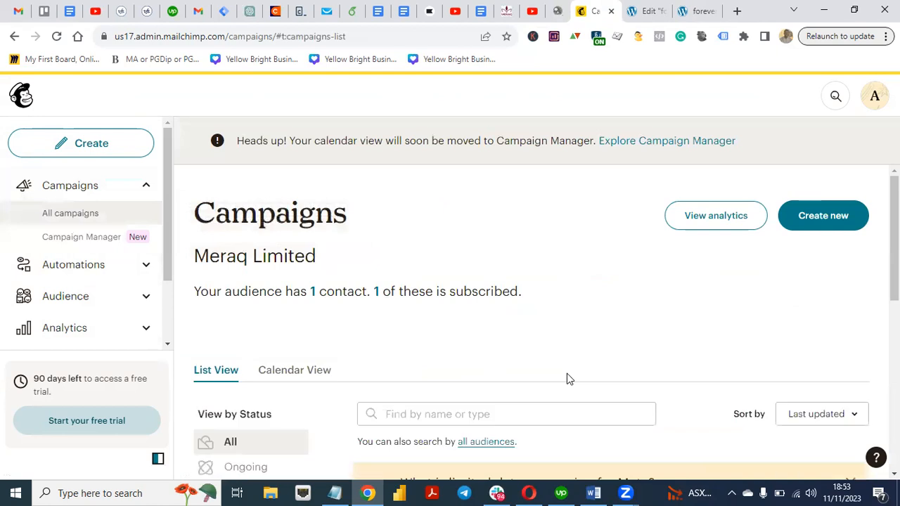
pyautogui.click(835, 227)
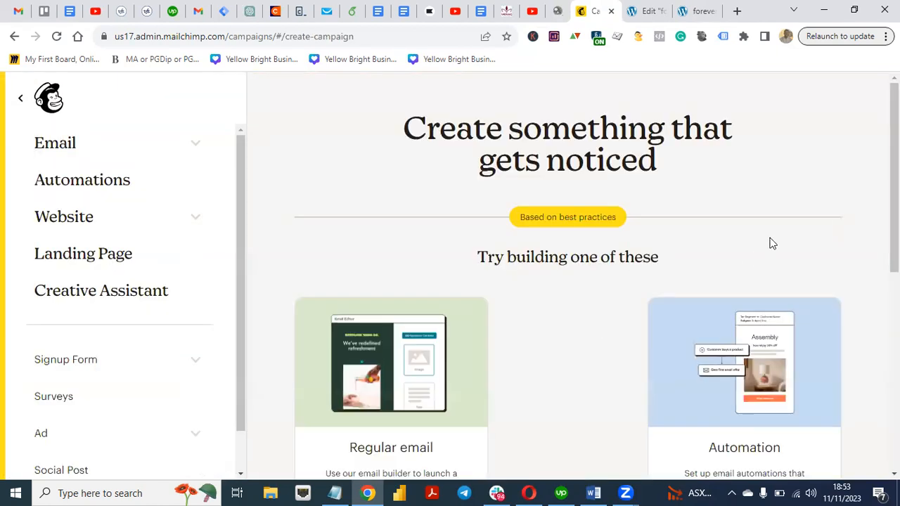
# - Look through the regular email, automation and landing page options for a new campaign
pyautogui.scroll(-3, 893, 211)
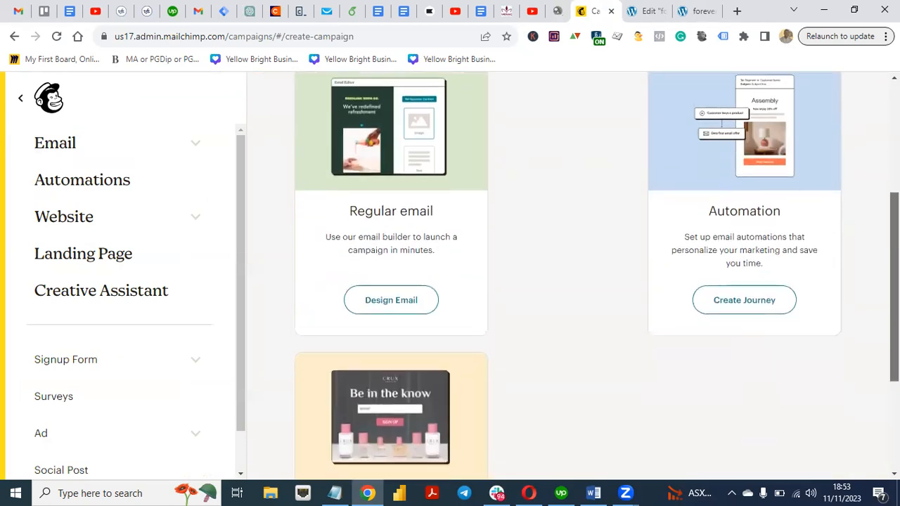
pyautogui.scroll(-1, 874, 251)
pyautogui.scroll(3, 873, 251)
pyautogui.scroll(-1, 874, 251)
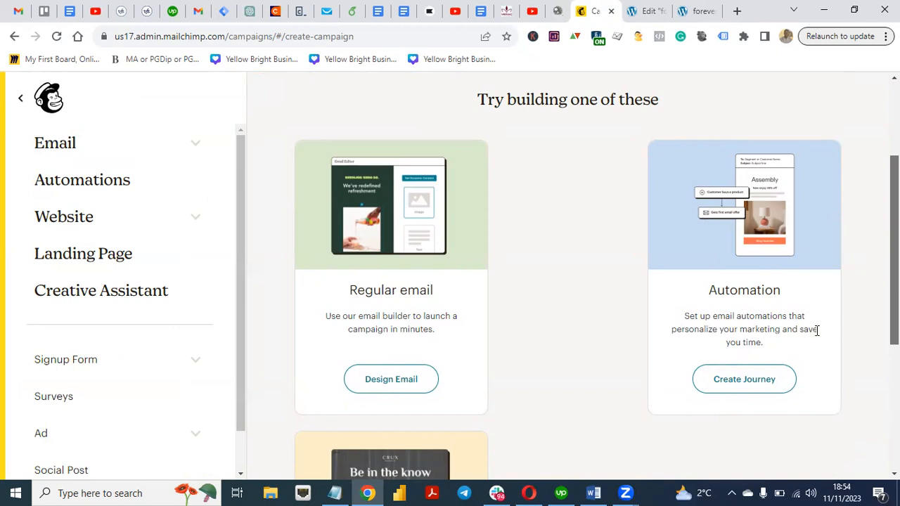
pyautogui.scroll(-4, 568, 281)
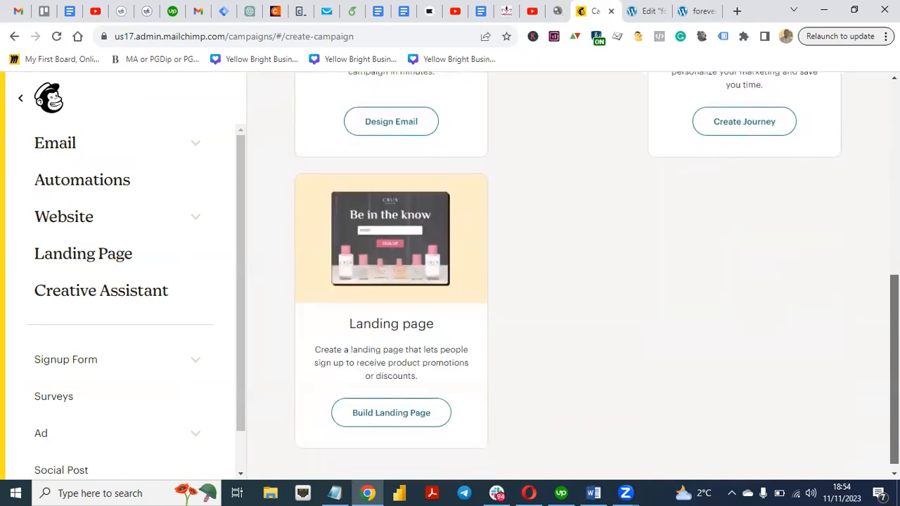
pyautogui.scroll(4, 568, 281)
pyautogui.scroll(2, 568, 281)
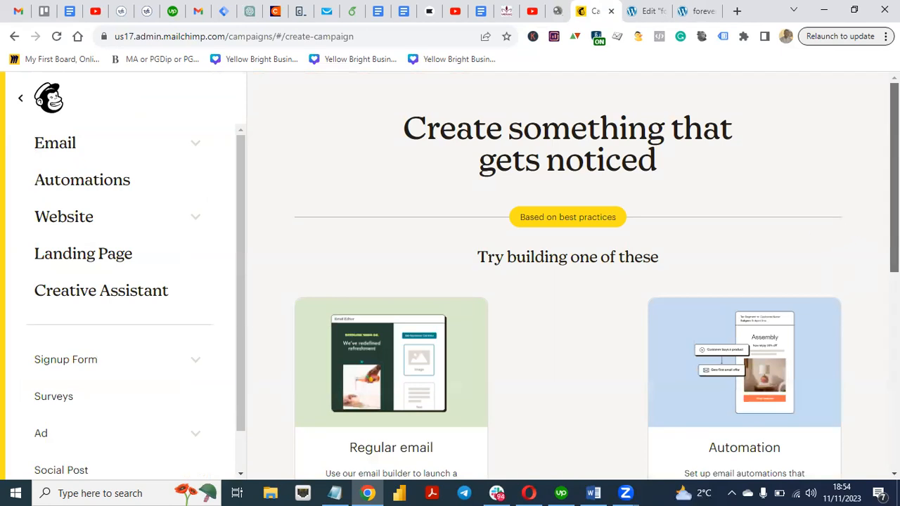
# - Start a regular email campaign and look through its setup, sharing and tracking sections before returning to the campaigns list
pyautogui.scroll(-3, 490, 342)
pyautogui.click(398, 303)
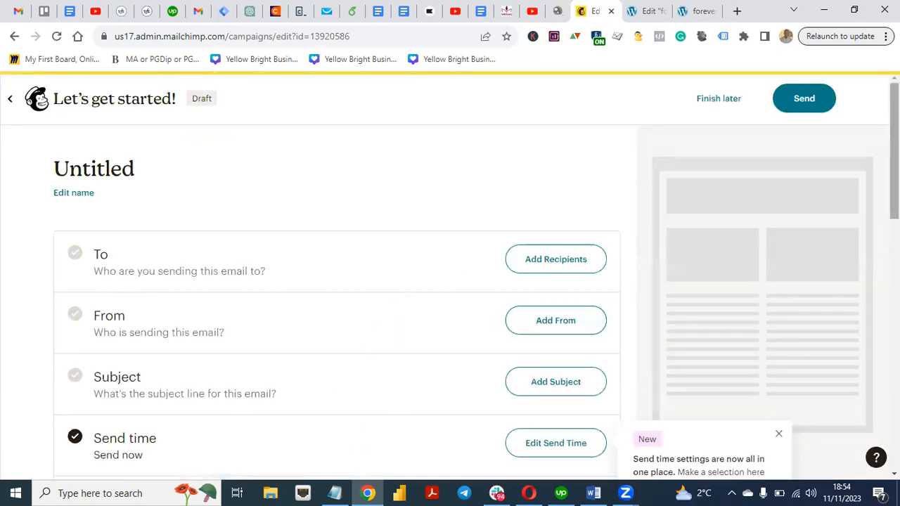
pyautogui.scroll(-3, 813, 260)
pyautogui.scroll(-4, 450, 302)
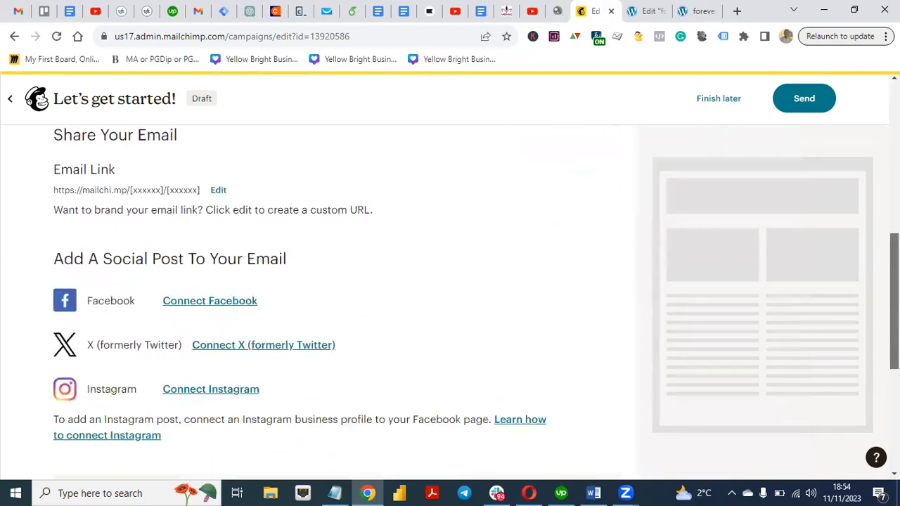
pyautogui.scroll(-2, 338, 281)
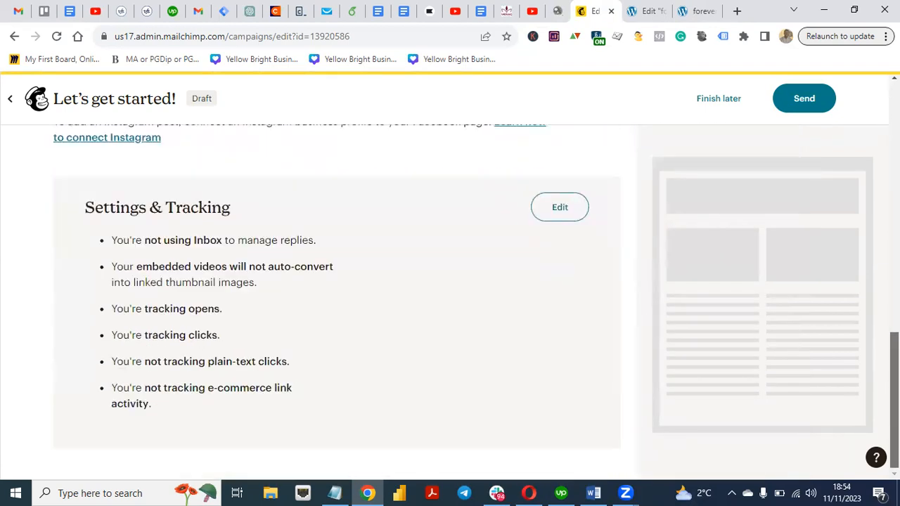
pyautogui.scroll(8, 867, 460)
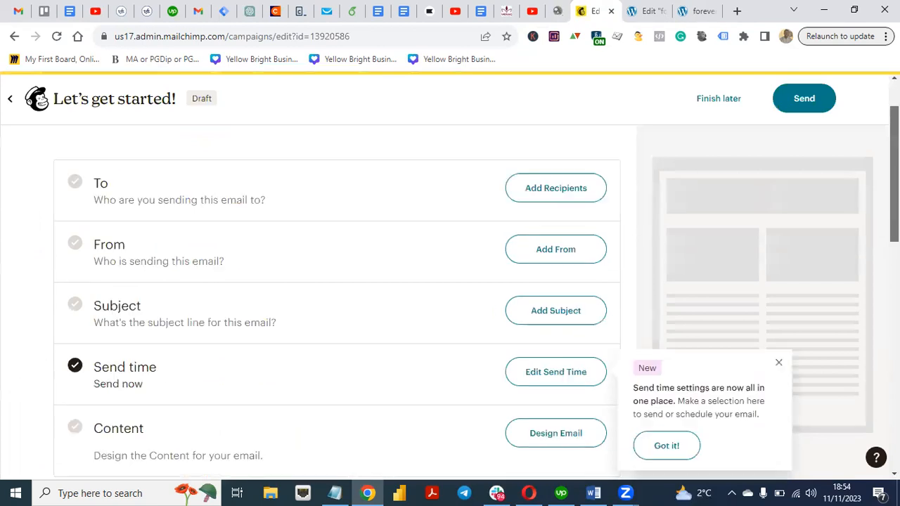
pyautogui.scroll(2, 338, 295)
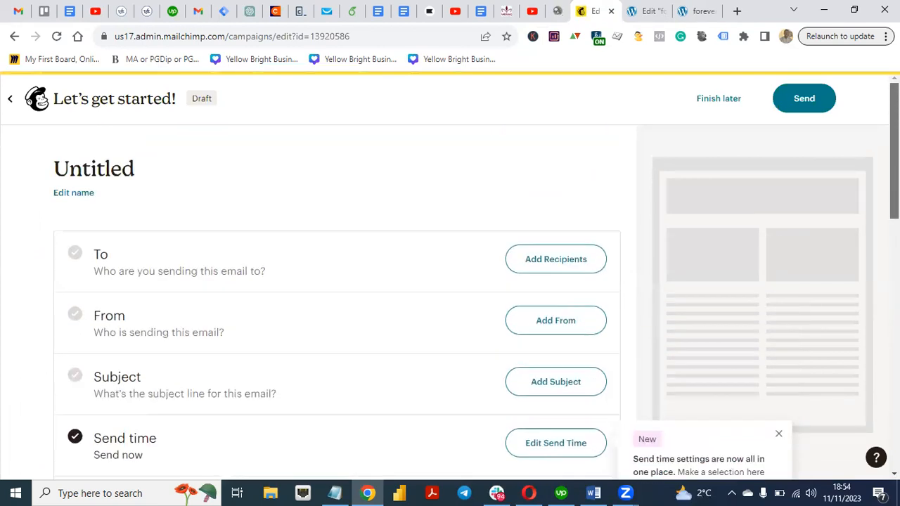
pyautogui.click(15, 99)
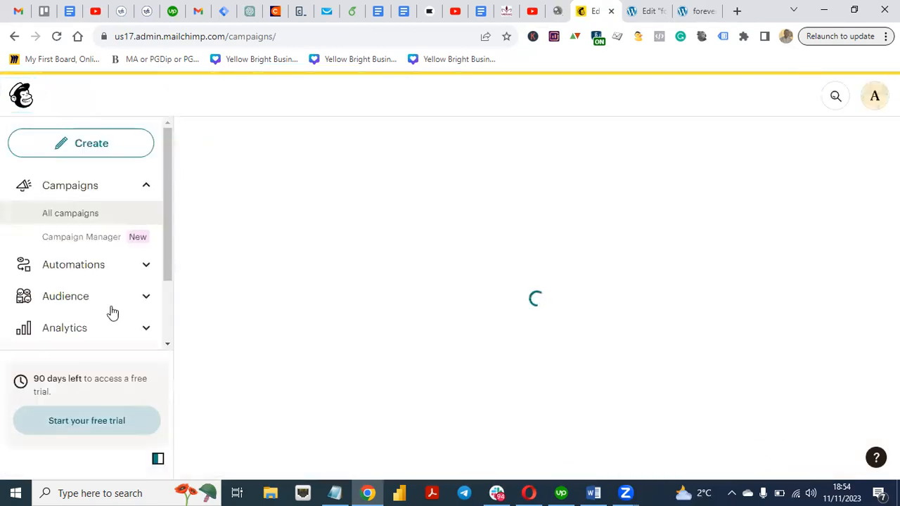
# - Open the audience's signup forms and look through the available form types
pyautogui.click(141, 296)
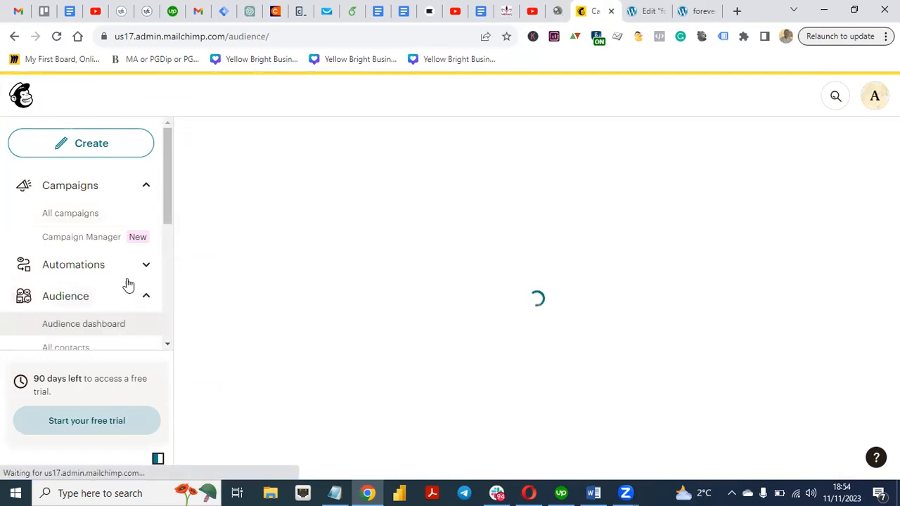
pyautogui.moveTo(166, 200); pyautogui.dragTo(166, 257)
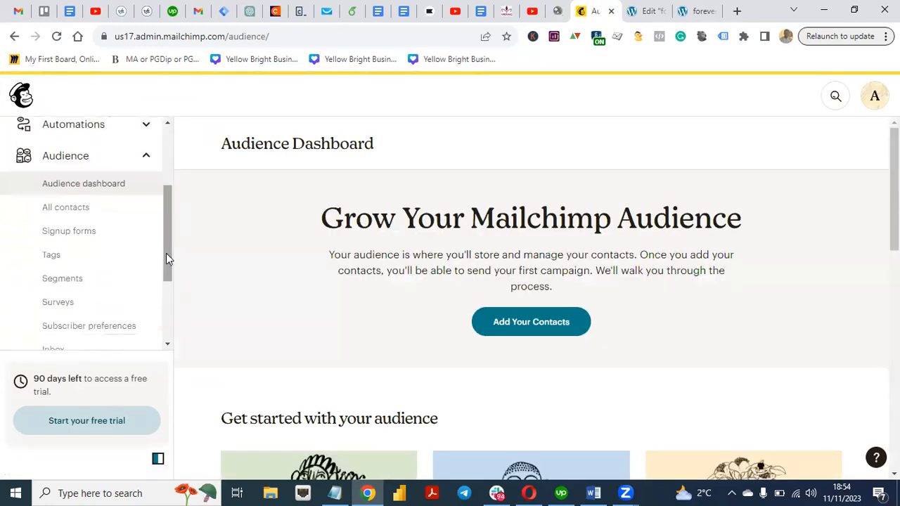
pyautogui.click(74, 234)
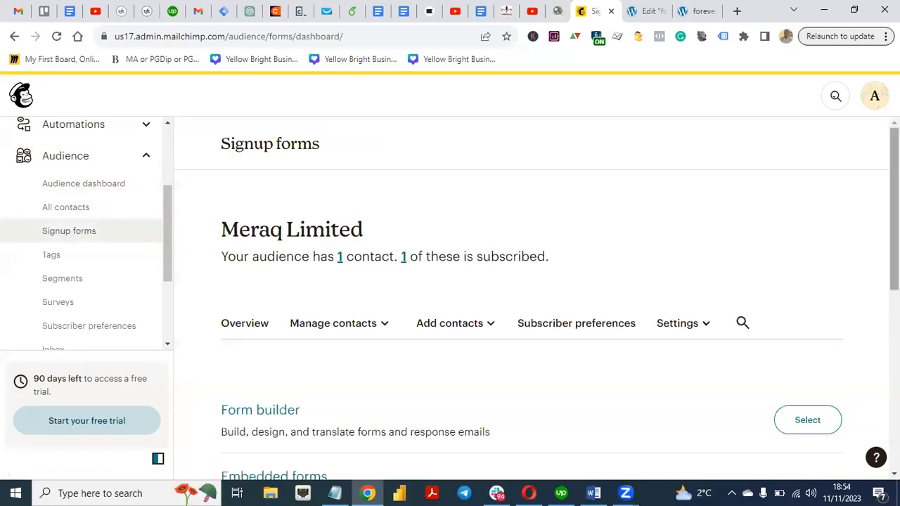
pyautogui.scroll(-5, 531, 323)
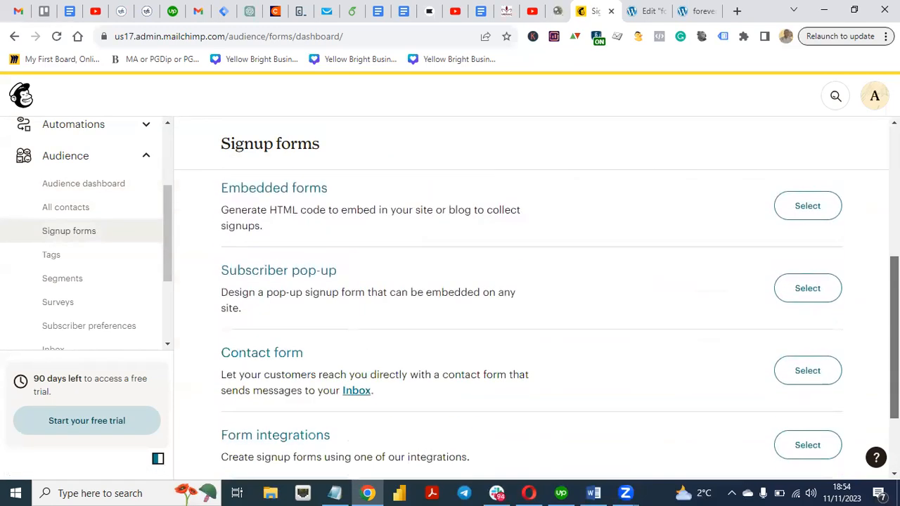
pyautogui.scroll(5, 531, 323)
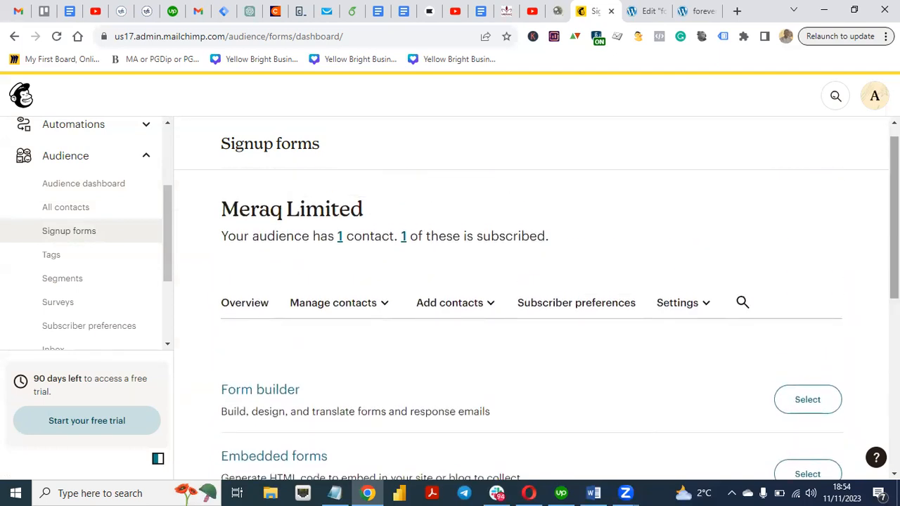
pyautogui.scroll(-5, 531, 324)
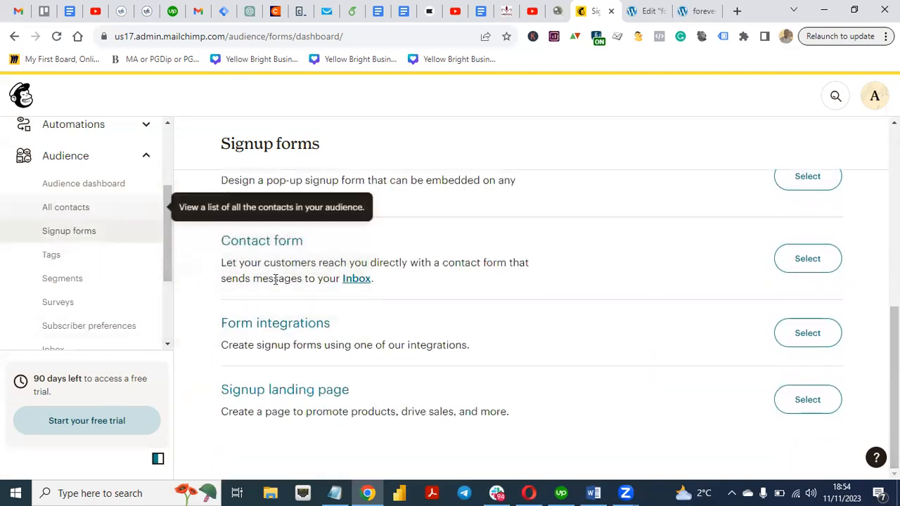
# - Open the list of all audience contacts and compare its columns with the sign-up form fields in the live post
pyautogui.click(66, 208)
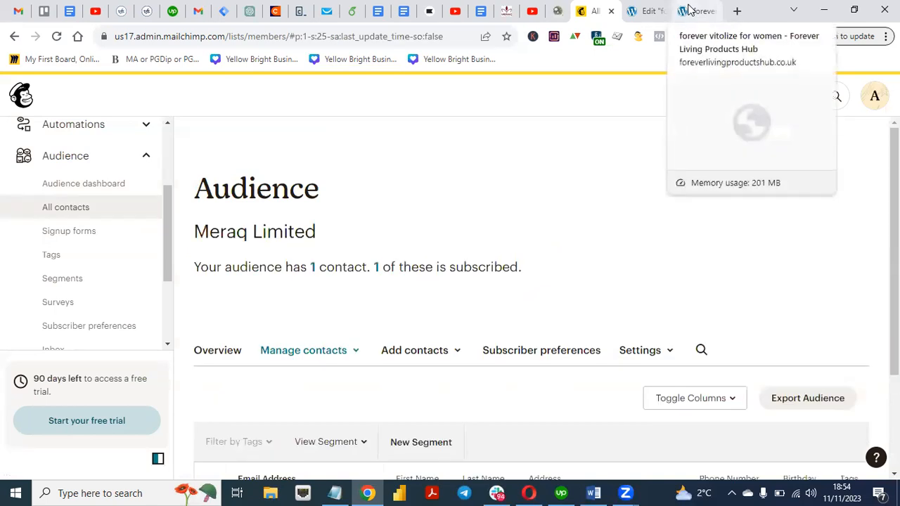
pyautogui.scroll(-2, 740, 163)
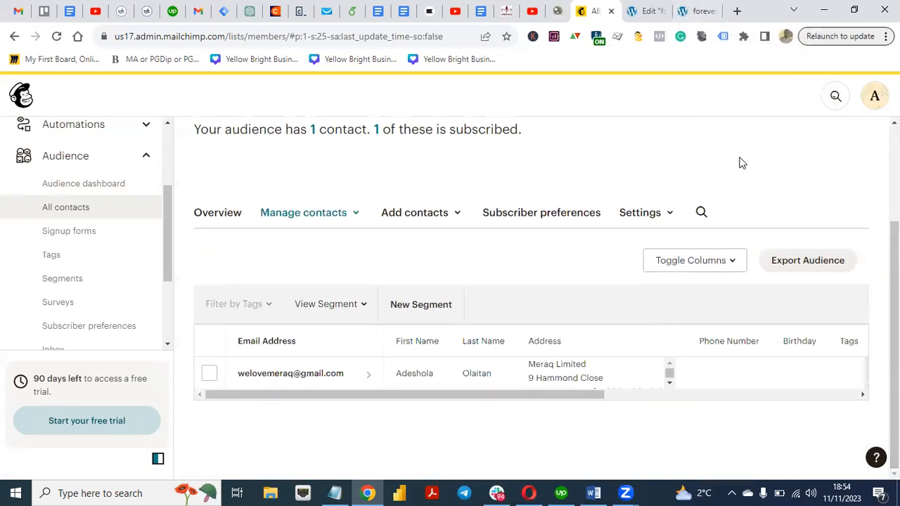
pyautogui.click(694, 12)
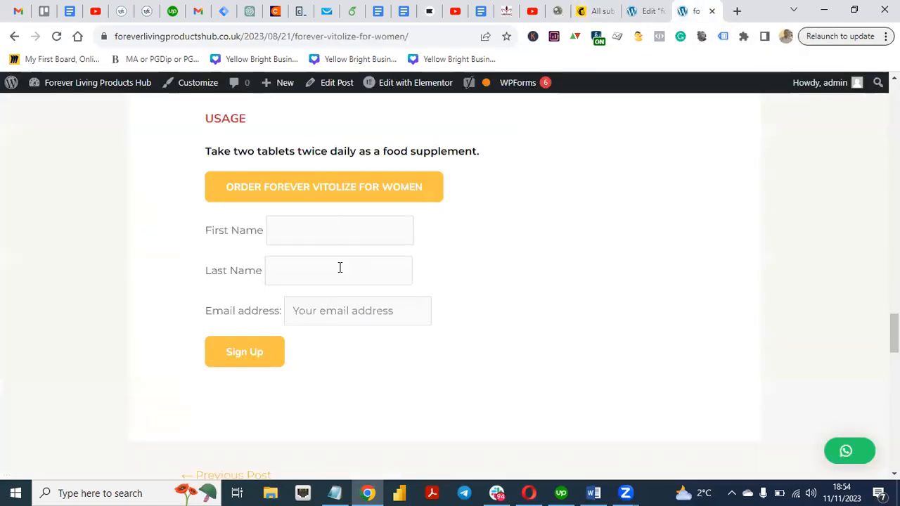
pyautogui.click(594, 11)
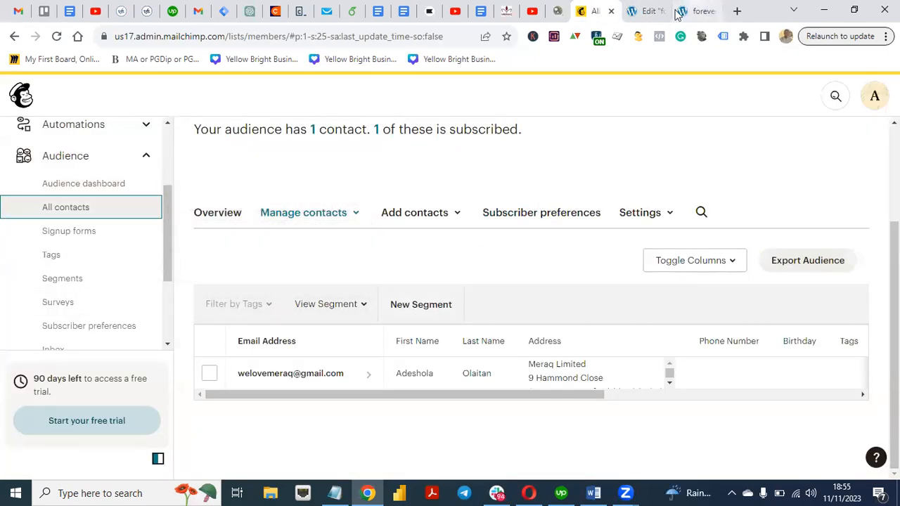
pyautogui.click(647, 13)
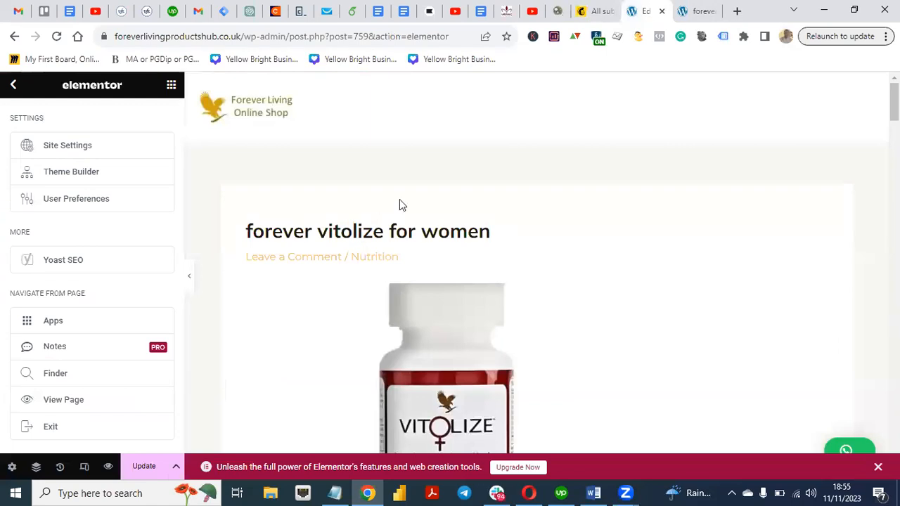
pyautogui.click(682, 12)
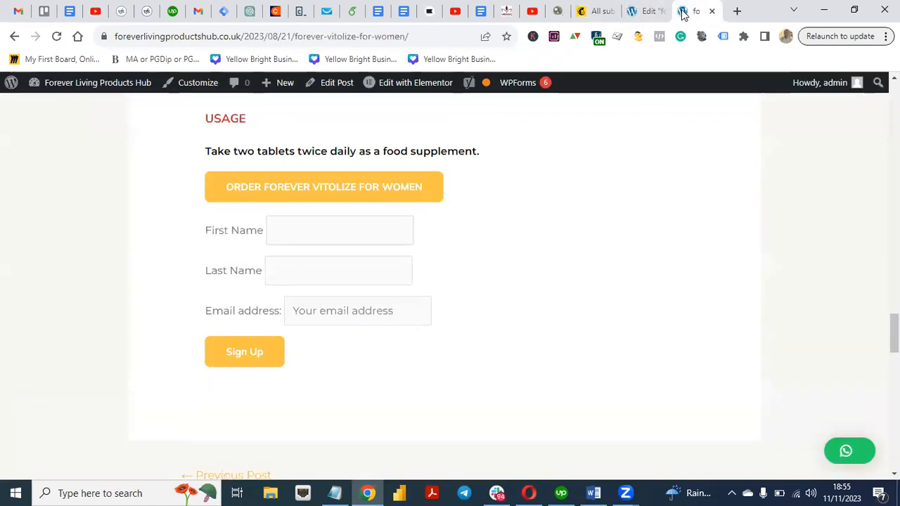
# - Open the MC4WP integrations from the site's WordPress dashboard and look through the available integrations
pyautogui.click(40, 83)
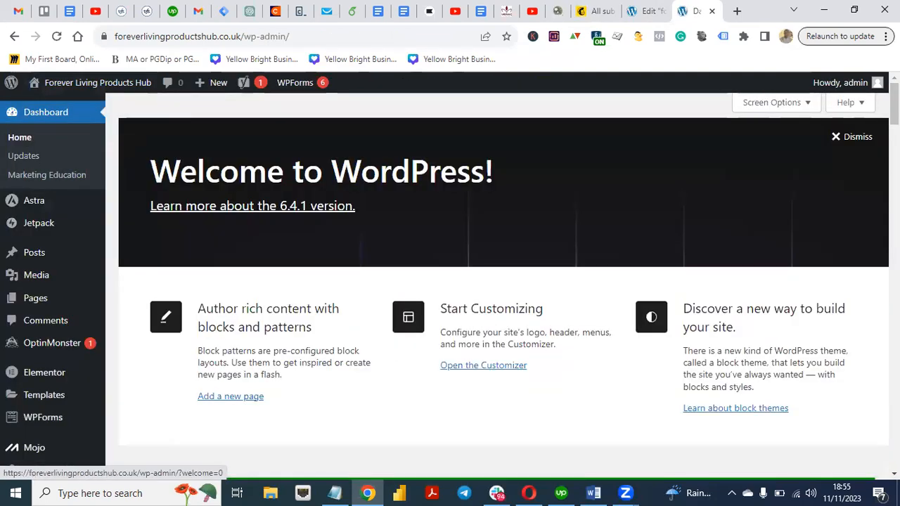
pyautogui.scroll(-15, 337, 309)
pyautogui.moveTo(44, 369)
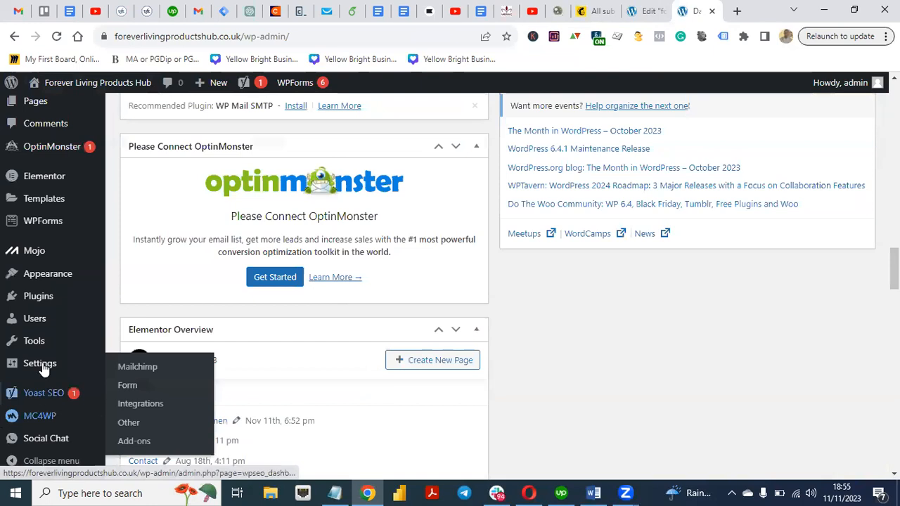
pyautogui.moveTo(38, 420)
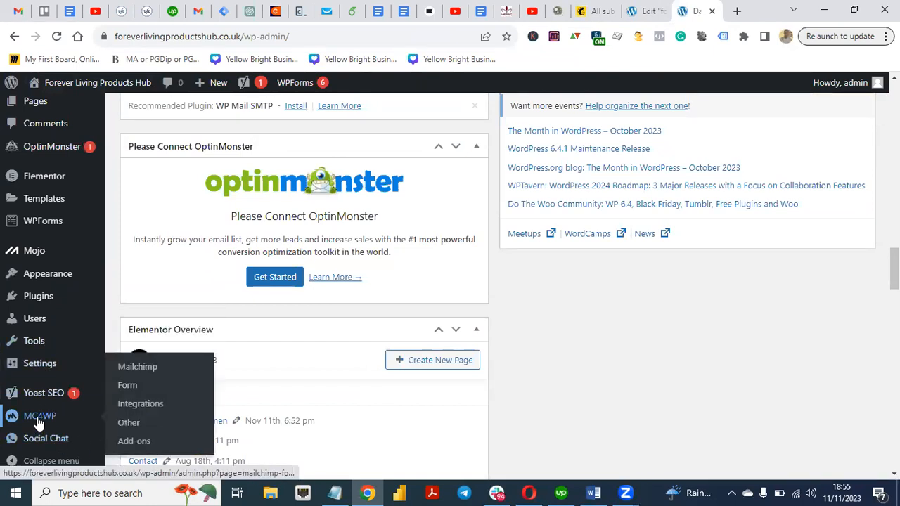
pyautogui.click(159, 411)
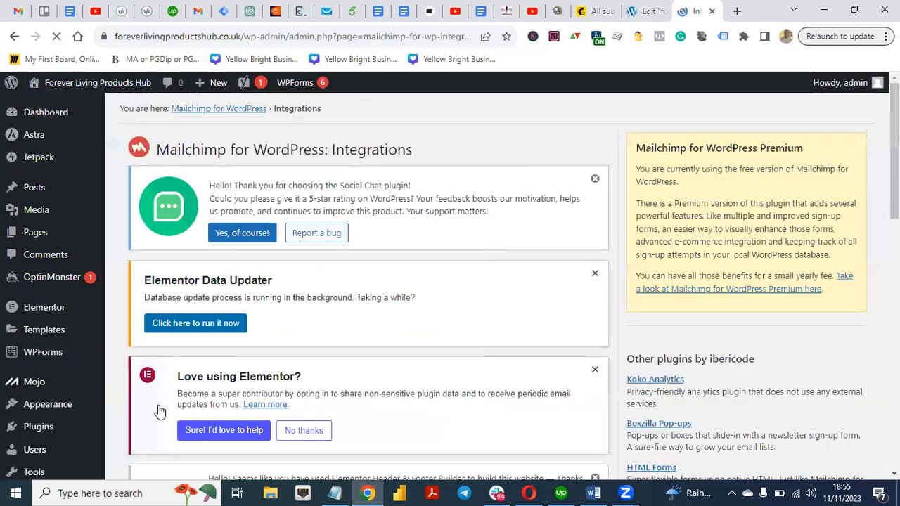
pyautogui.scroll(-10, 161, 411)
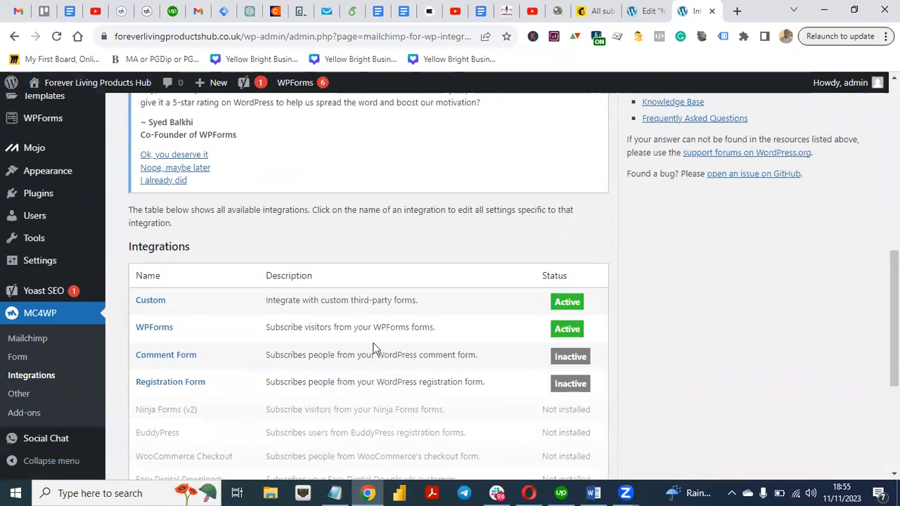
pyautogui.moveTo(893, 358); pyautogui.dragTo(893, 192)
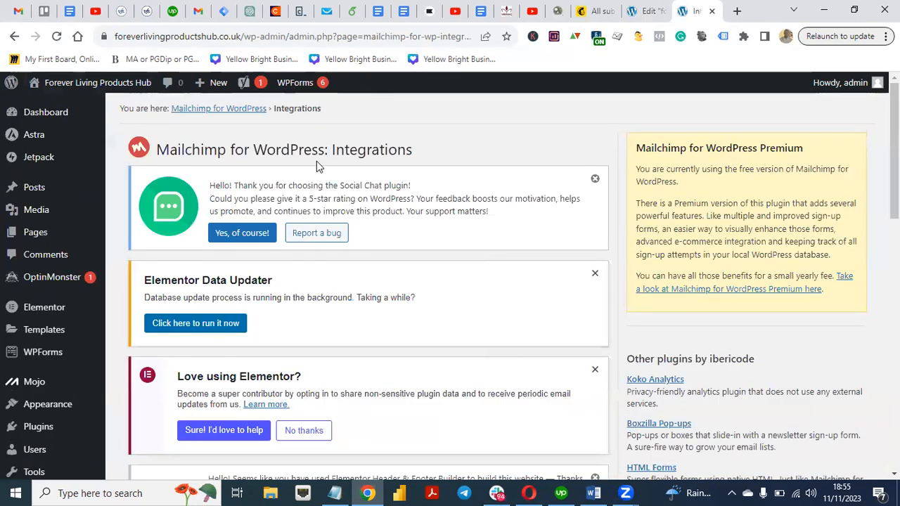